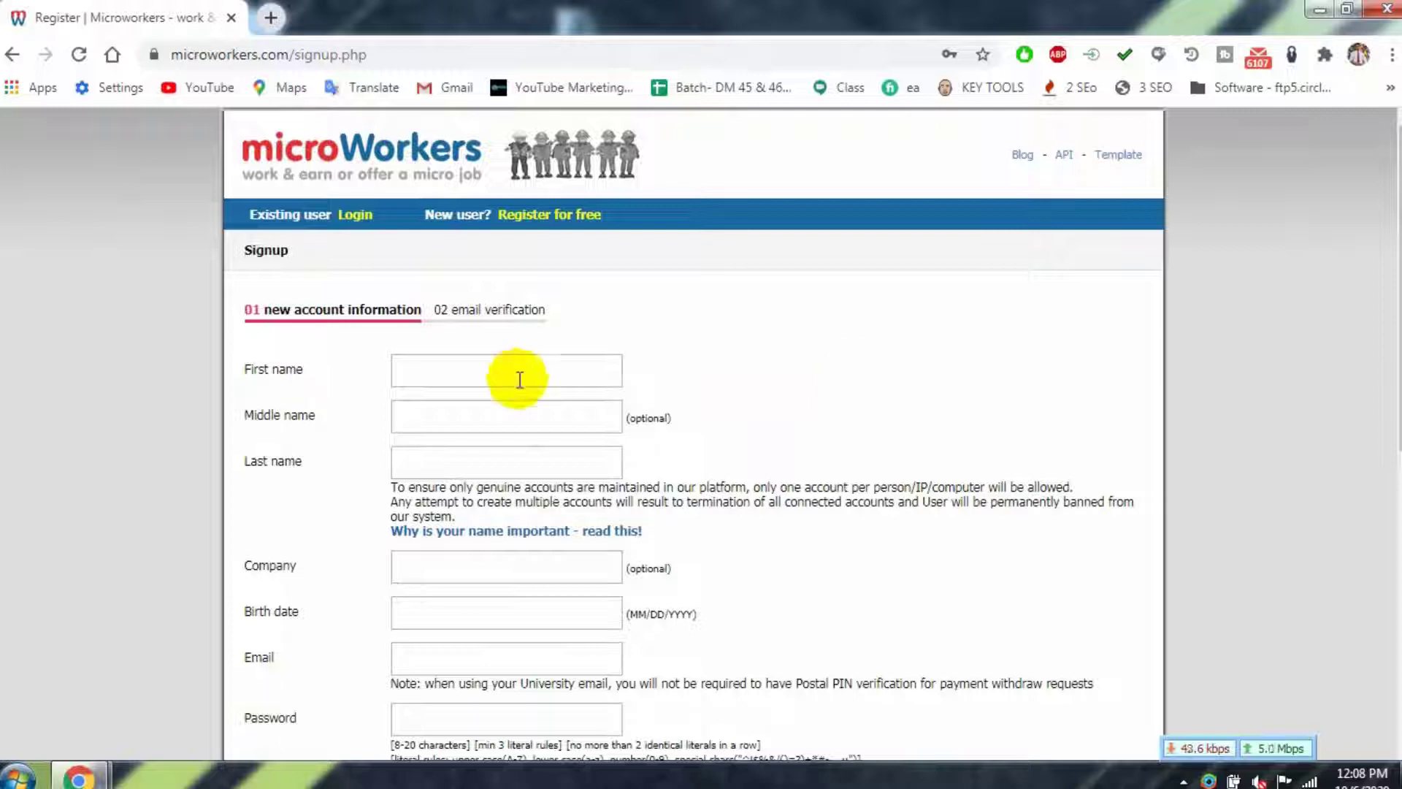
- Enter the applicant's first and last name, birth date and e-mail address
key("Tab")
key("Tab")
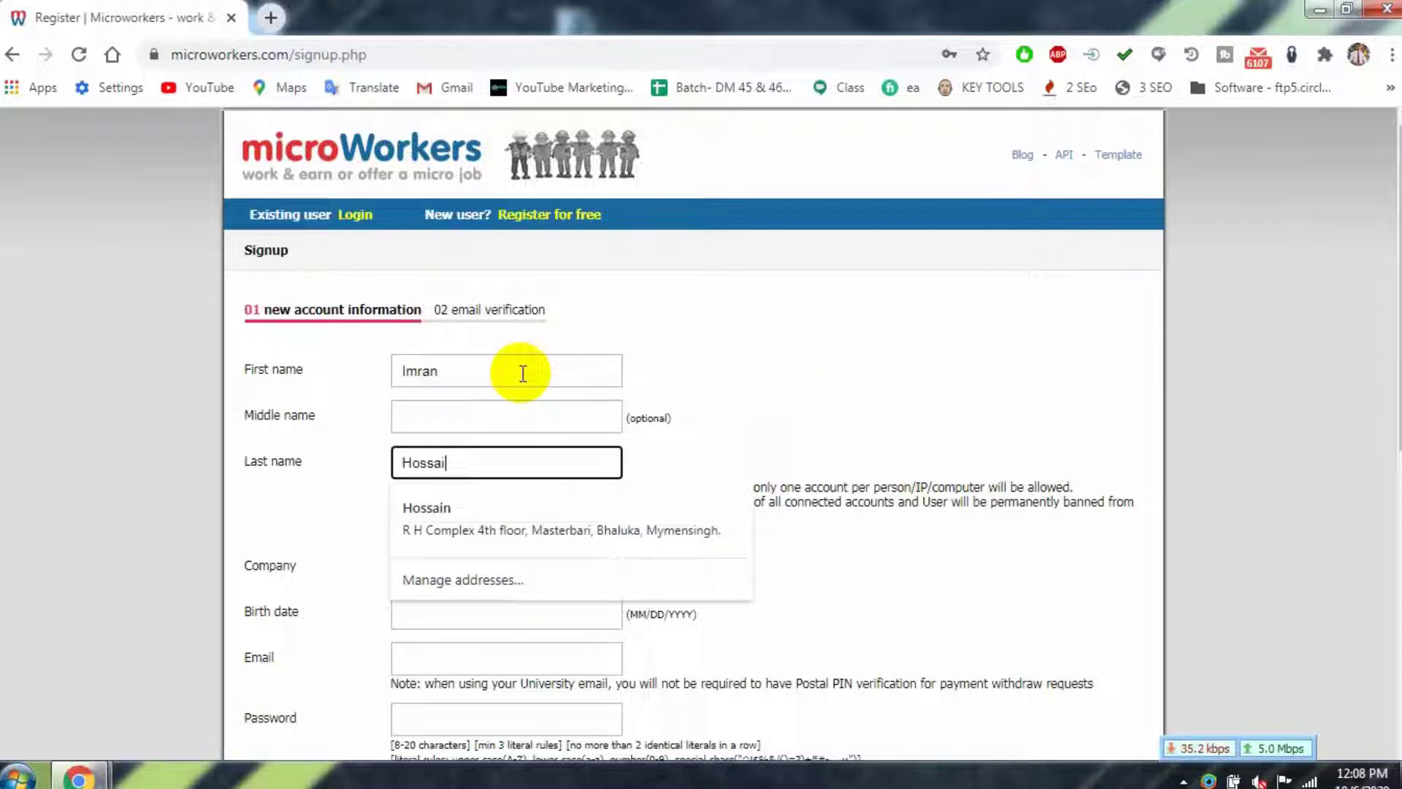
scroll(531, 510, "down", 1)
left_click(531, 509)
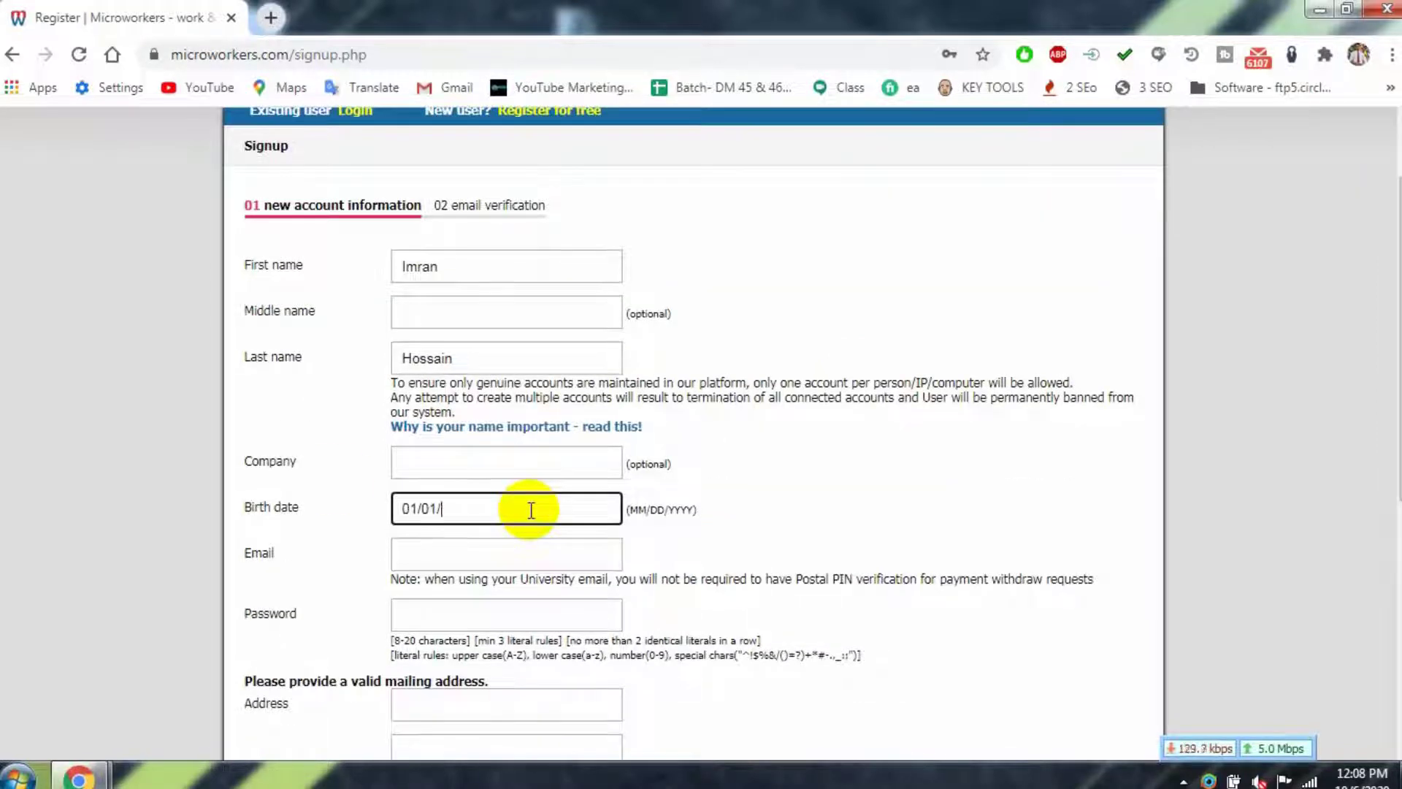
type("1994")
left_click(510, 554)
- Fill in the mailing address lines, zip code, city and state or region
scroll(497, 511, "down", 3)
left_click(494, 394)
left_click(481, 431)
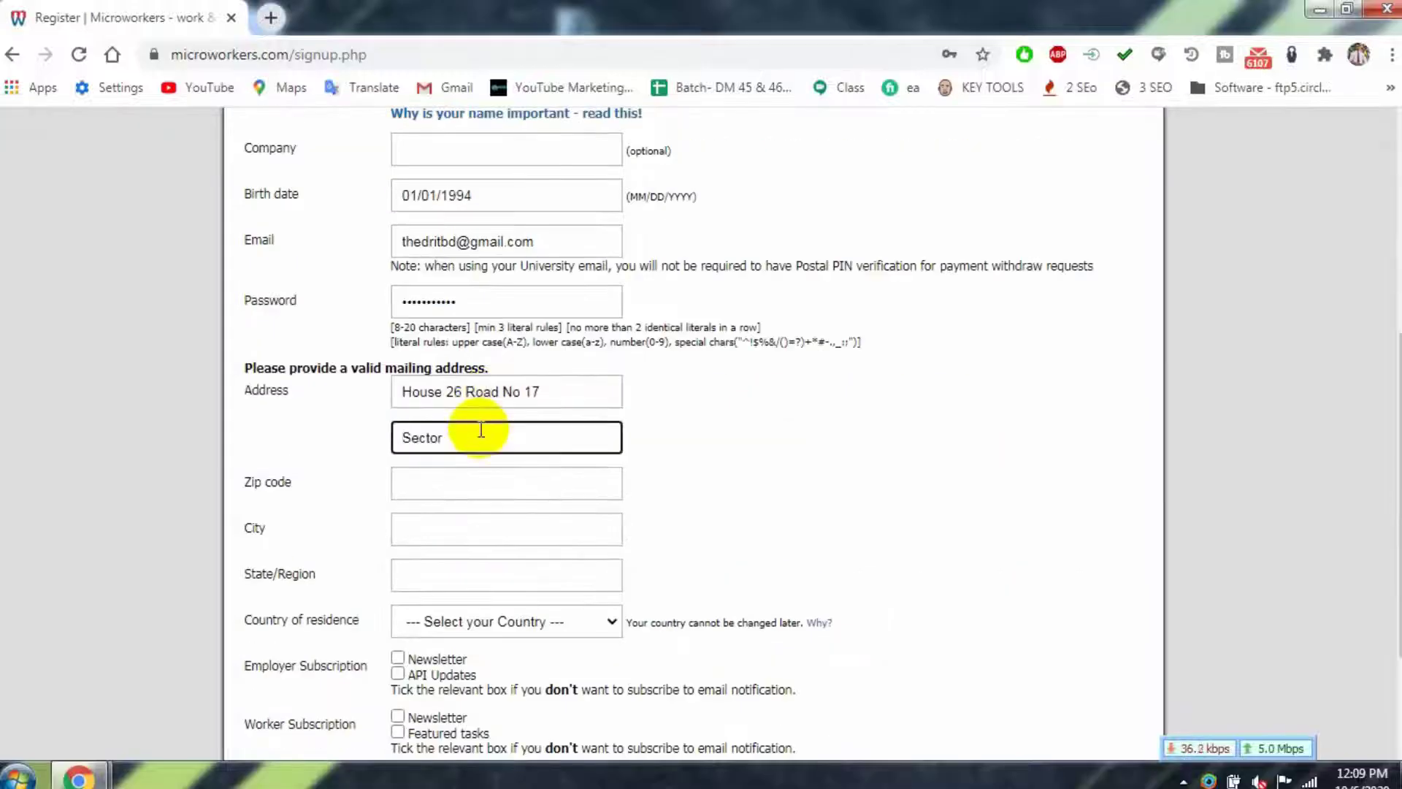
left_click(460, 484)
type("1230")
left_click(475, 529)
type("Dhaka")
left_click(475, 574)
type("Dhaka")
left_click(506, 620)
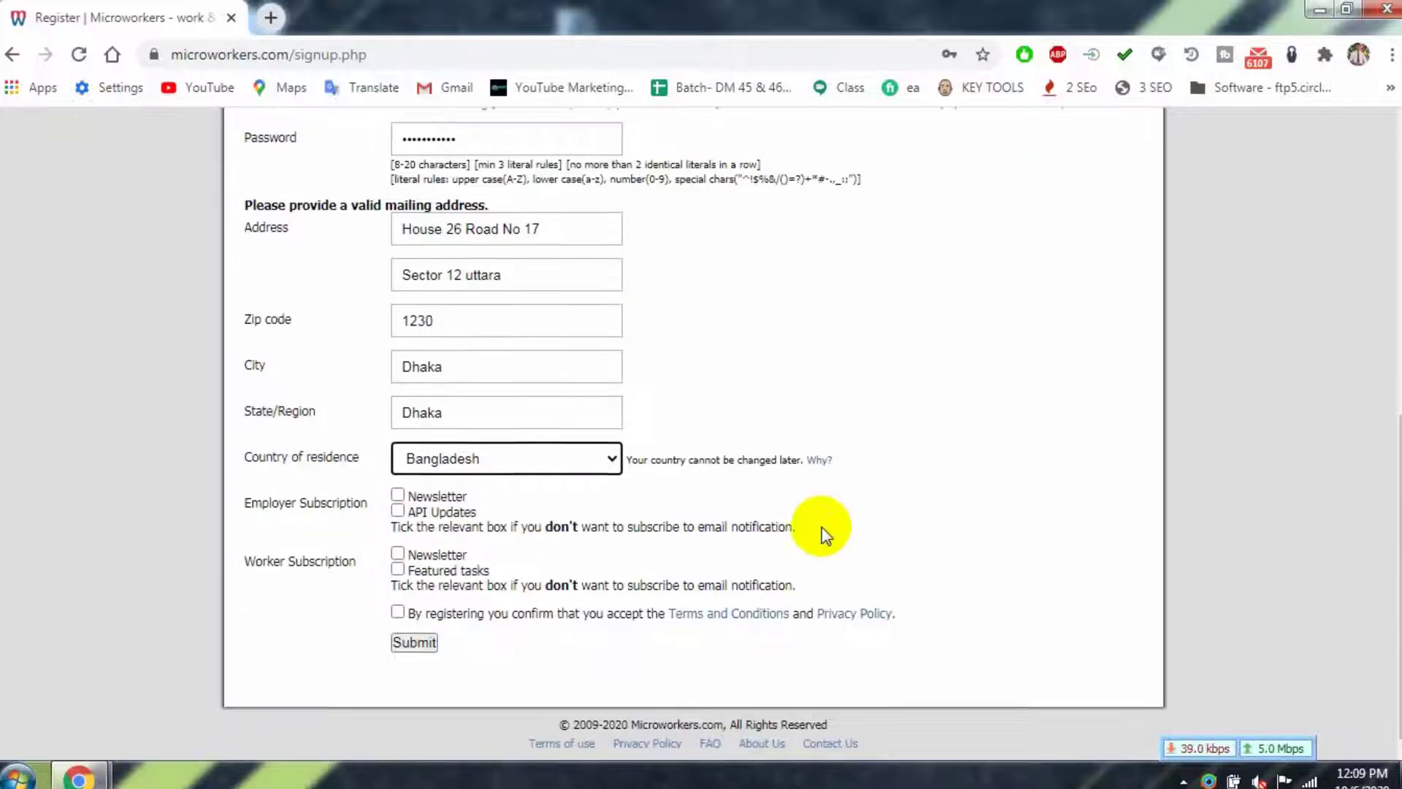
- Opt out of API Updates and Featured tasks emails and submit the signup form
left_click(397, 506)
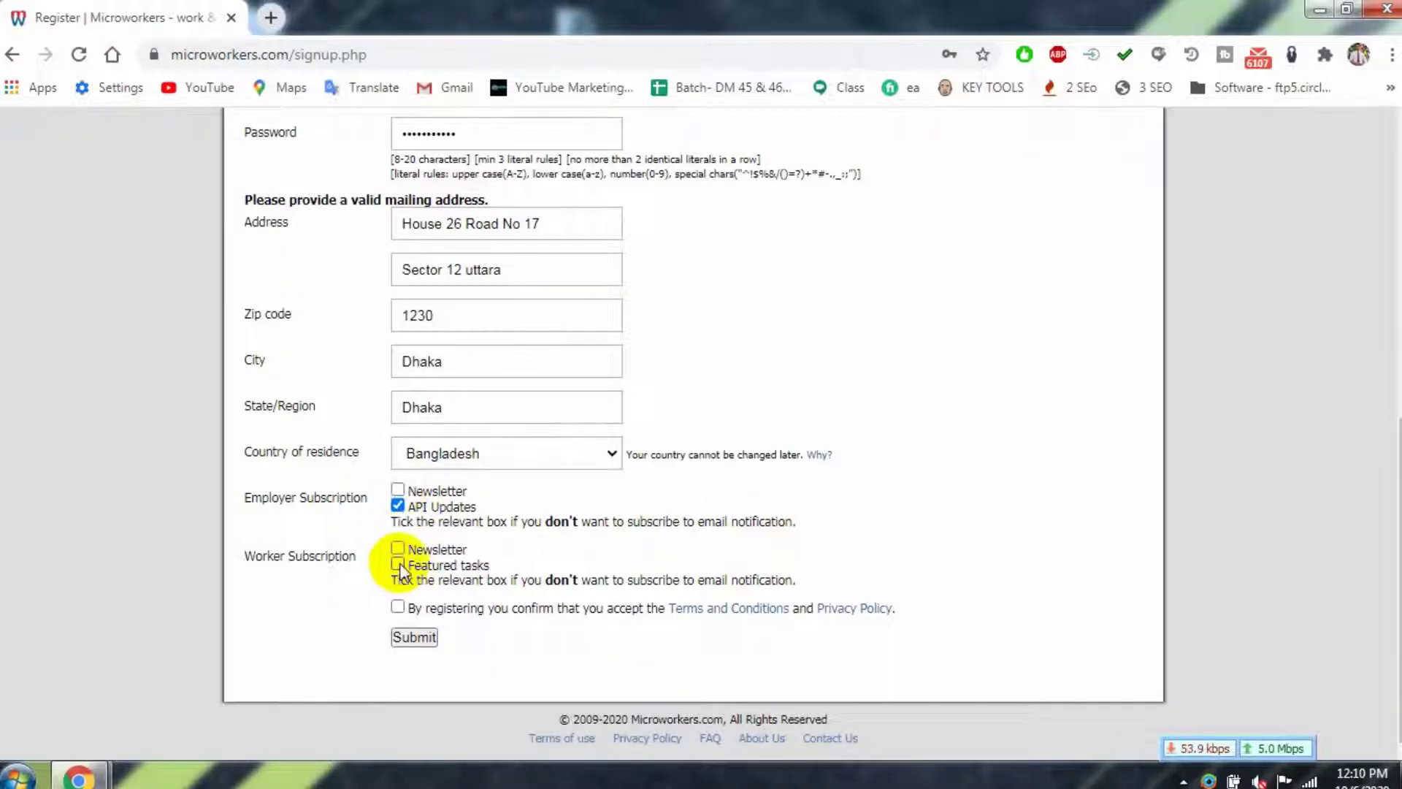
left_click(397, 564)
left_click(413, 637)
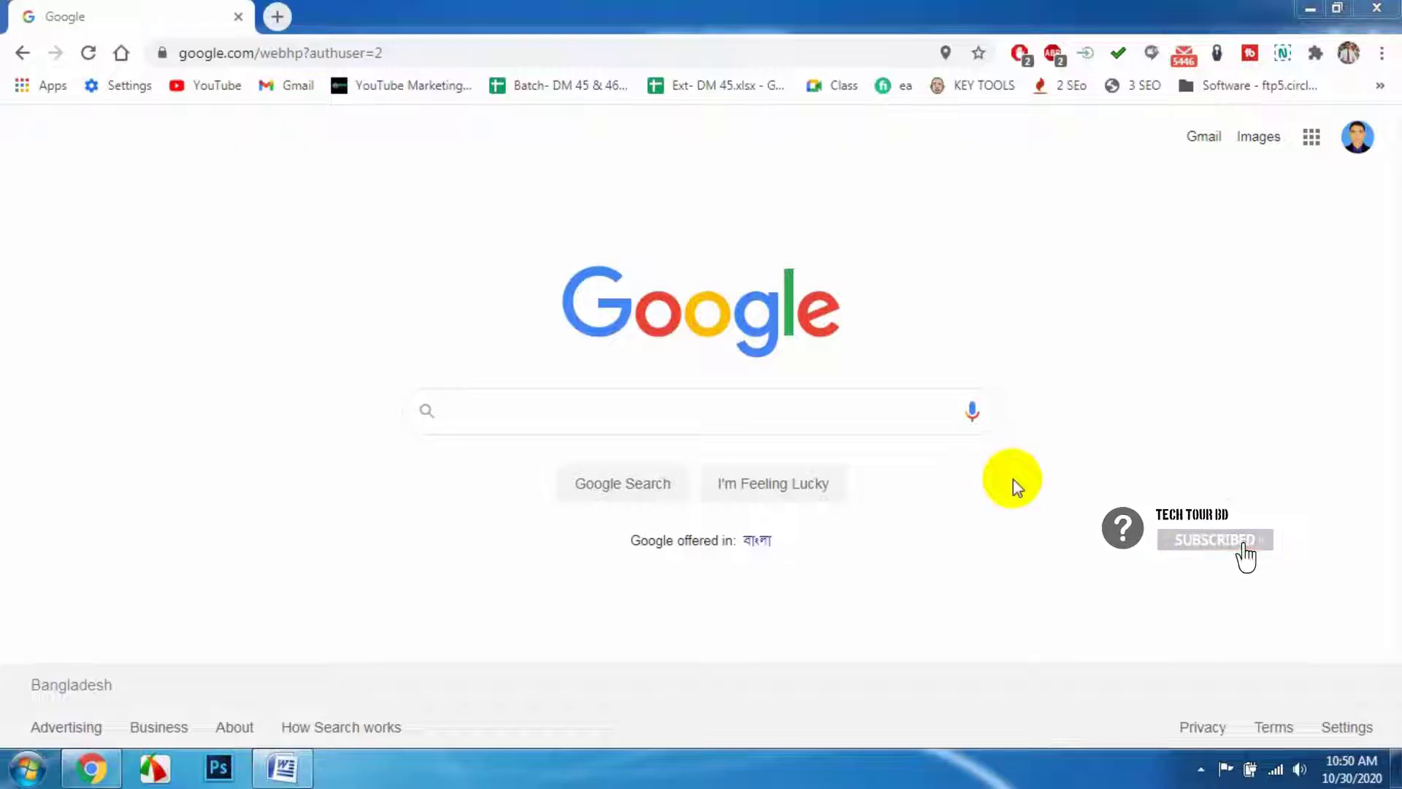
- Open the 'Welcome to Microworkers!' email in Gmail and scroll down to its confirmation link
left_click(1203, 139)
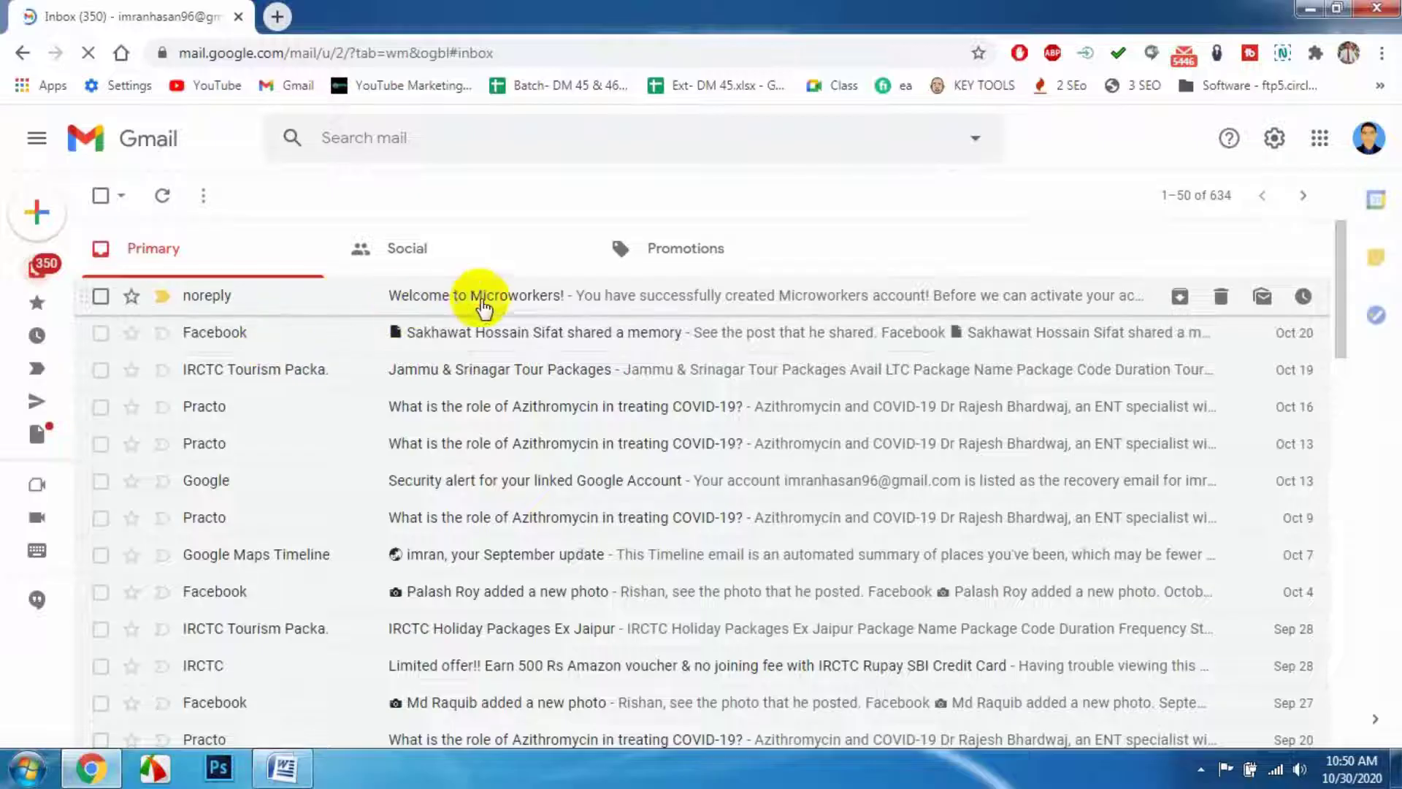
left_click(503, 295)
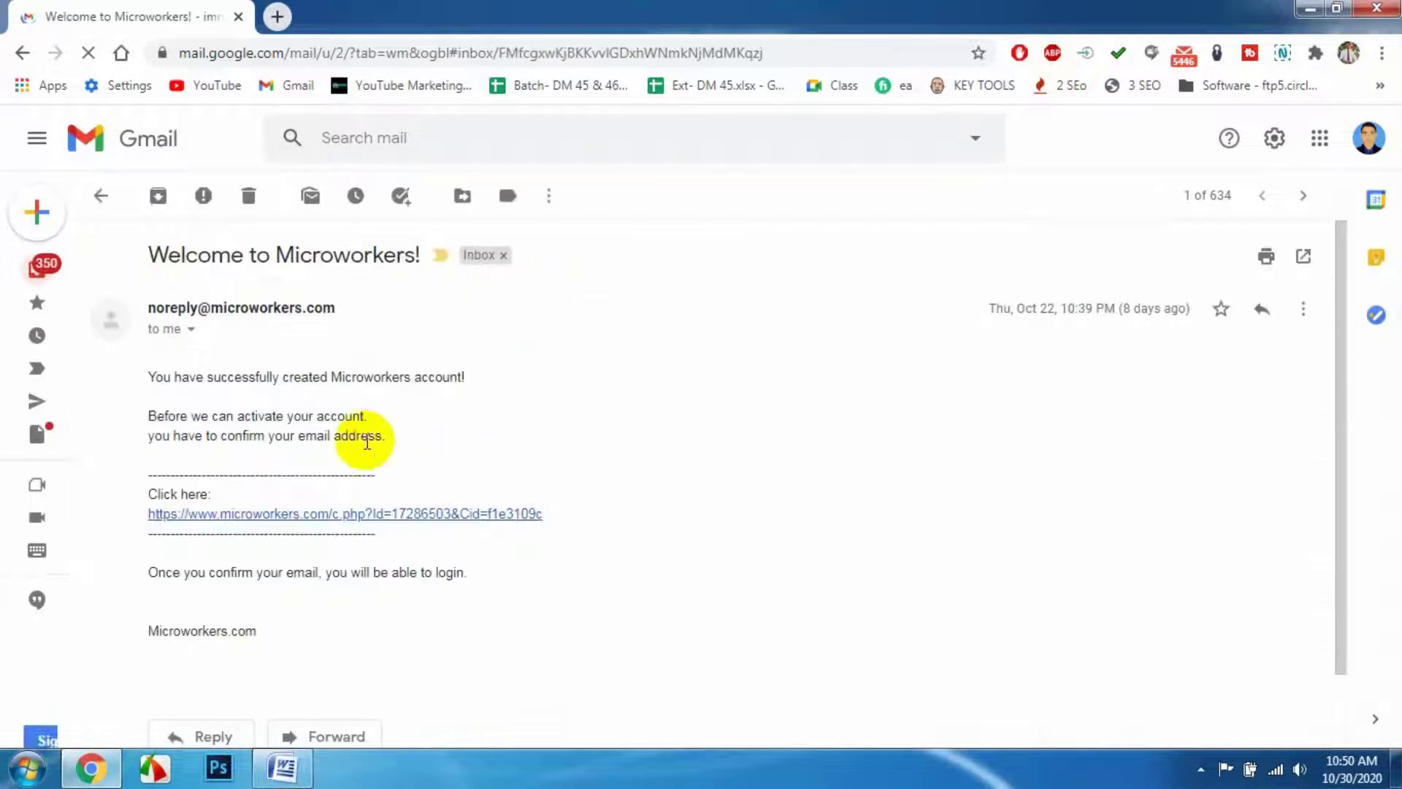
scroll(422, 400, "down", 3)
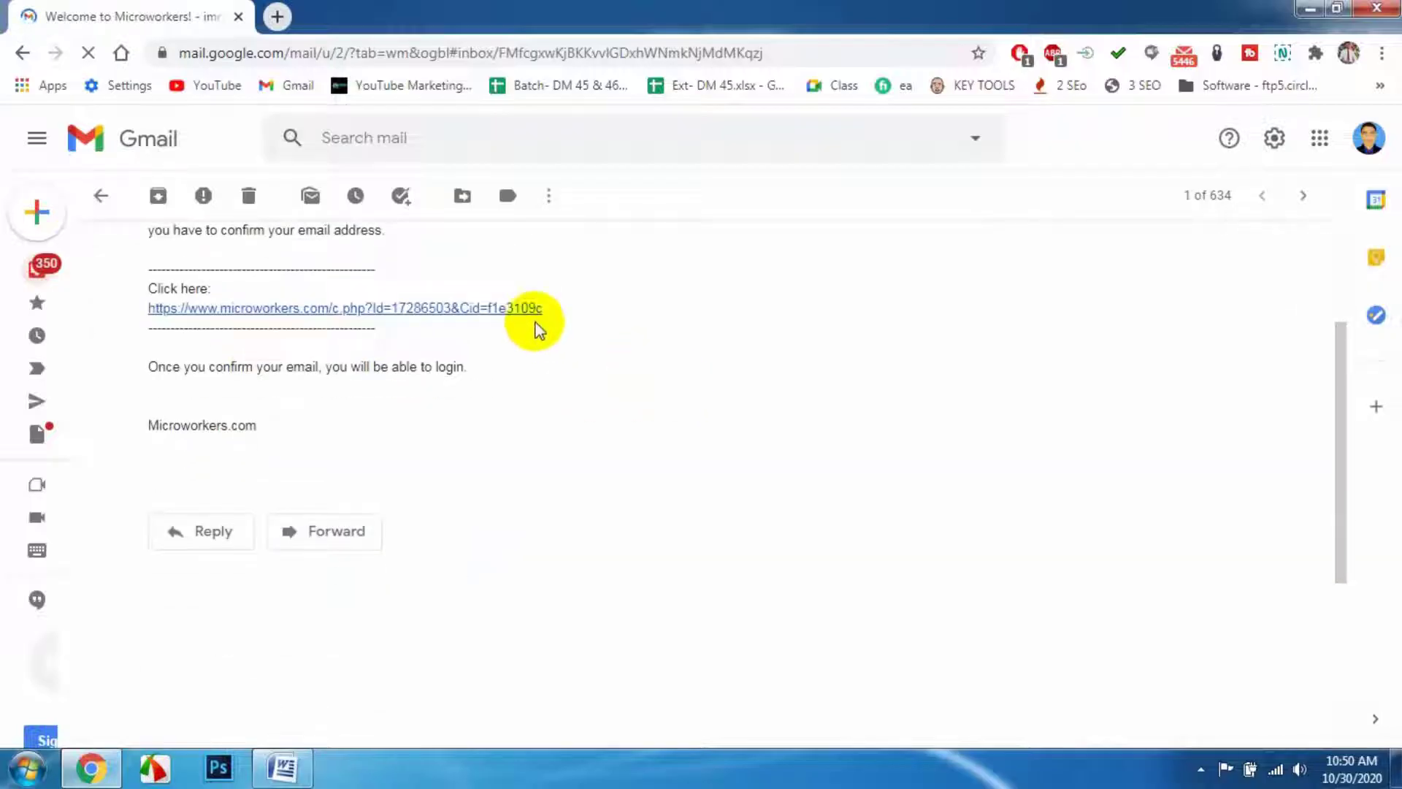
- Follow the confirmation link, activate the account, log in, and close the Gmail tab
left_click(504, 309)
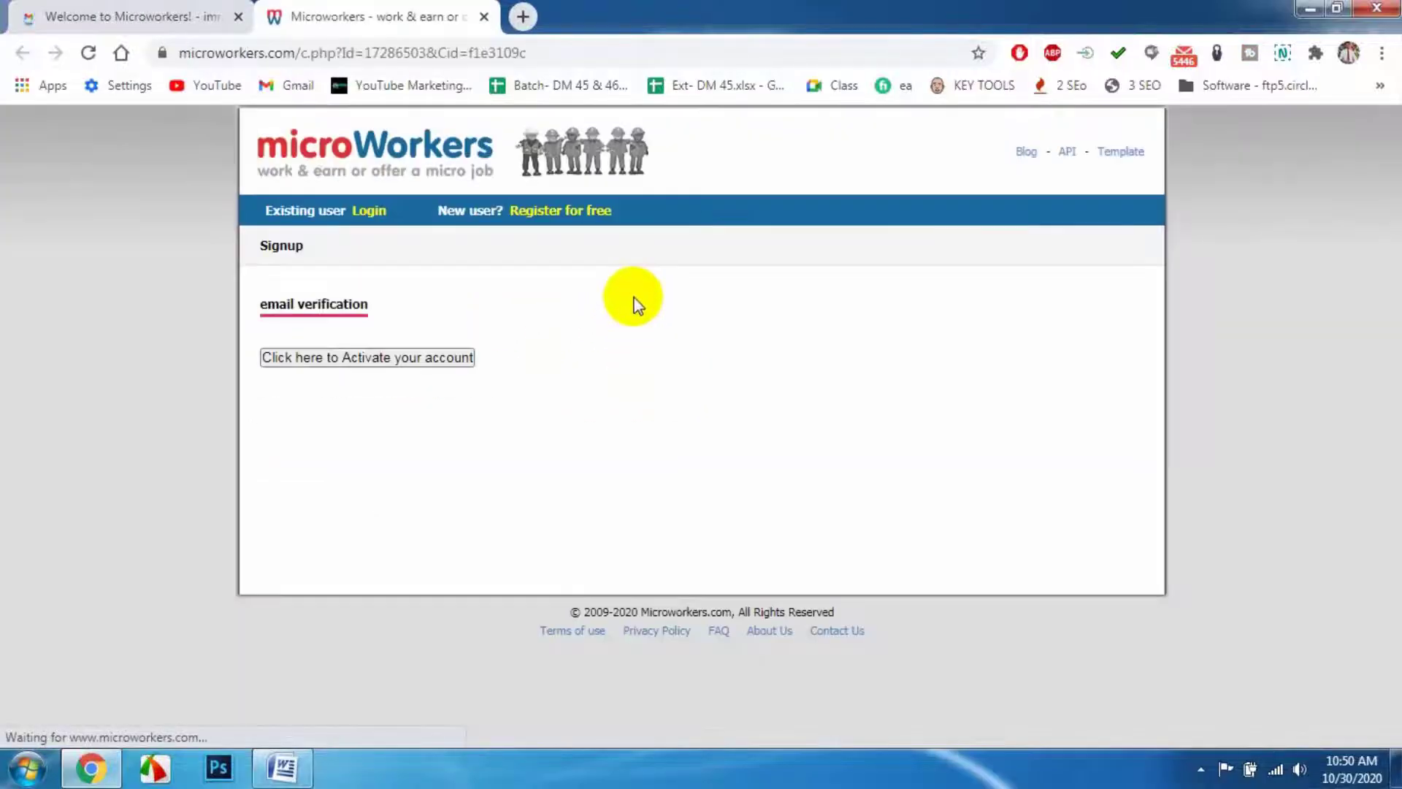
left_click(326, 357)
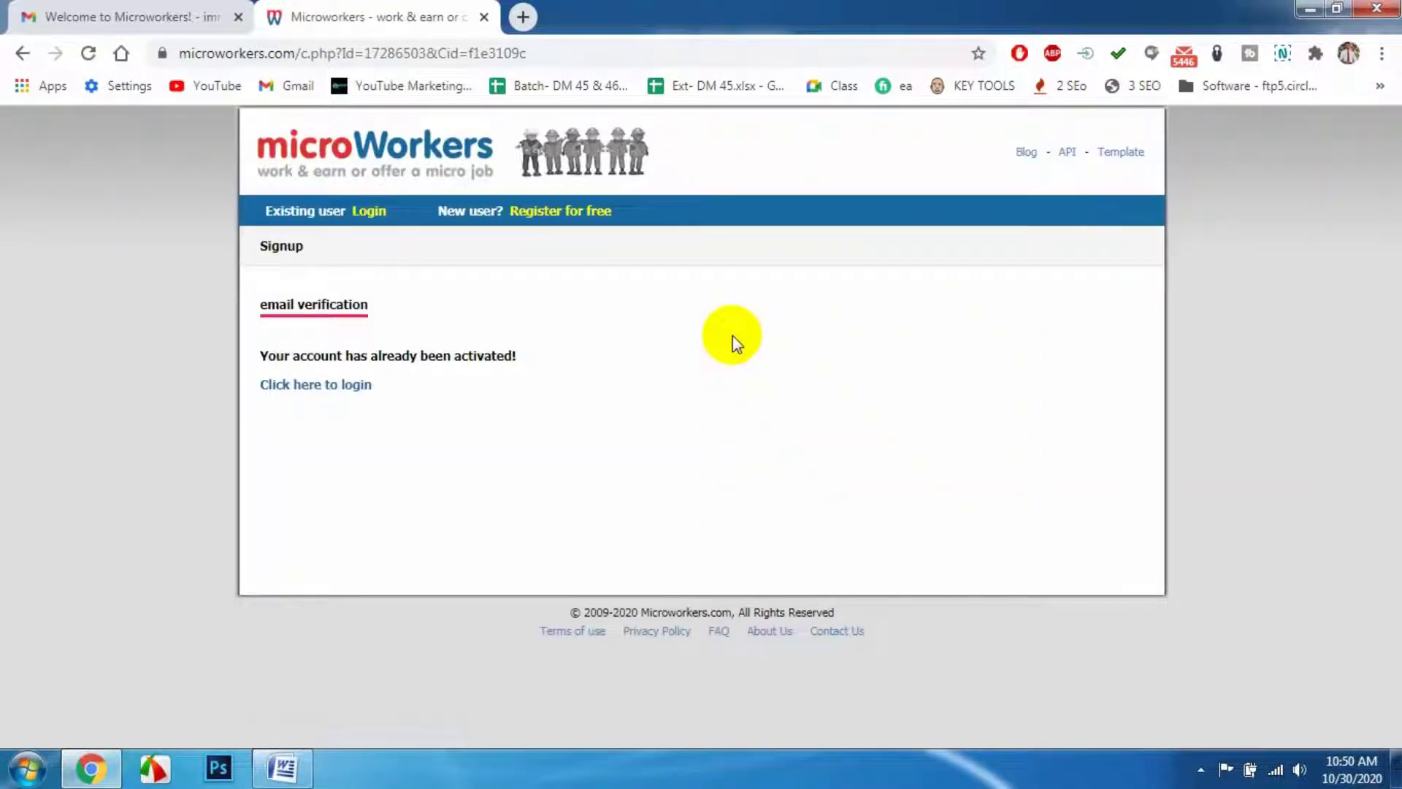
left_click(292, 384)
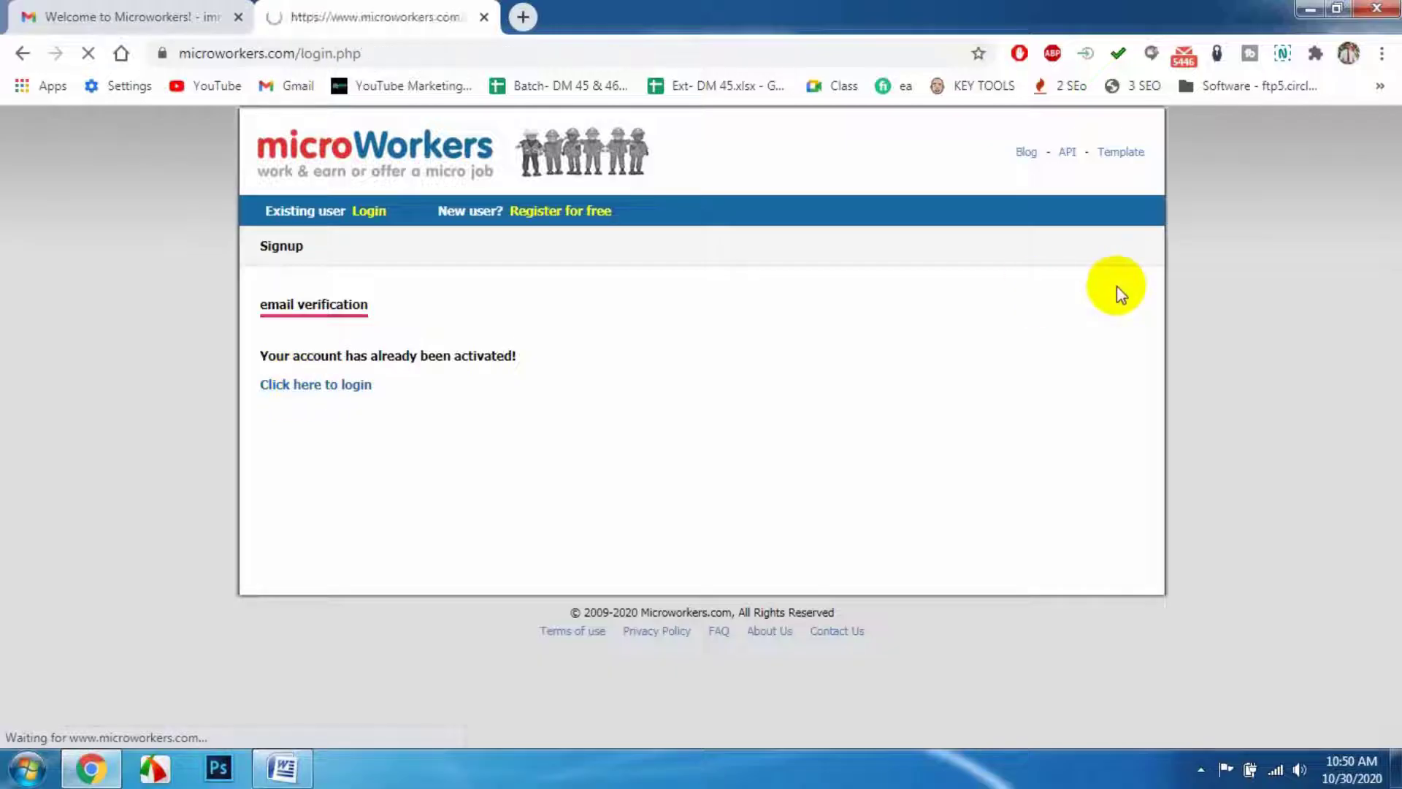
left_click(238, 17)
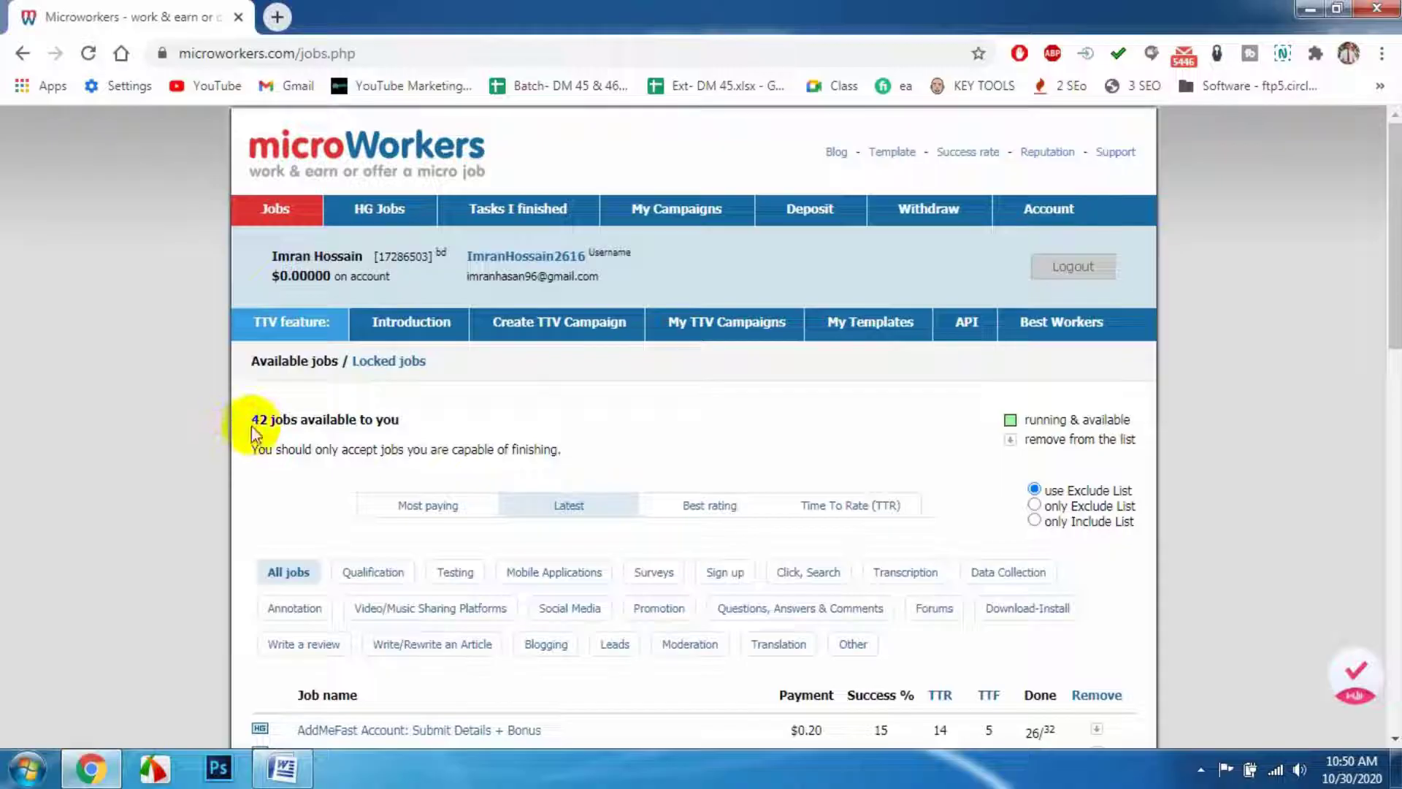
- On the Account page, paste in the new phone number, save it, and continue to verification
scroll(782, 526, "down", 2)
scroll(788, 536, "up", 2)
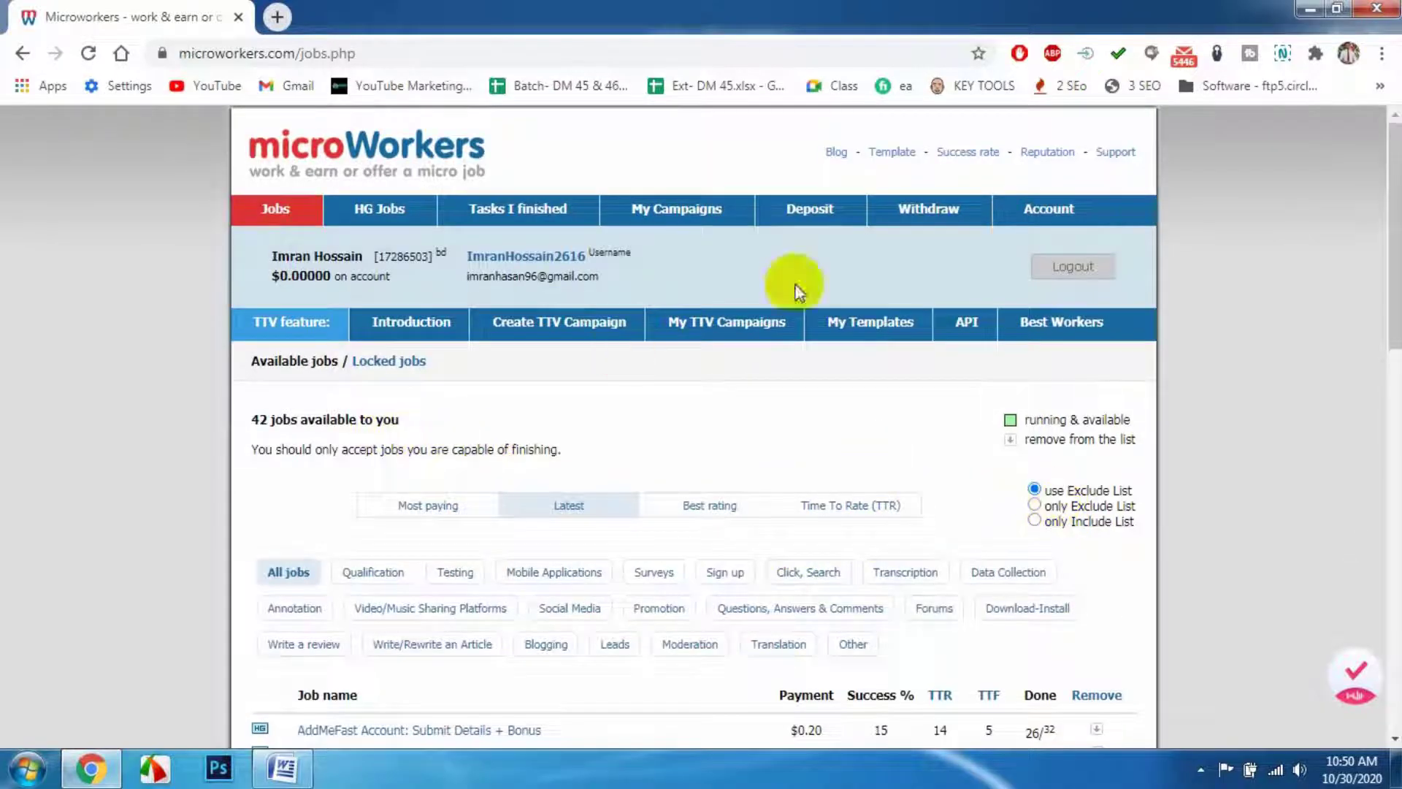
left_click(1048, 212)
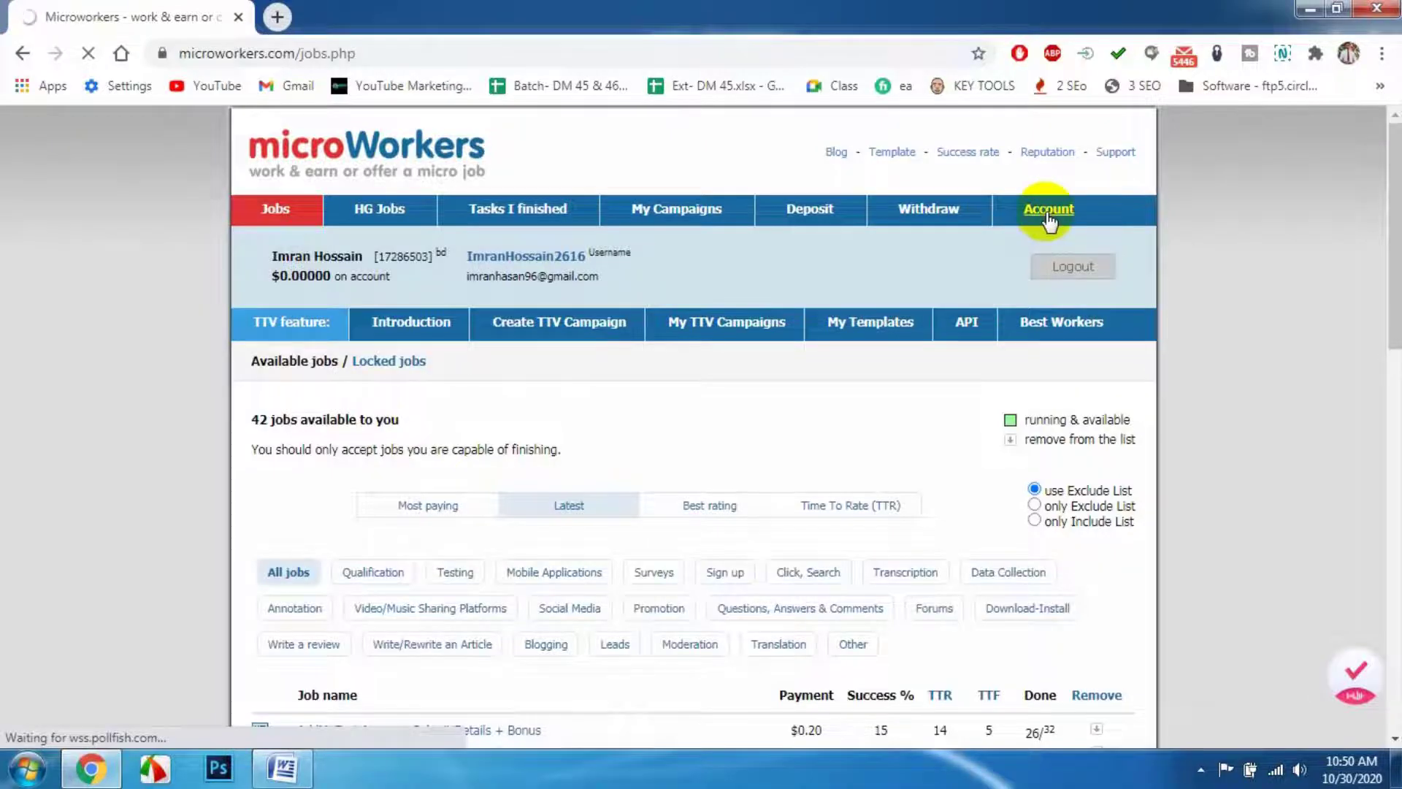
scroll(782, 360, "down", 2)
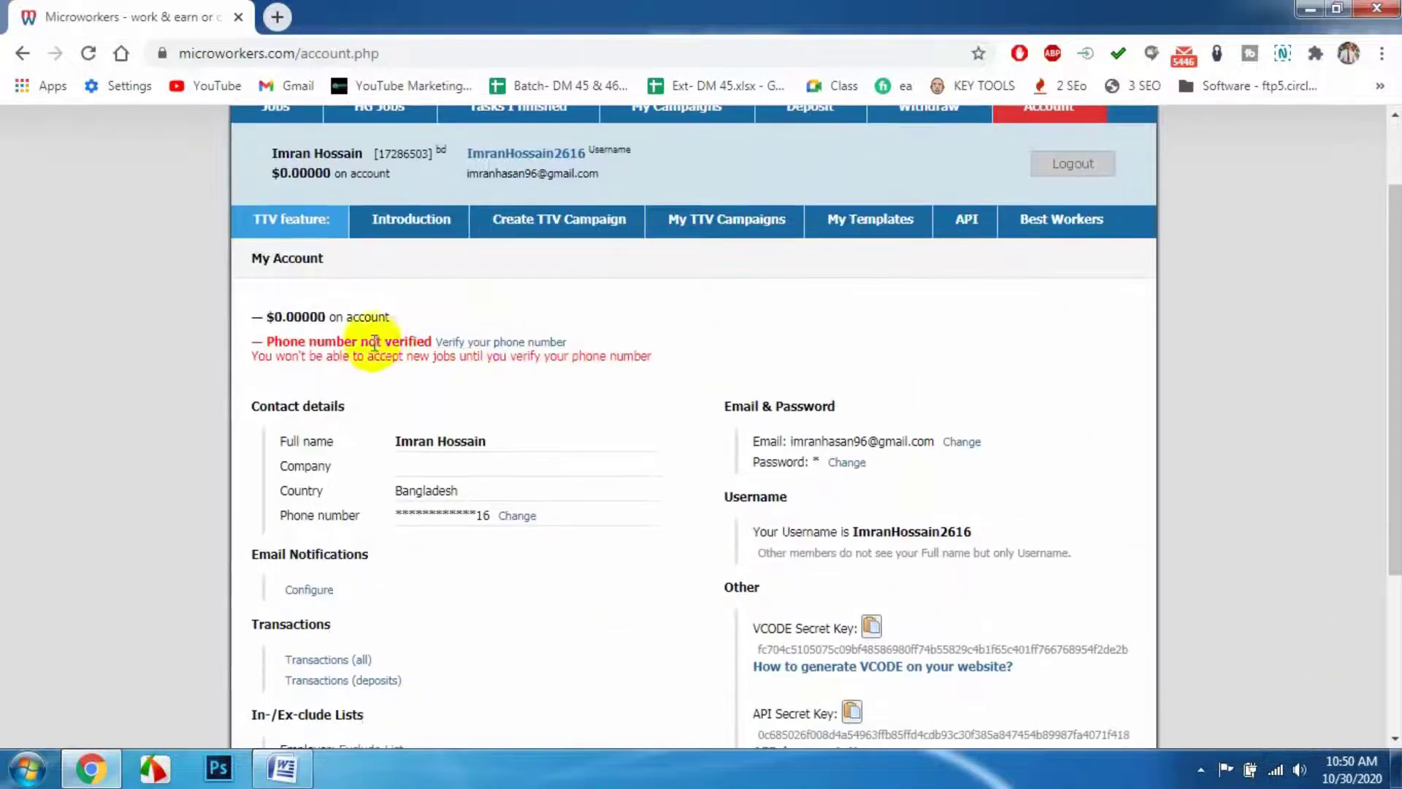
left_click(467, 341)
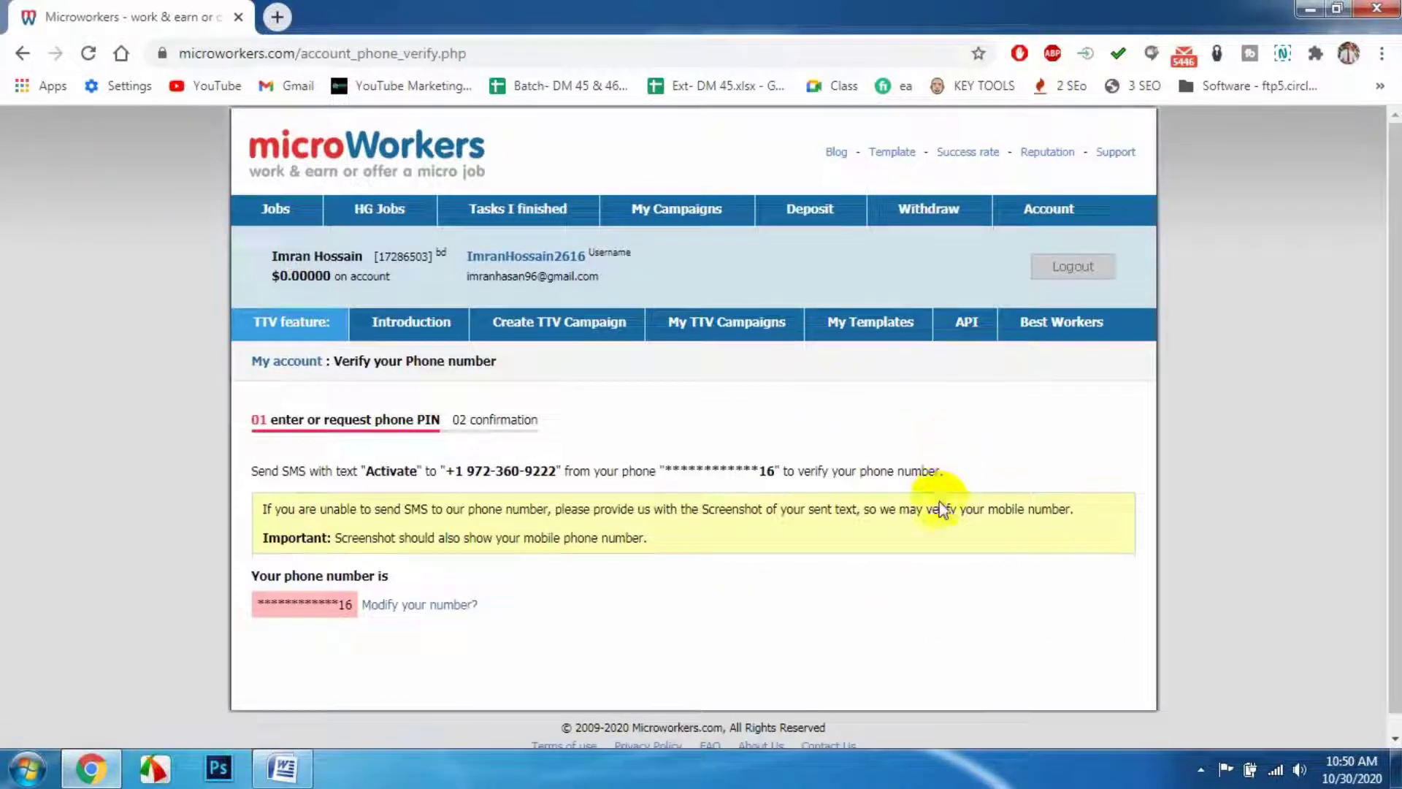
left_click(419, 603)
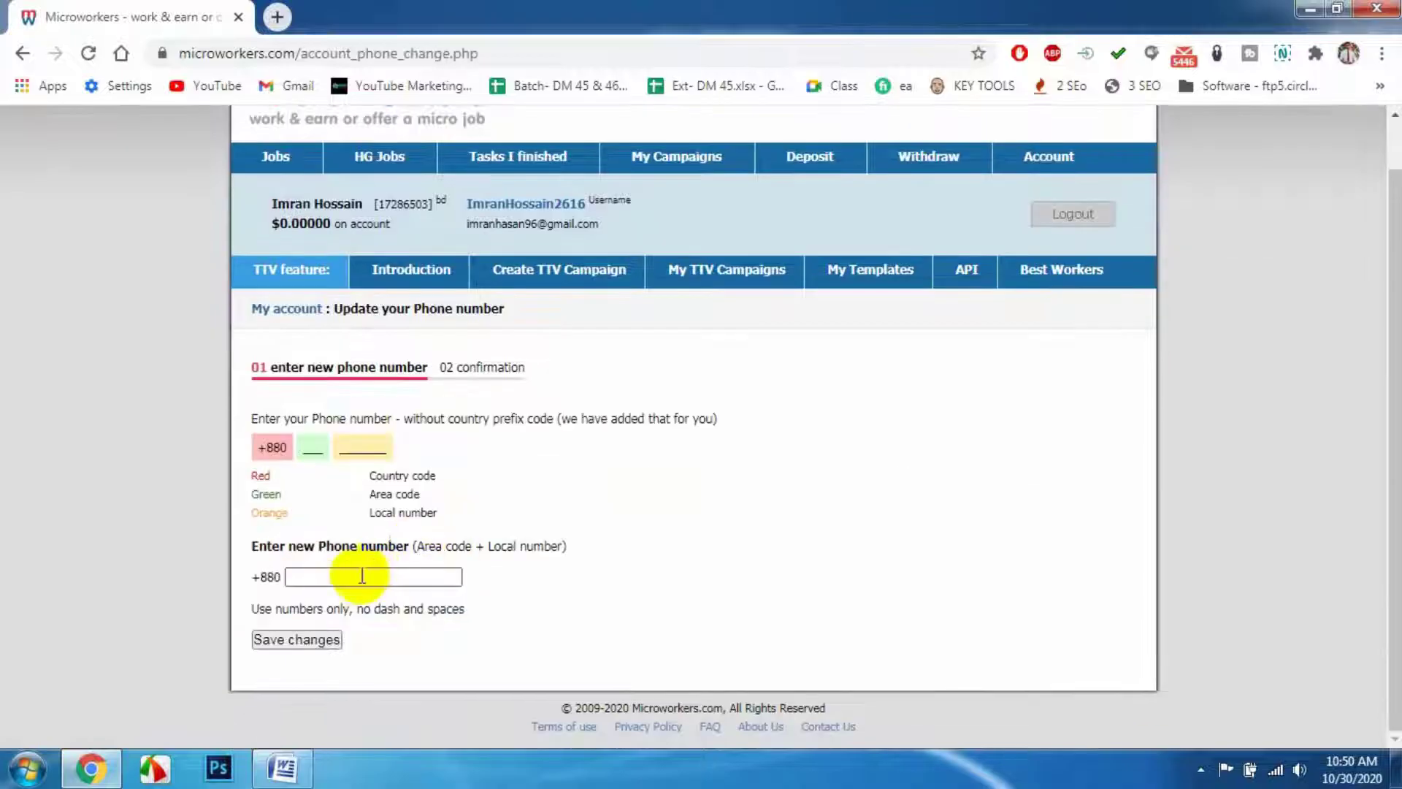
left_click(356, 576)
key("ctrl+v")
left_click(296, 640)
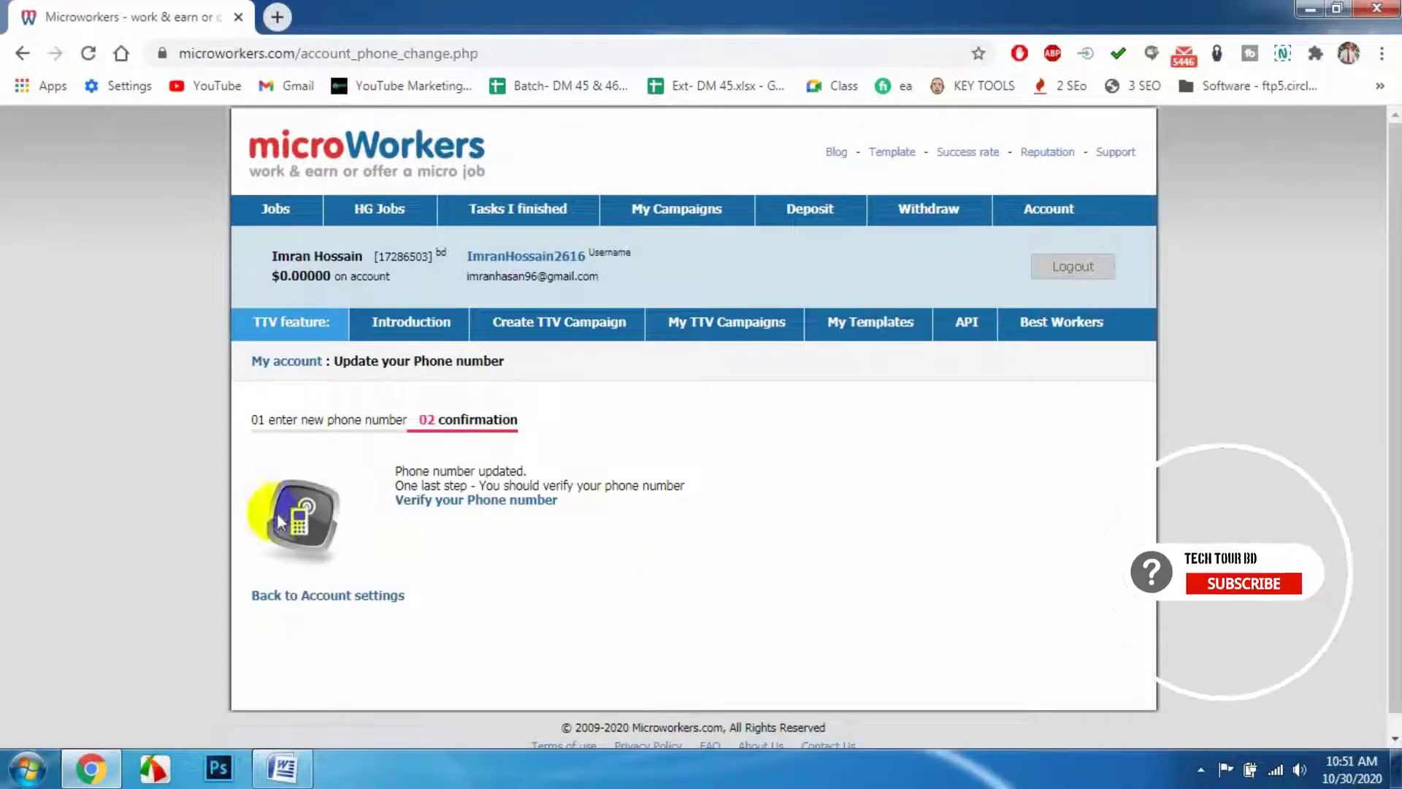
left_click(460, 506)
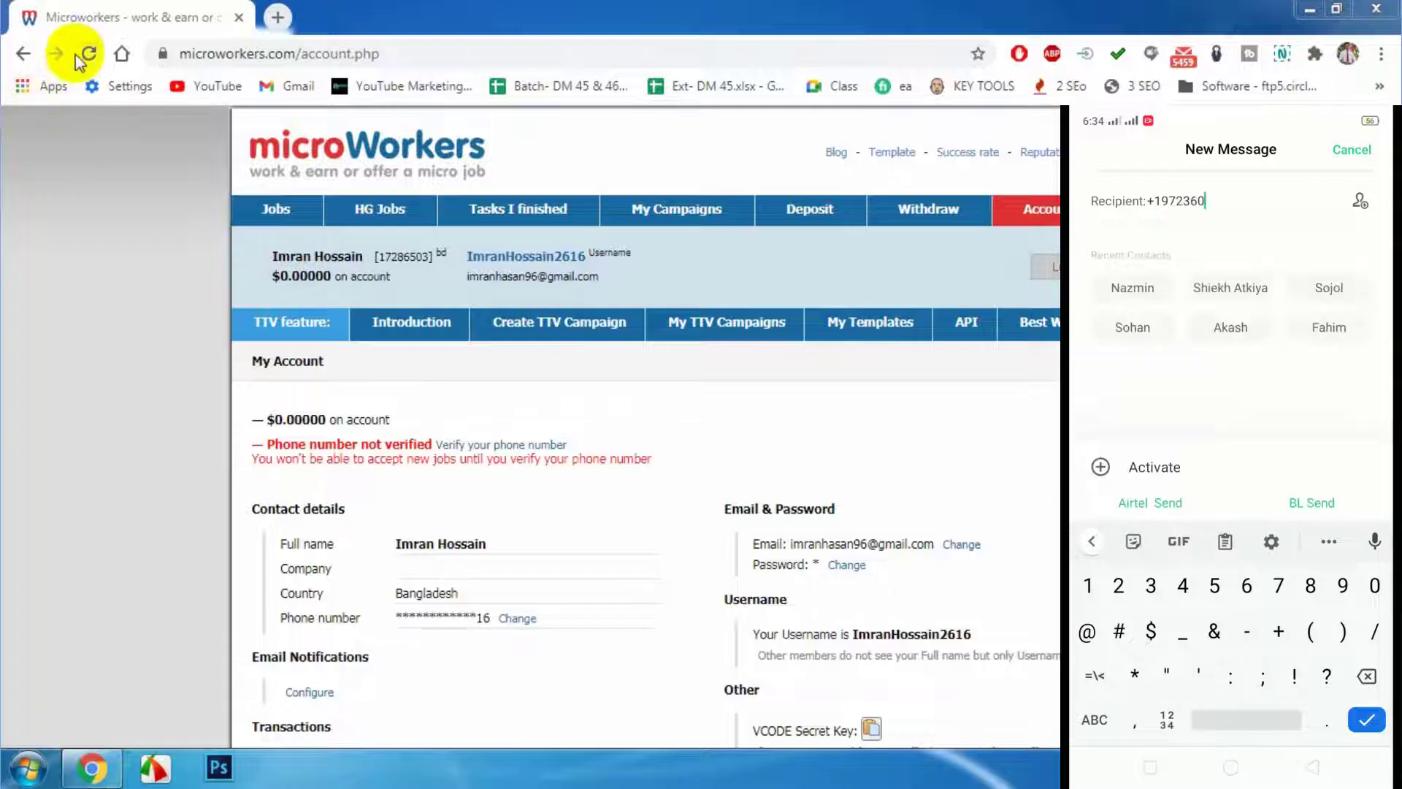
- Reload the Account page until the phone number shows as Verified
left_click(79, 55)
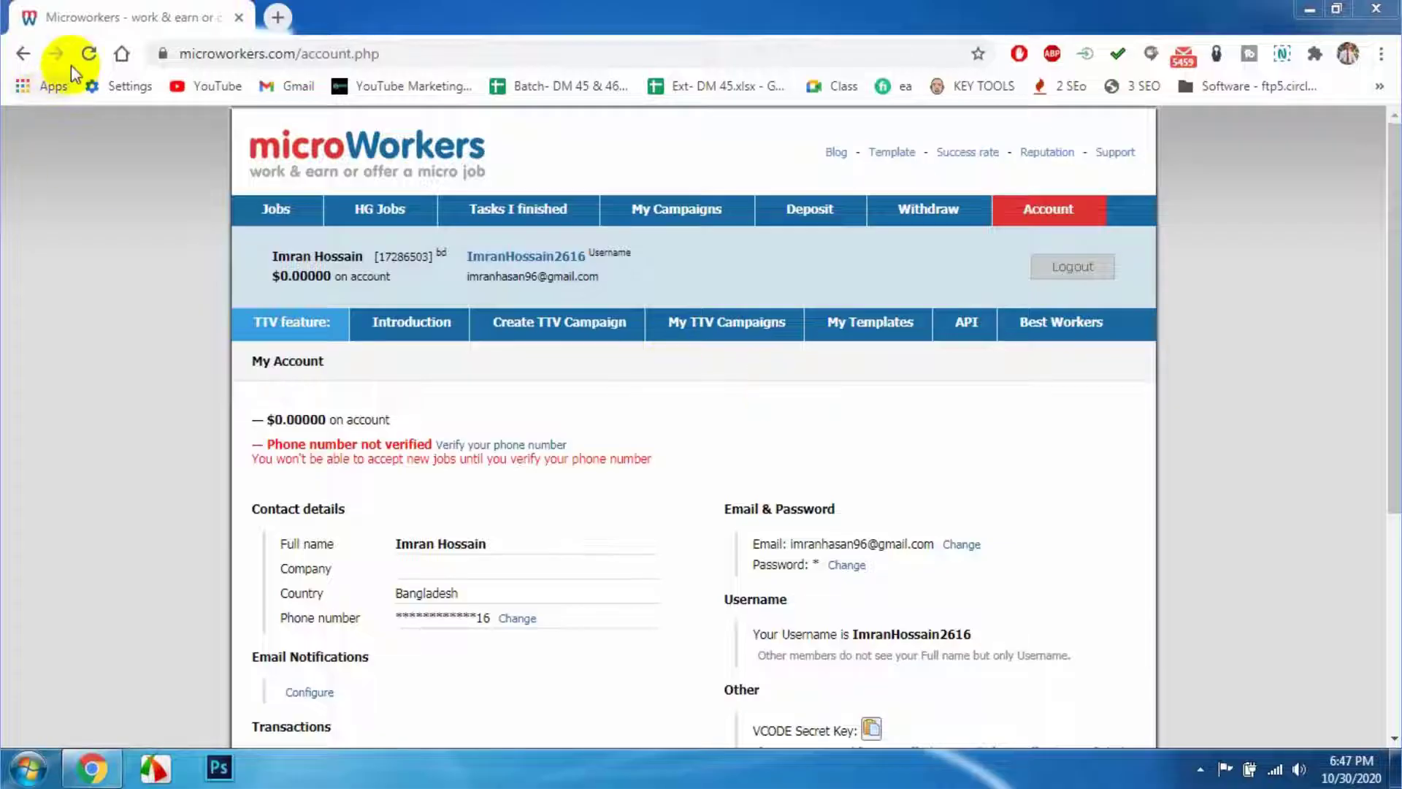
left_click(79, 56)
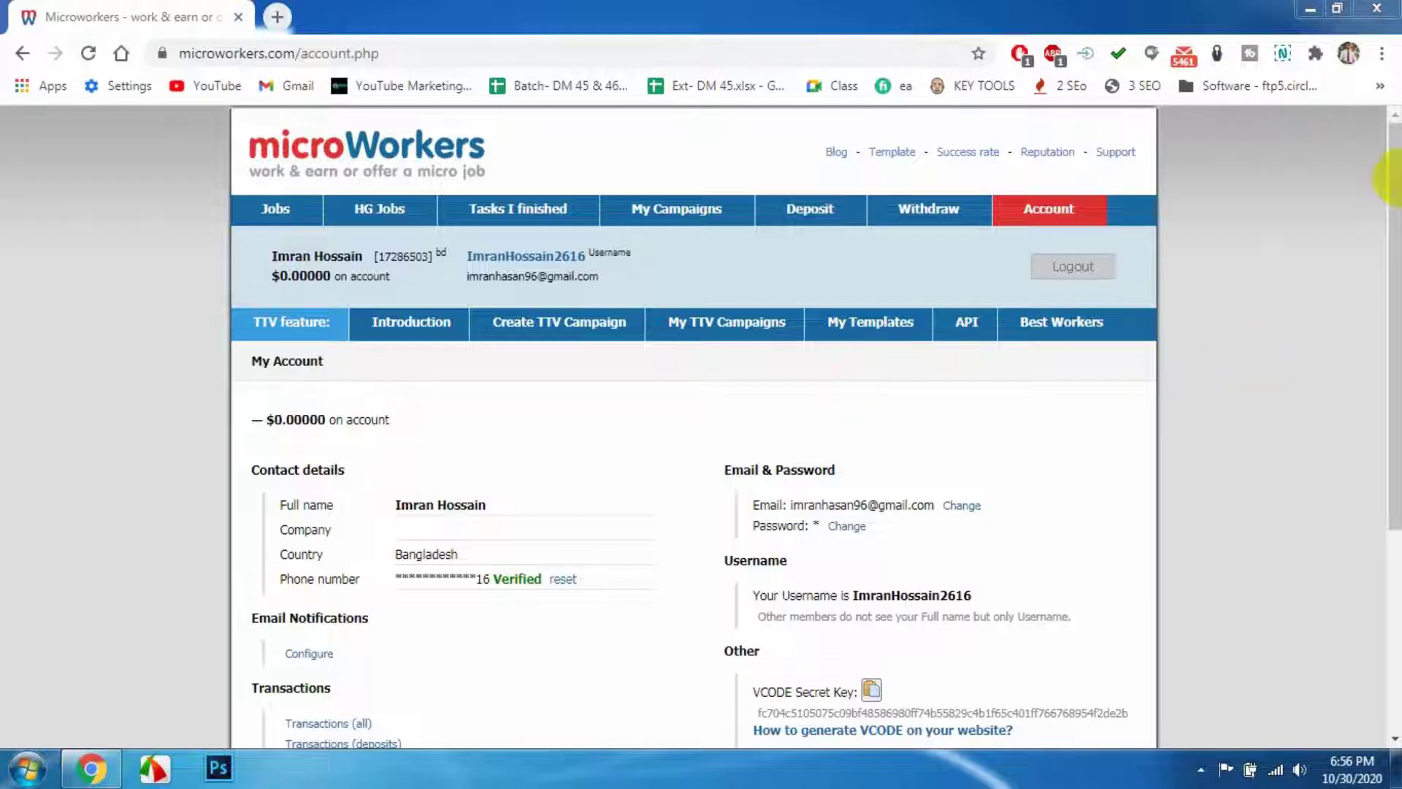
left_click(1381, 55)
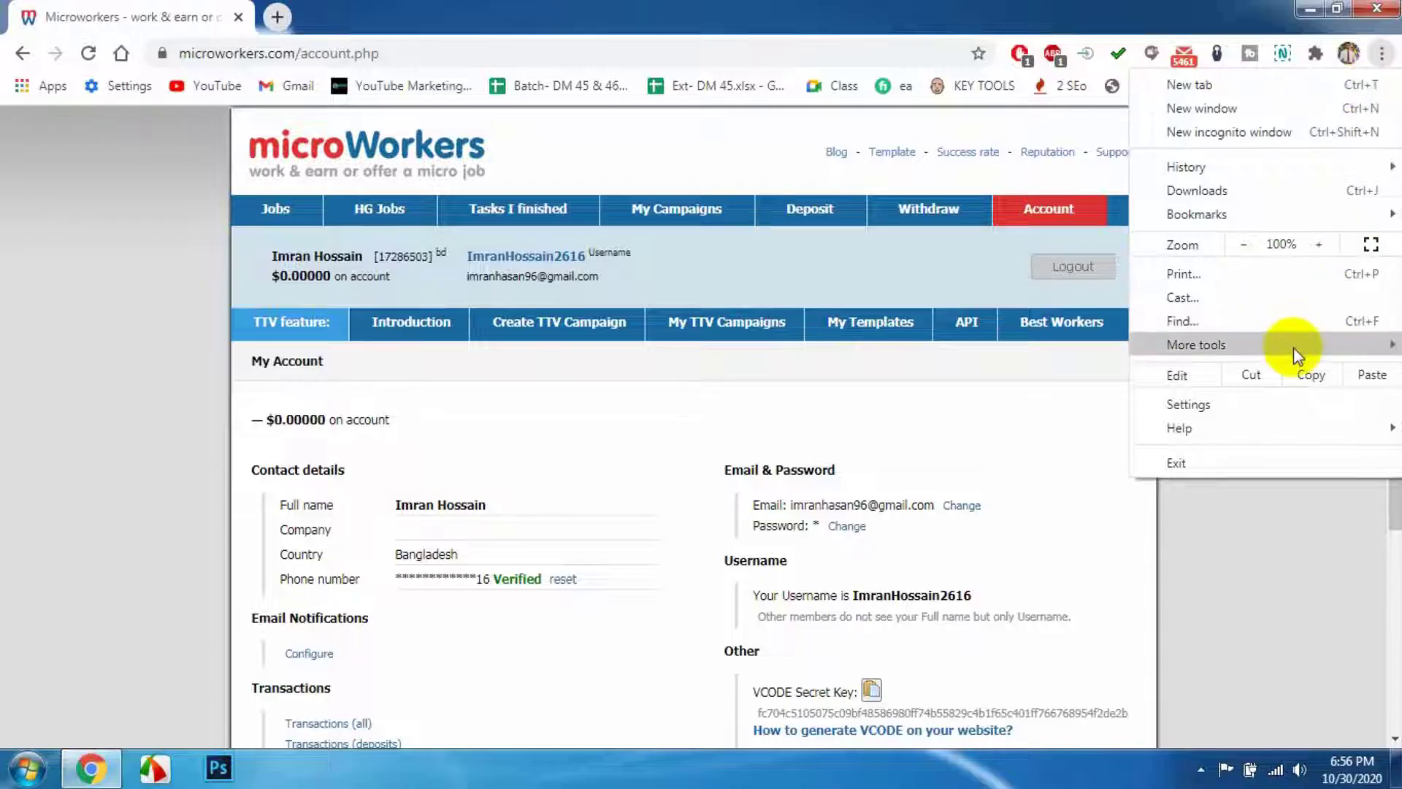
- Find the Translator extension in the Chrome Web Store and add it to Chrome
mouse_move(1294, 348)
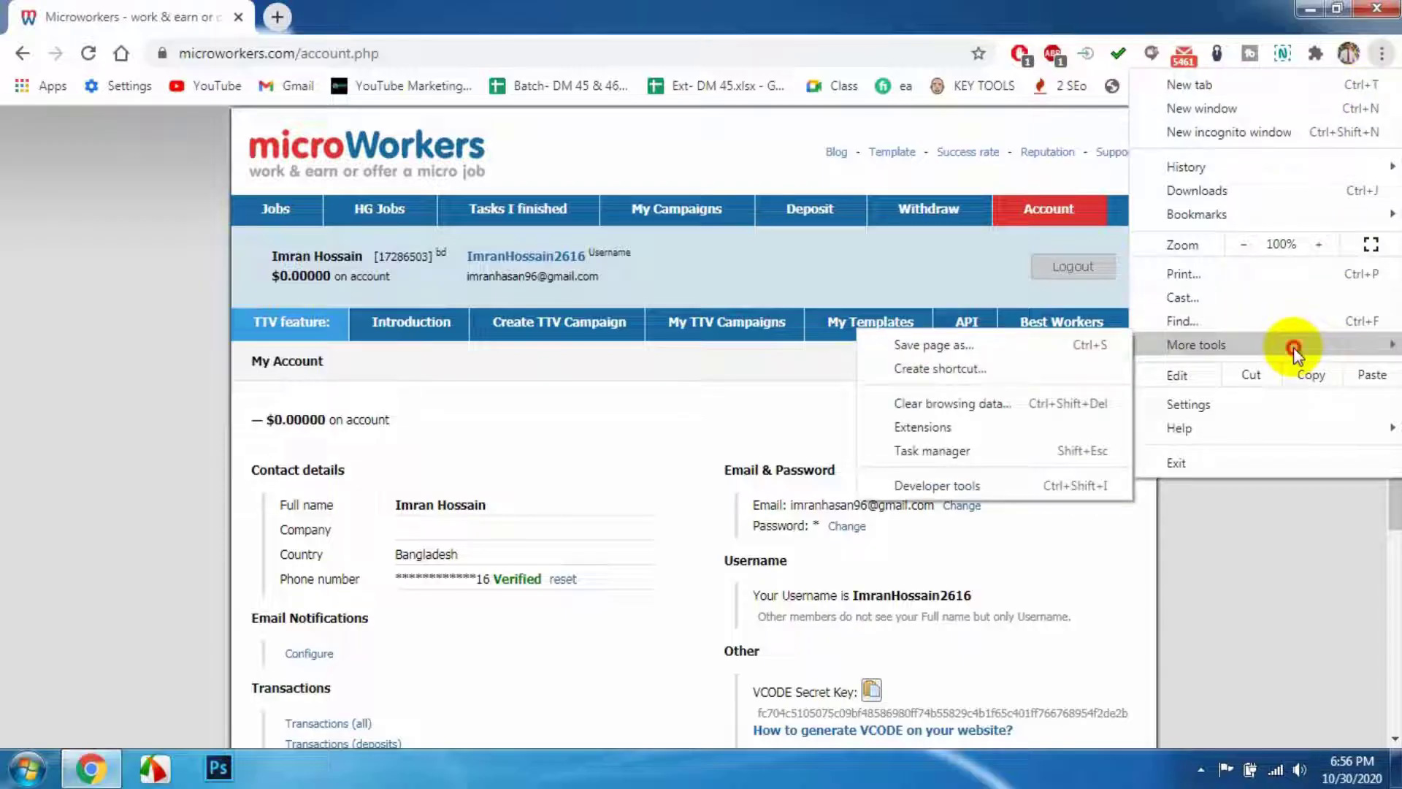
left_click(922, 427)
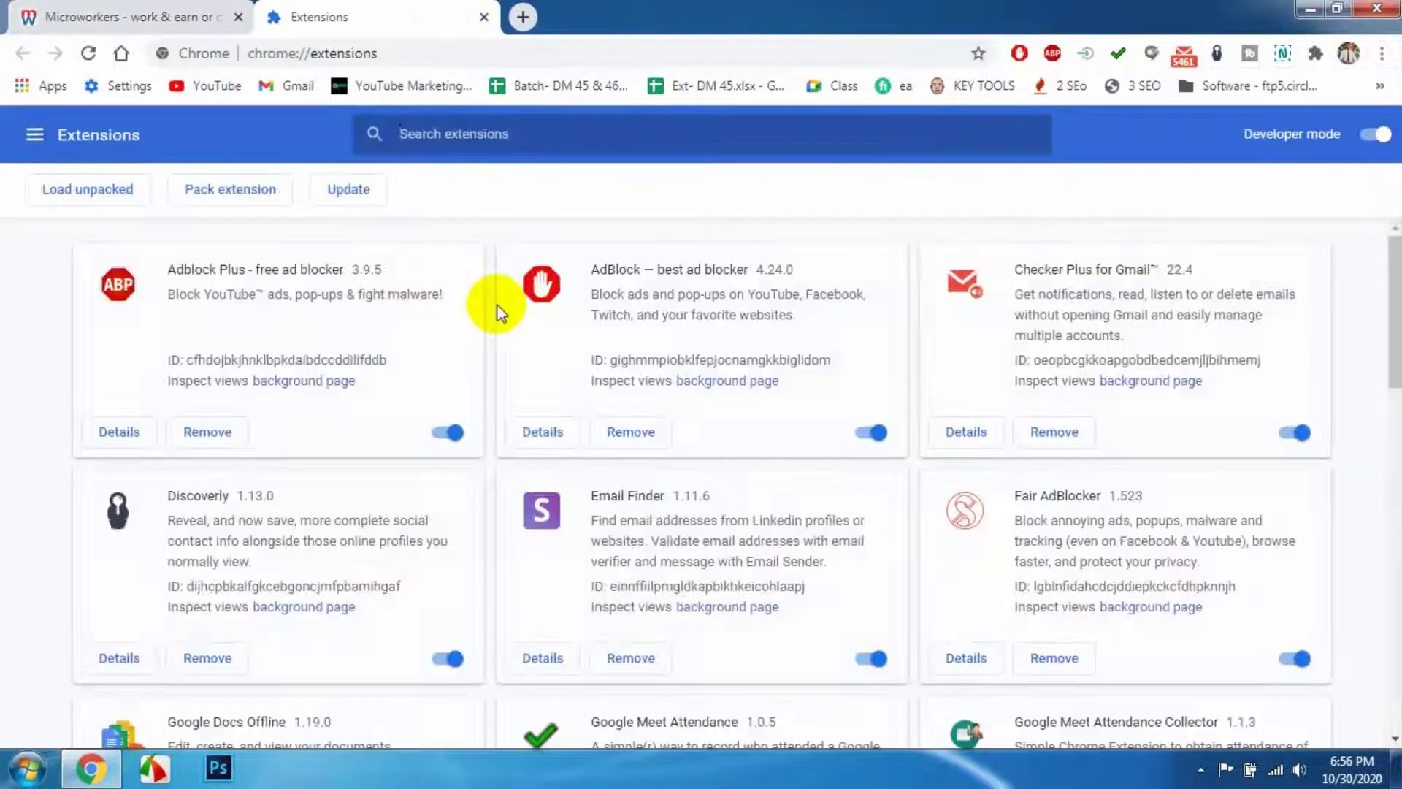
left_click(37, 138)
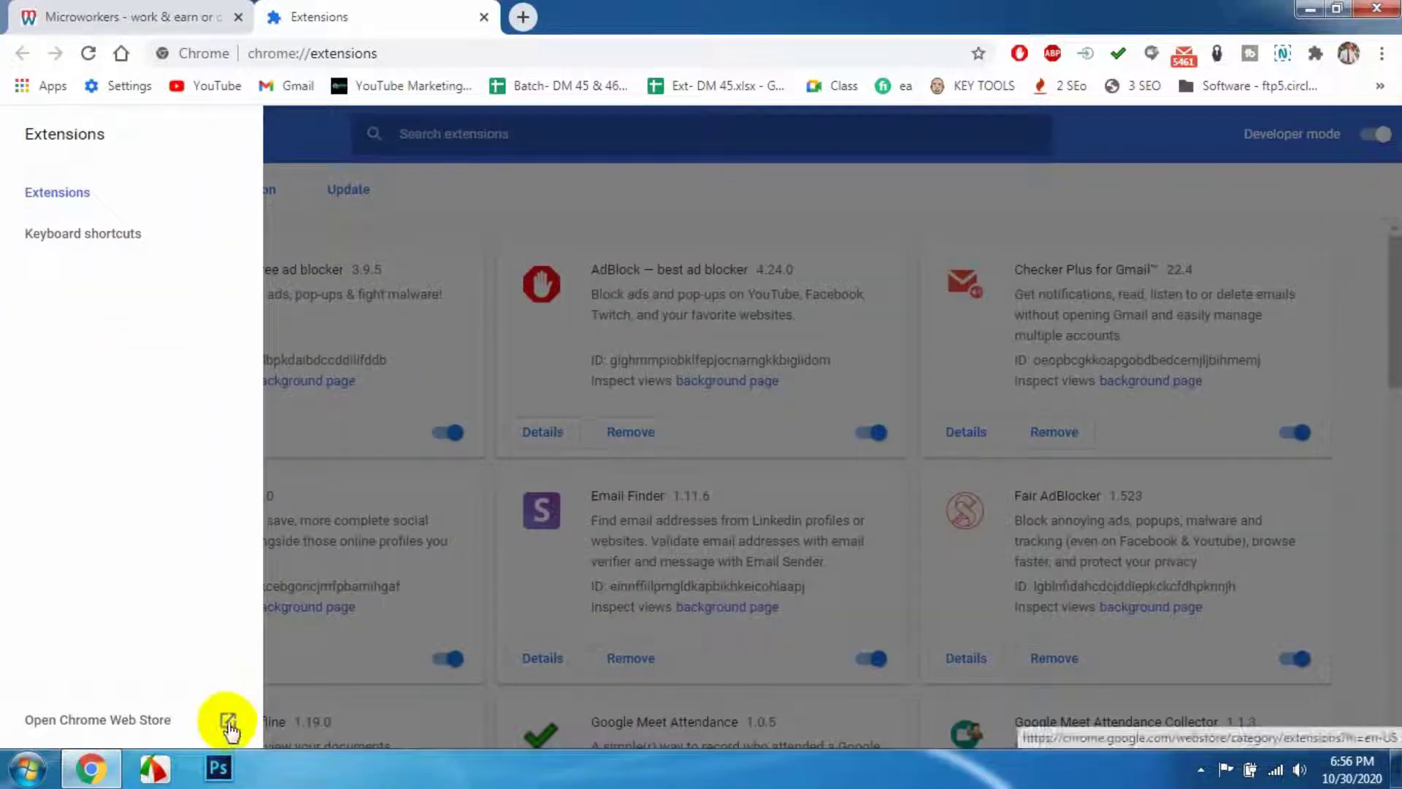
left_click(229, 724)
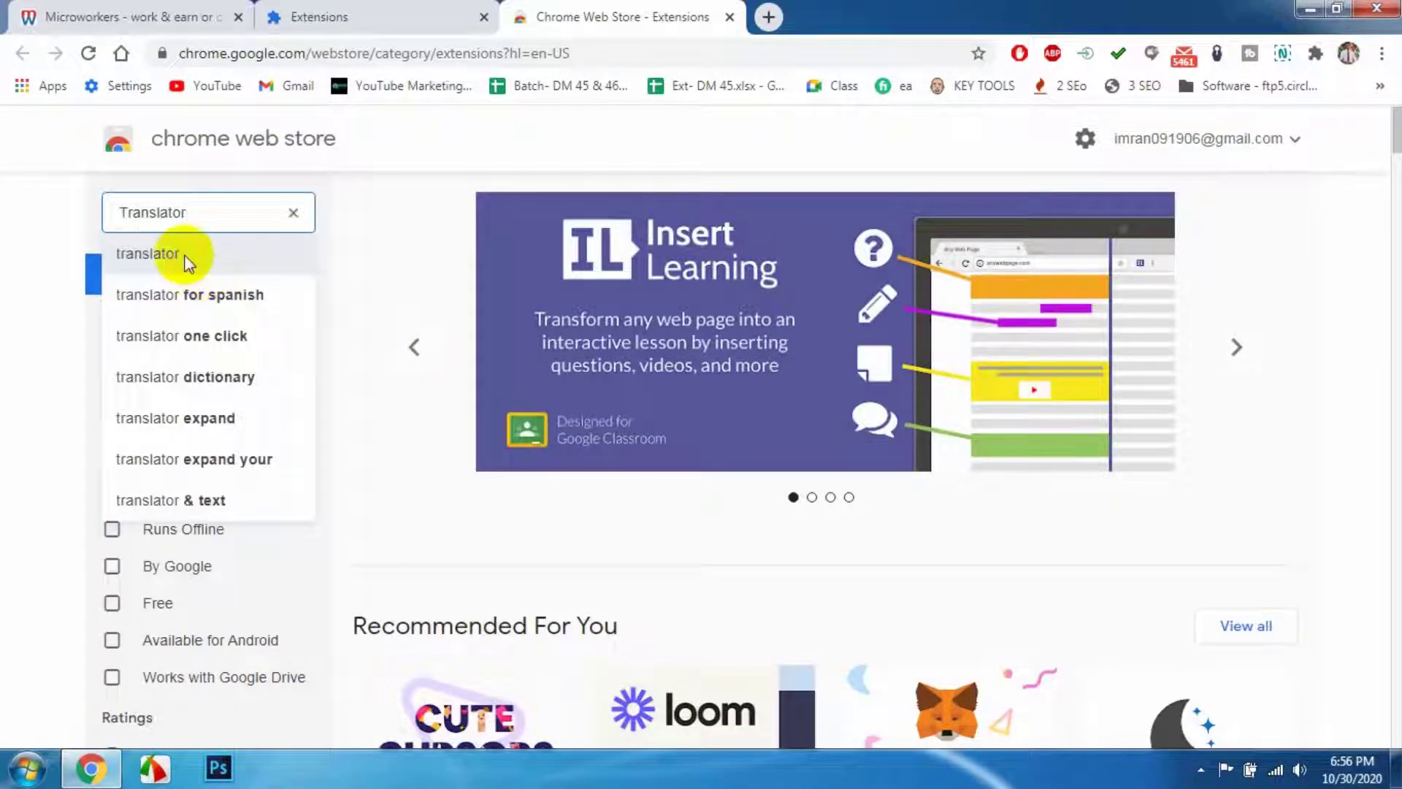
left_click(187, 261)
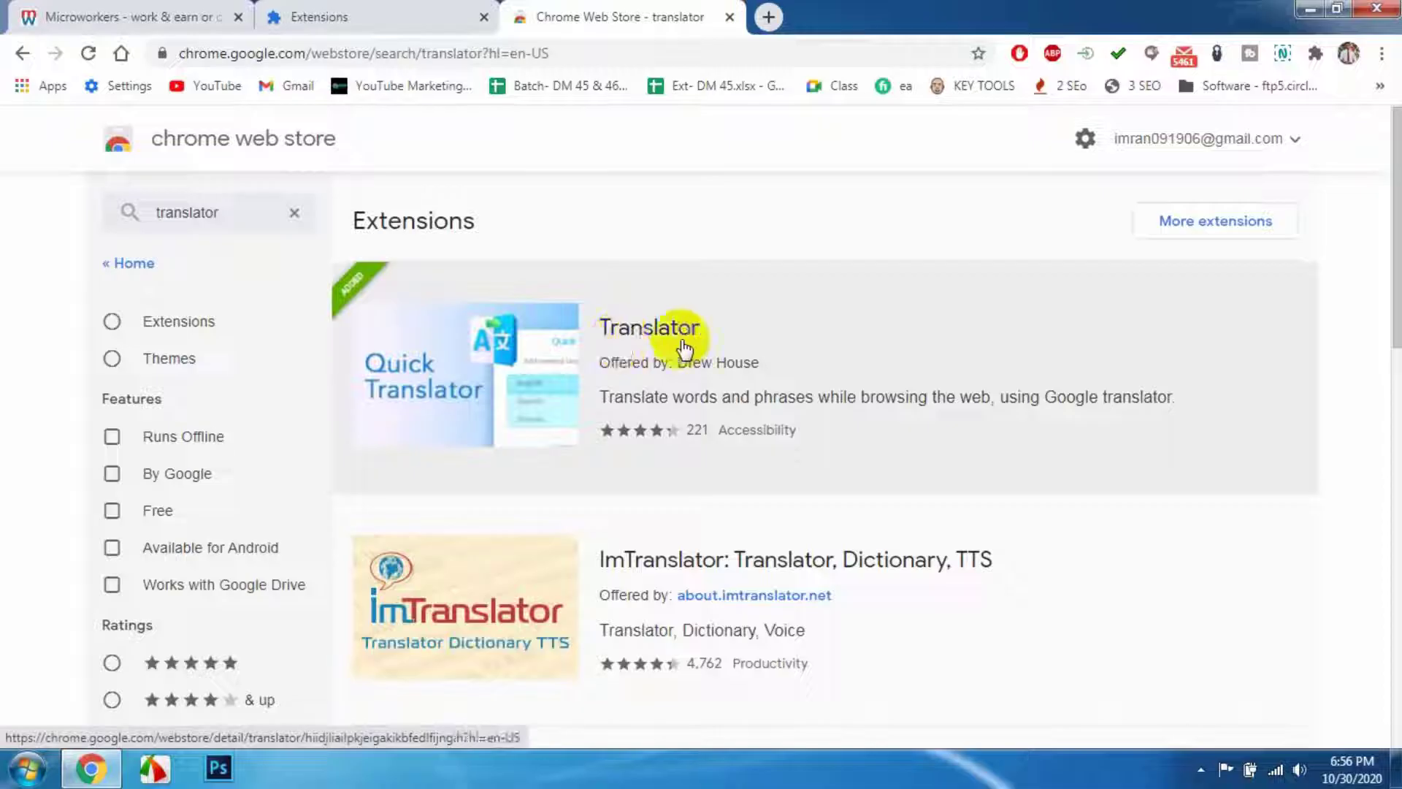
left_click(655, 338)
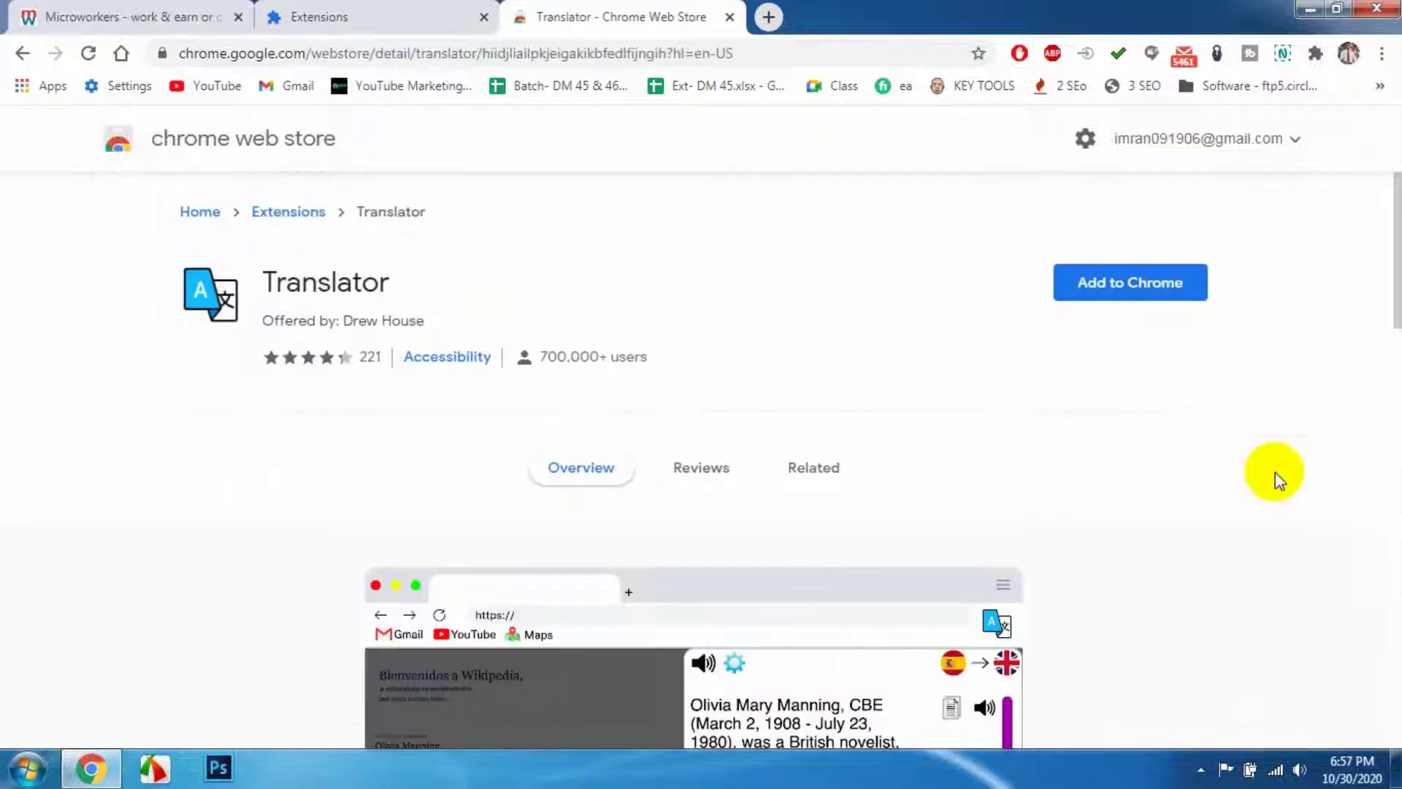
left_click(1096, 302)
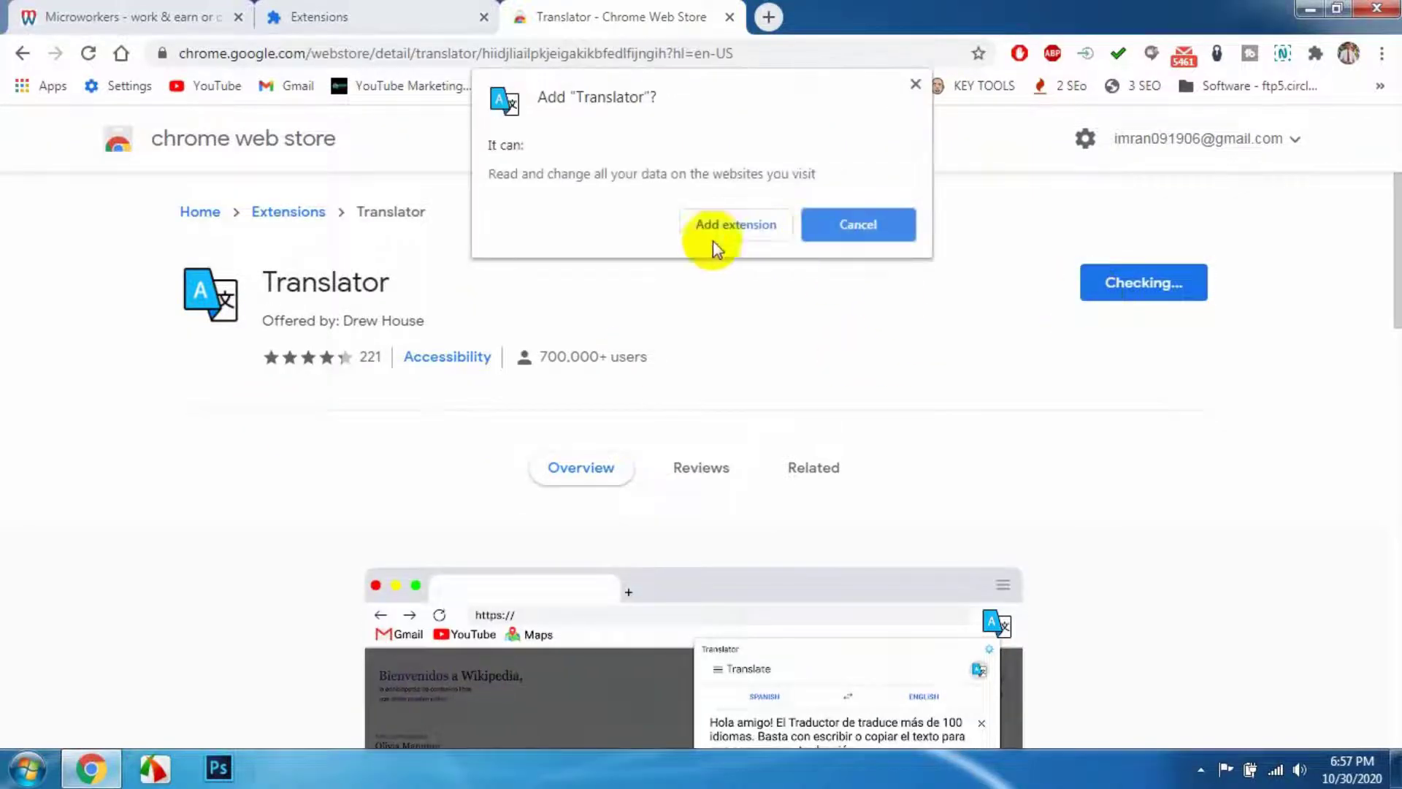
left_click(736, 225)
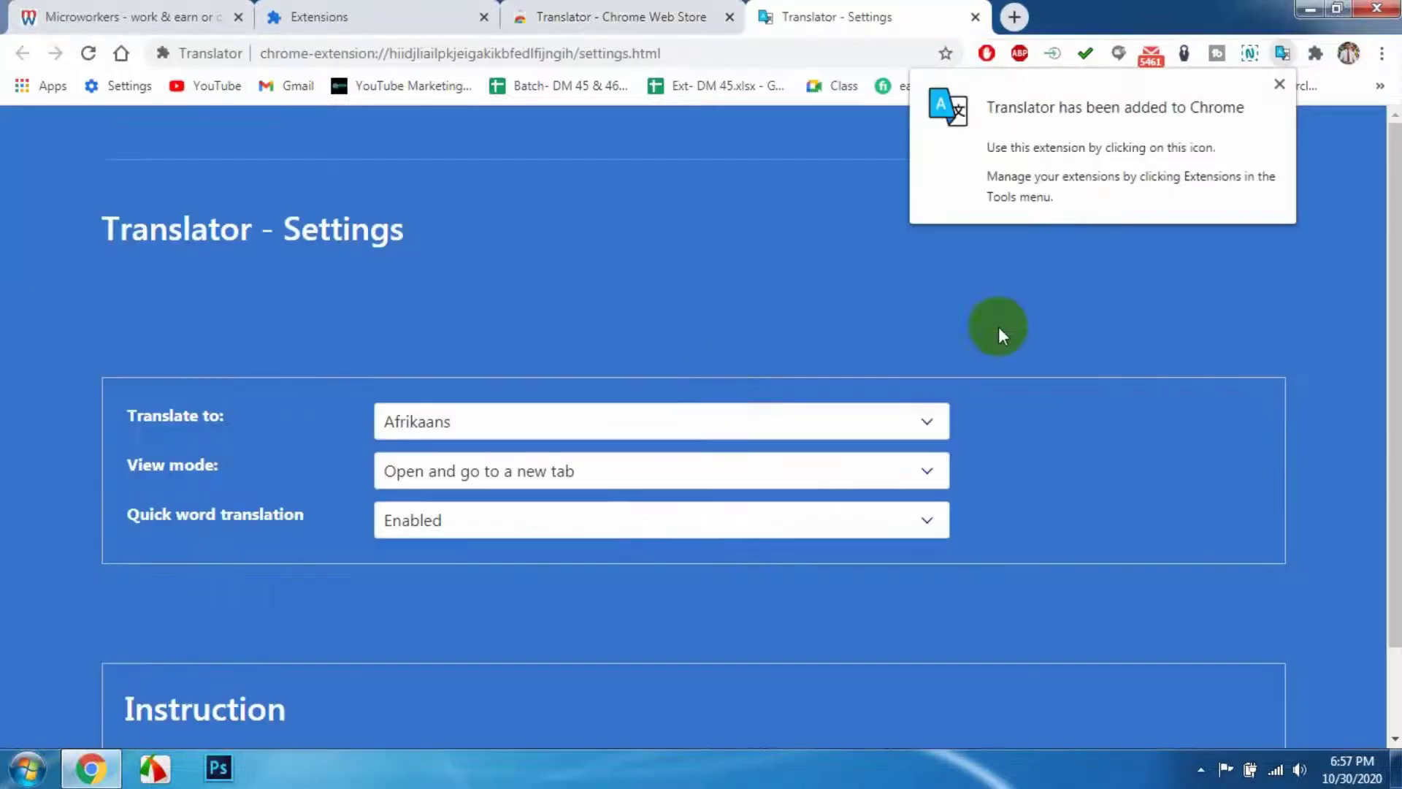
- Set Translator's target language to Bengali and view mode to Open a new tab
left_click(523, 423)
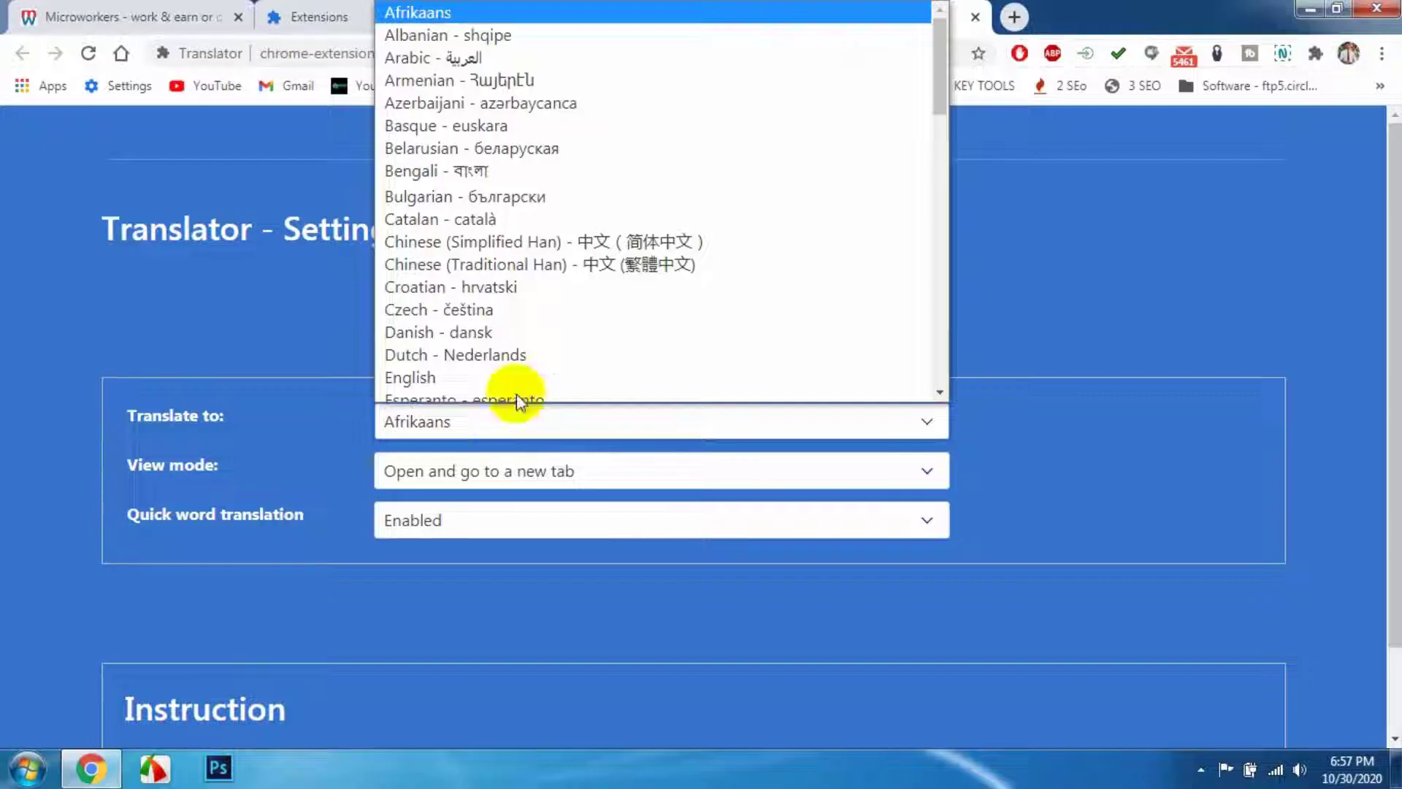
left_click(462, 164)
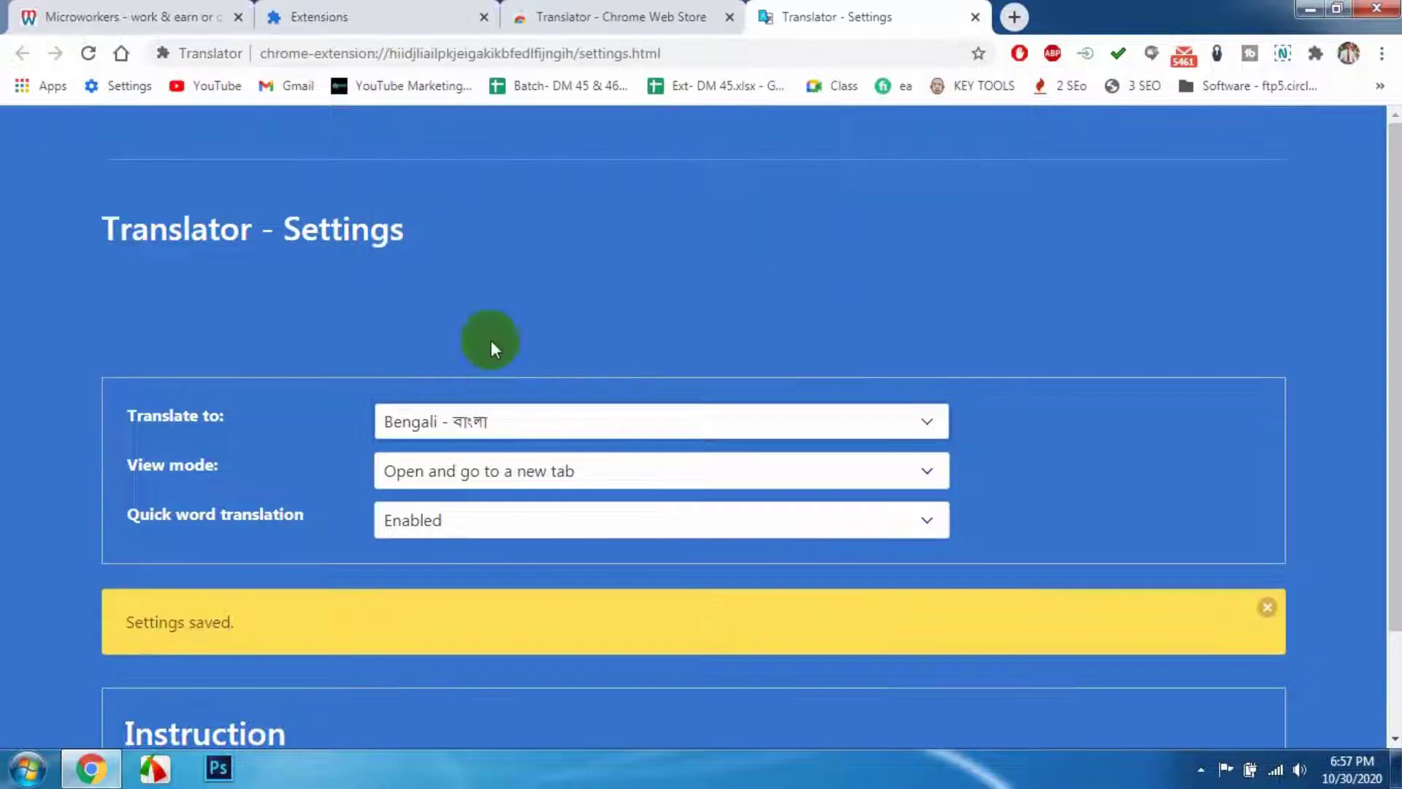
left_click(514, 485)
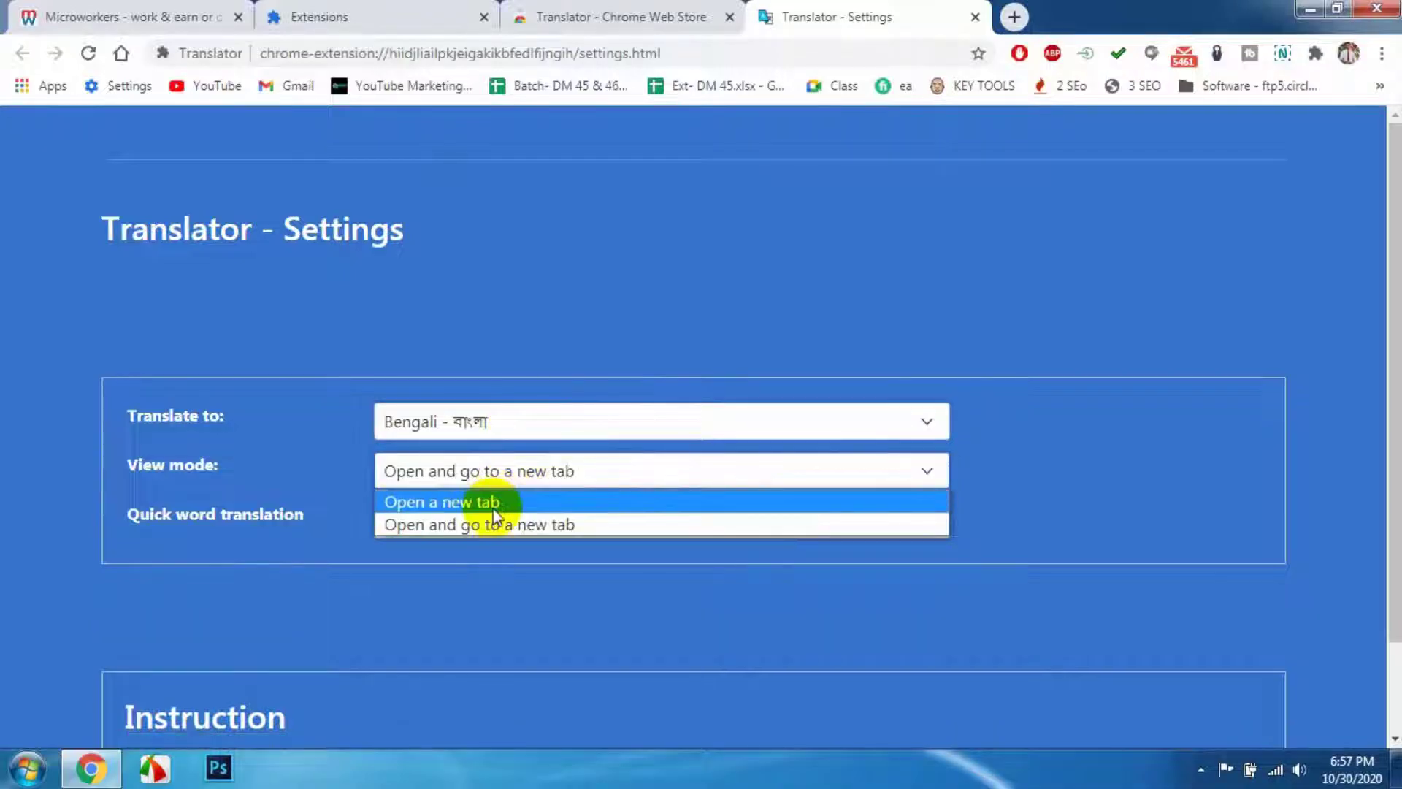
left_click(496, 500)
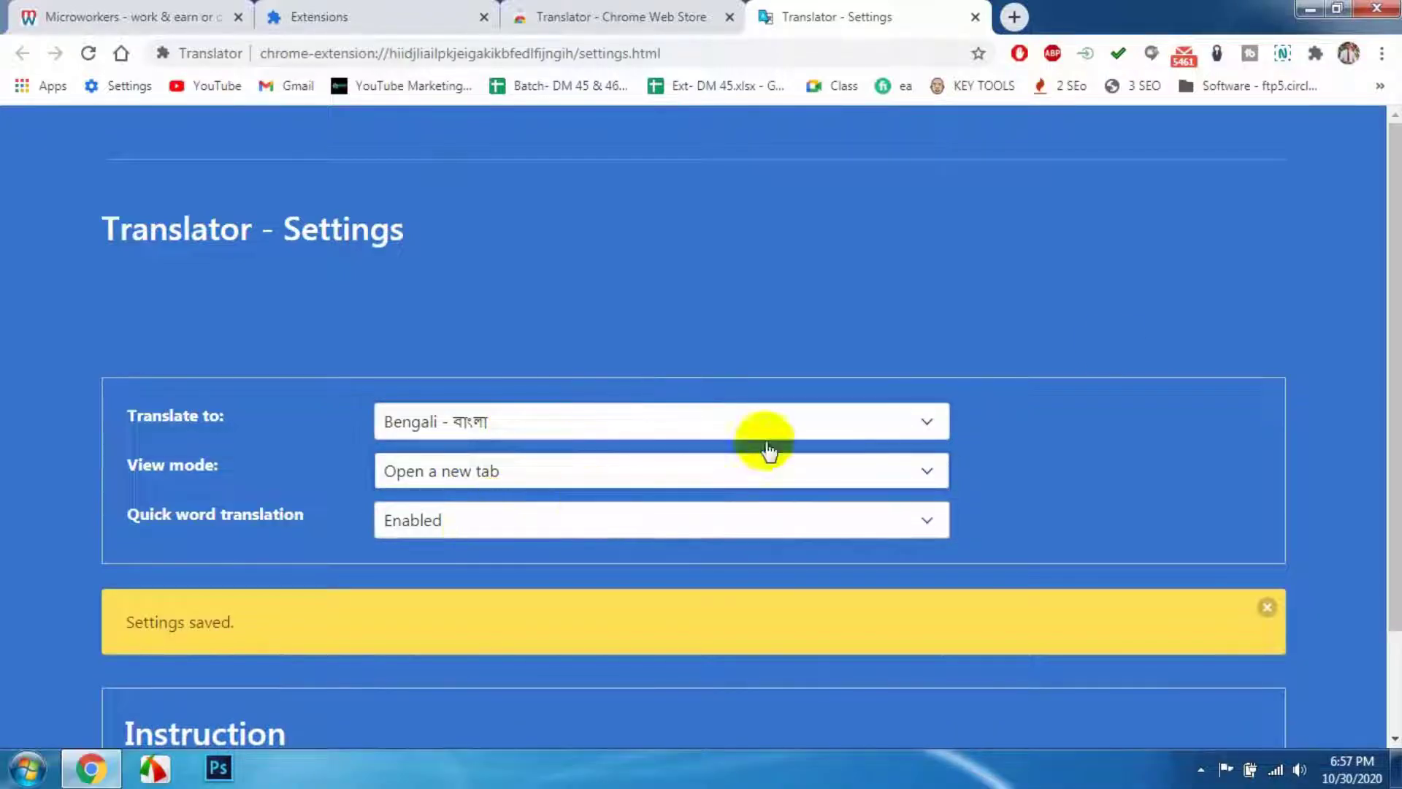
scroll(1169, 373, "down", 3)
scroll(1170, 370, "up", 3)
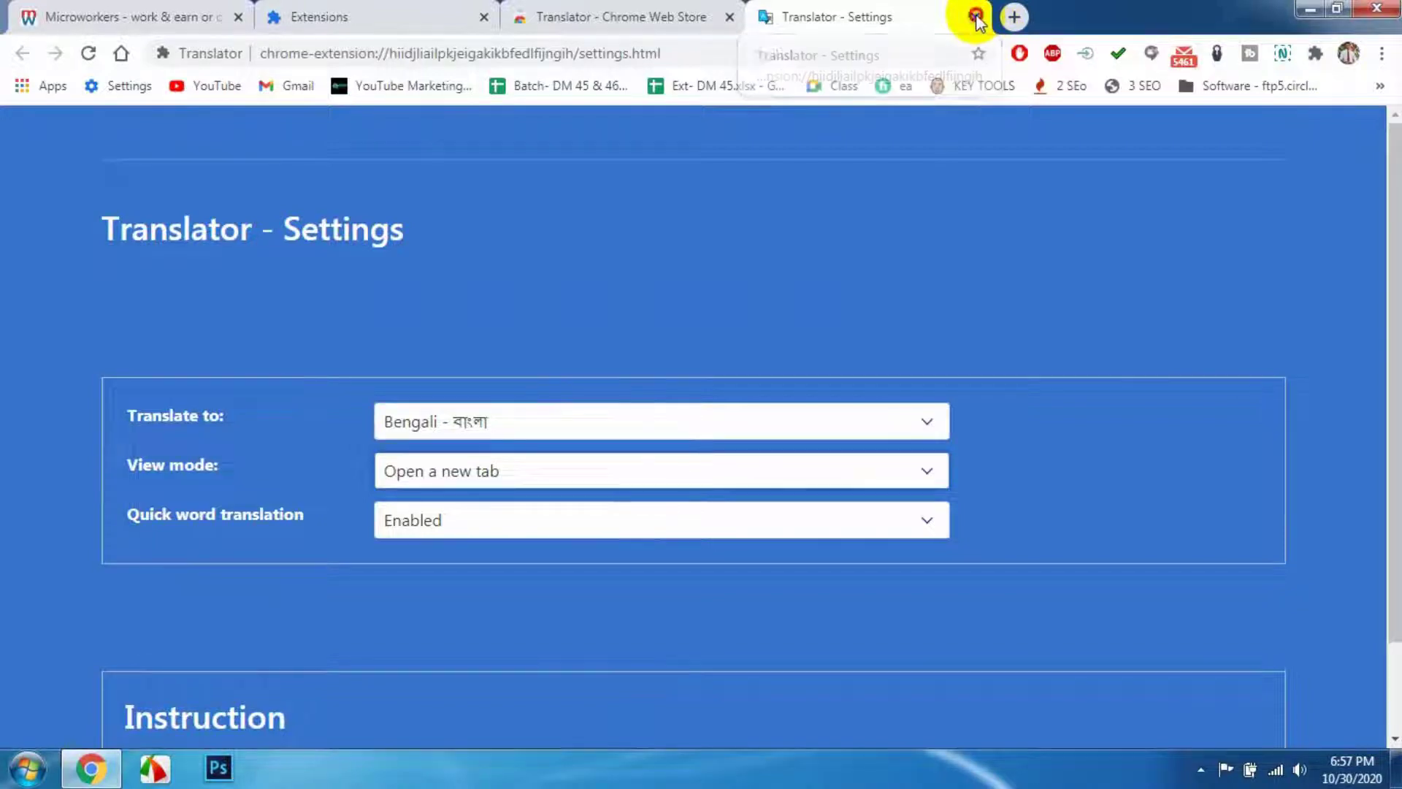
left_click(975, 19)
- Close the Web Store and extensions tabs, then open the TTV-Microworkers Admission Test job
left_click(730, 17)
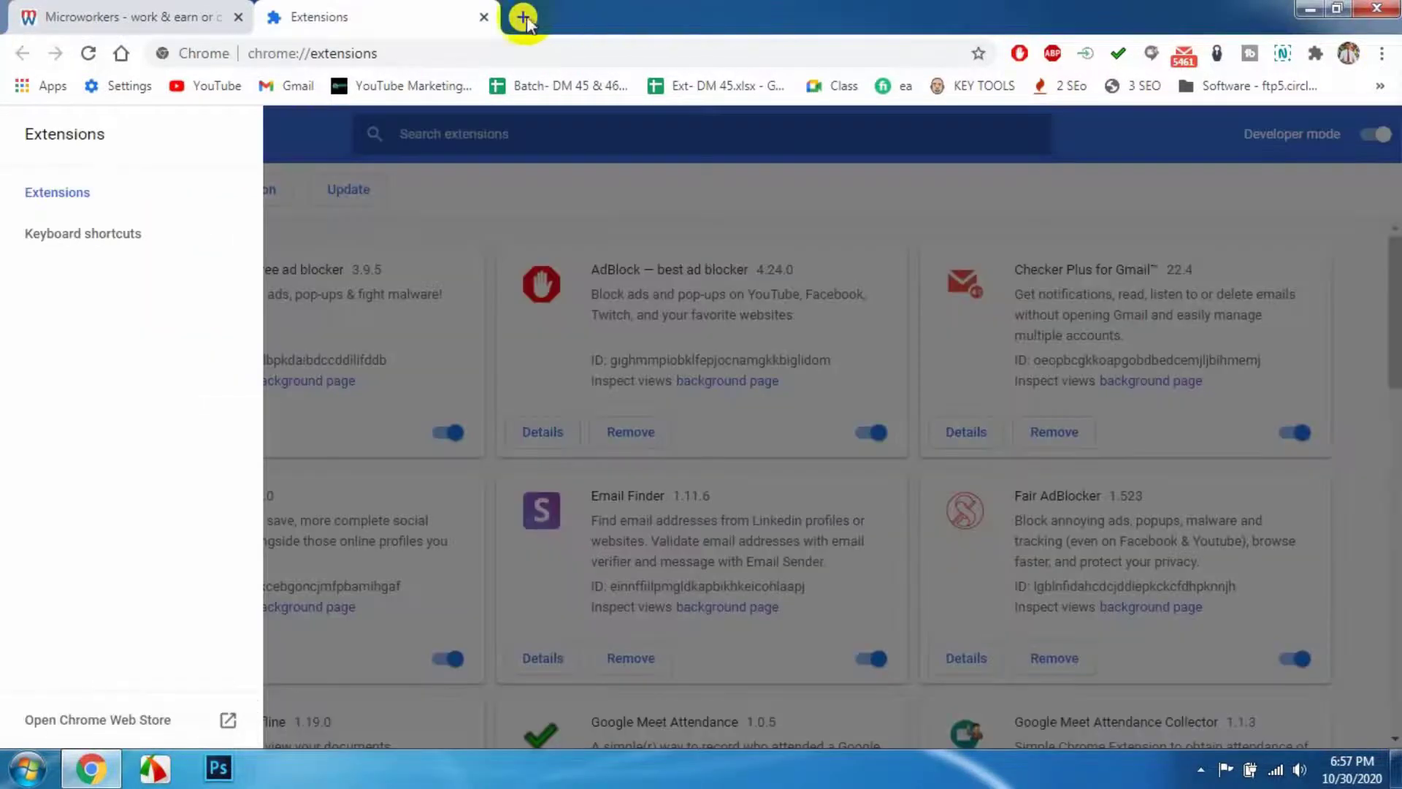
left_click(484, 17)
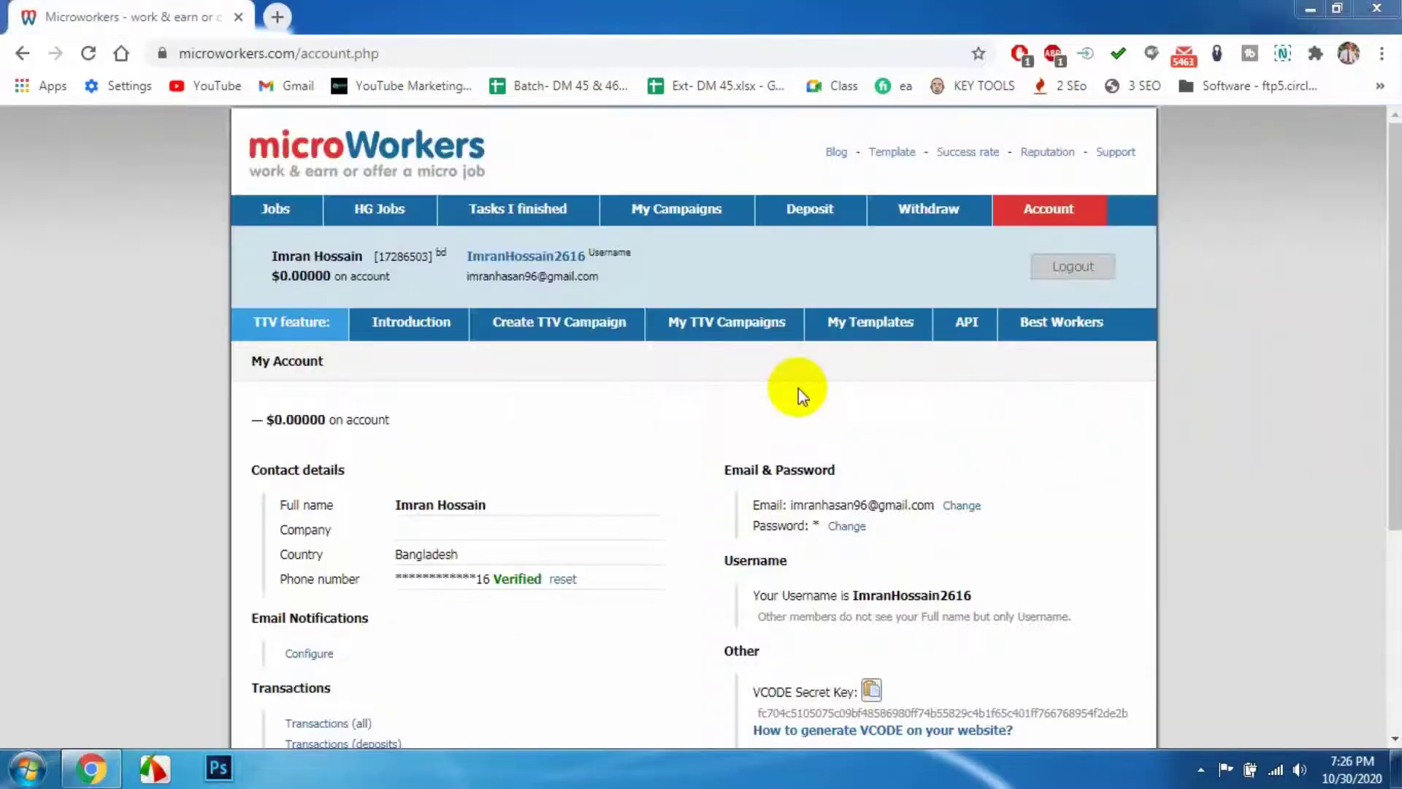
left_click(274, 213)
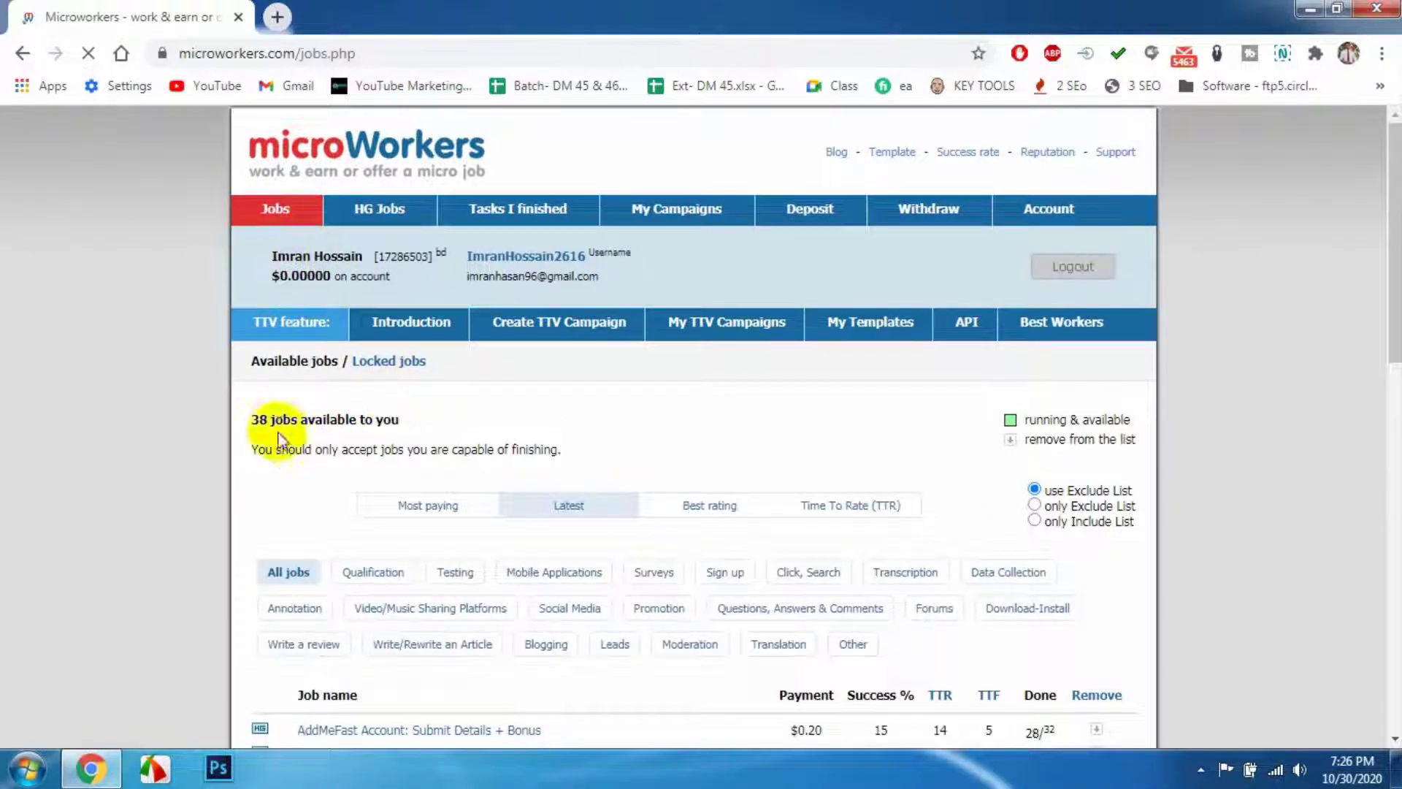
scroll(314, 442, "down", 5)
scroll(442, 441, "down", 8)
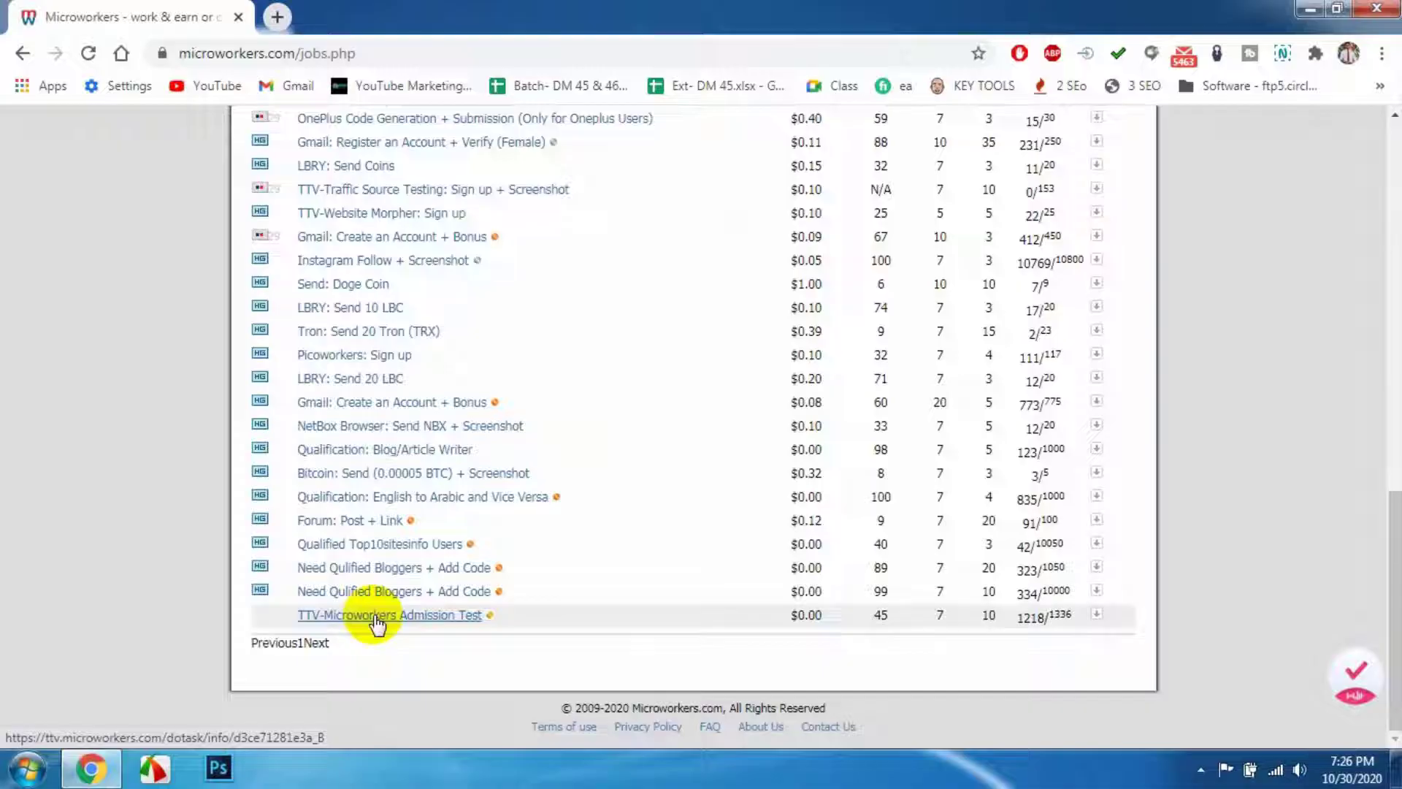
left_click(376, 625)
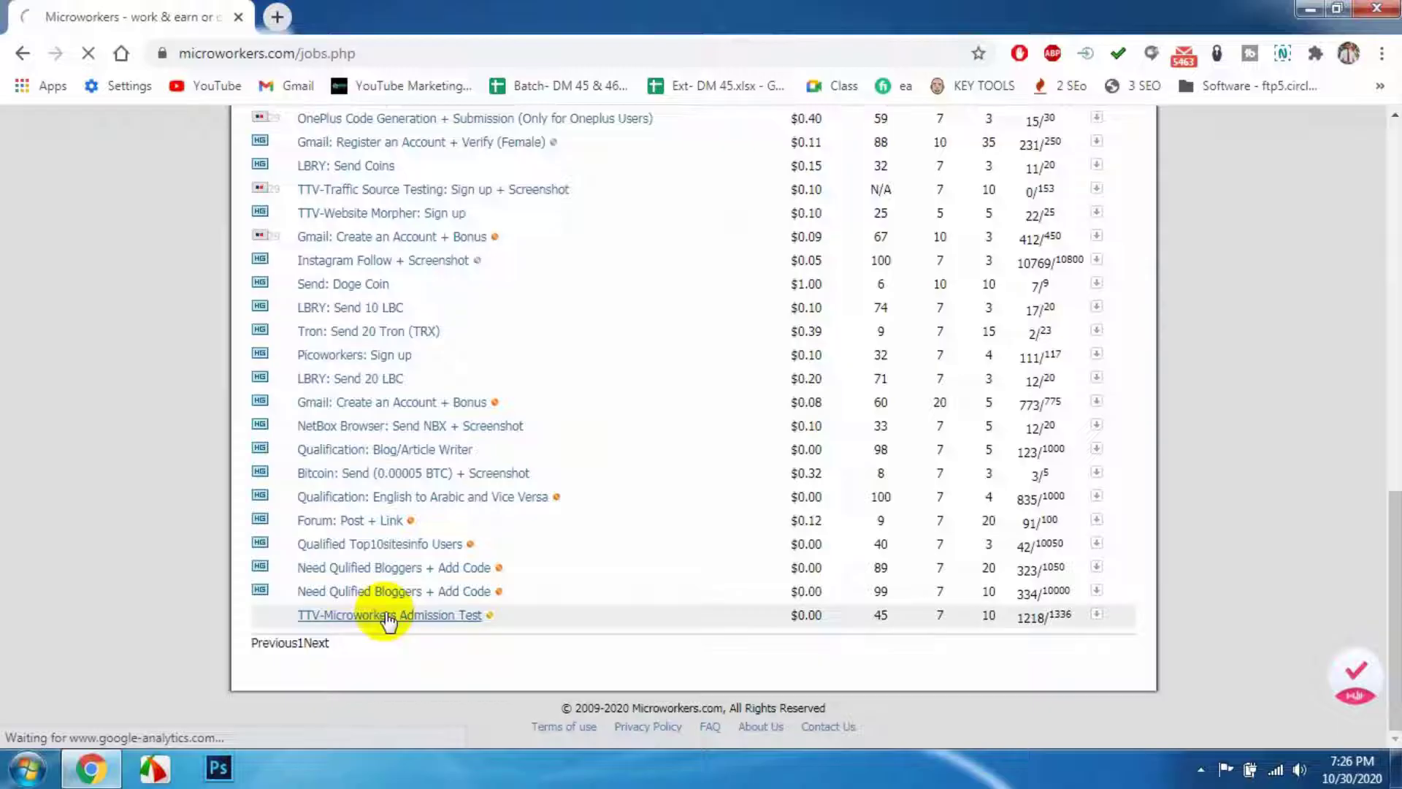
left_click(387, 615)
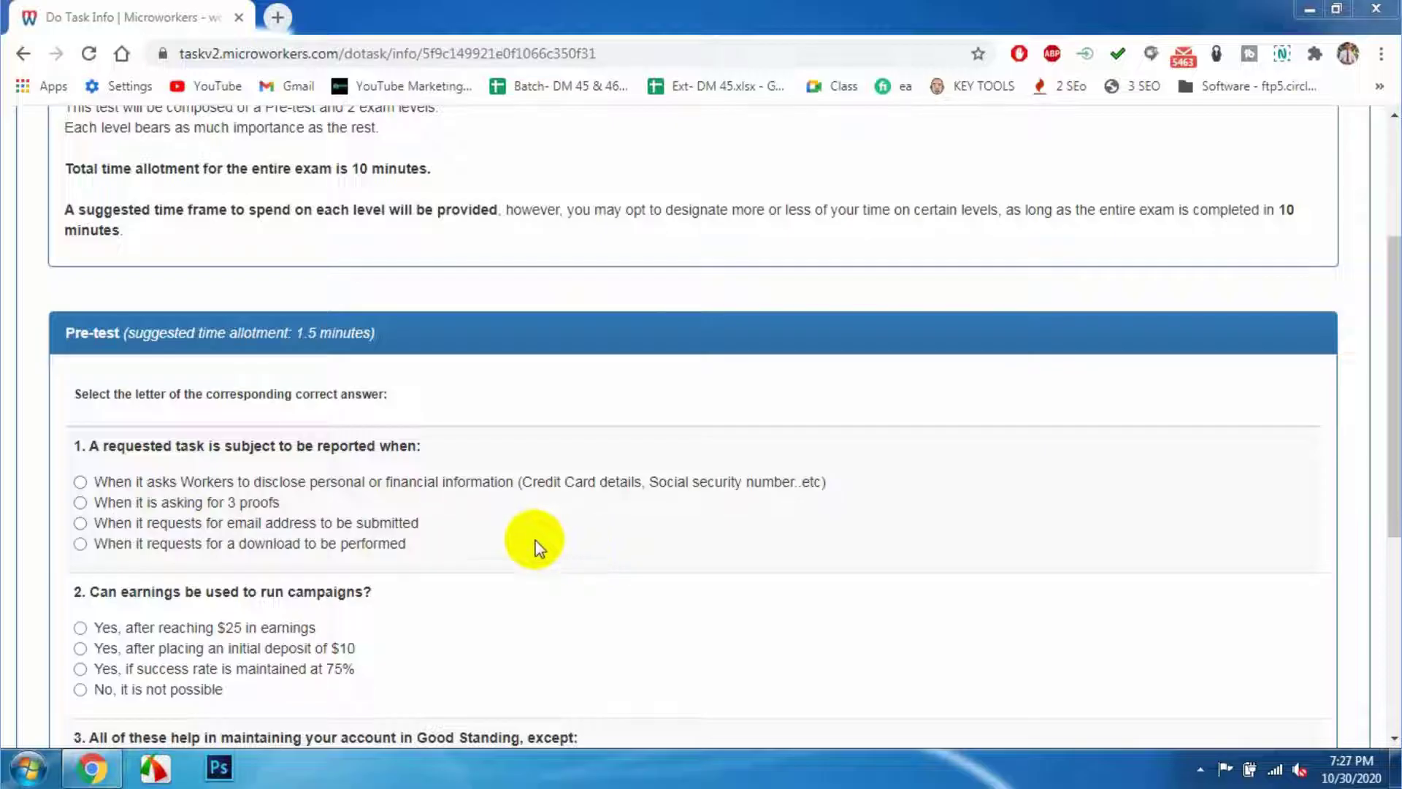
- Answer the pre-test with personal information, 75% success rate and temporary success rate, then continue to Level 1
left_click(80, 482)
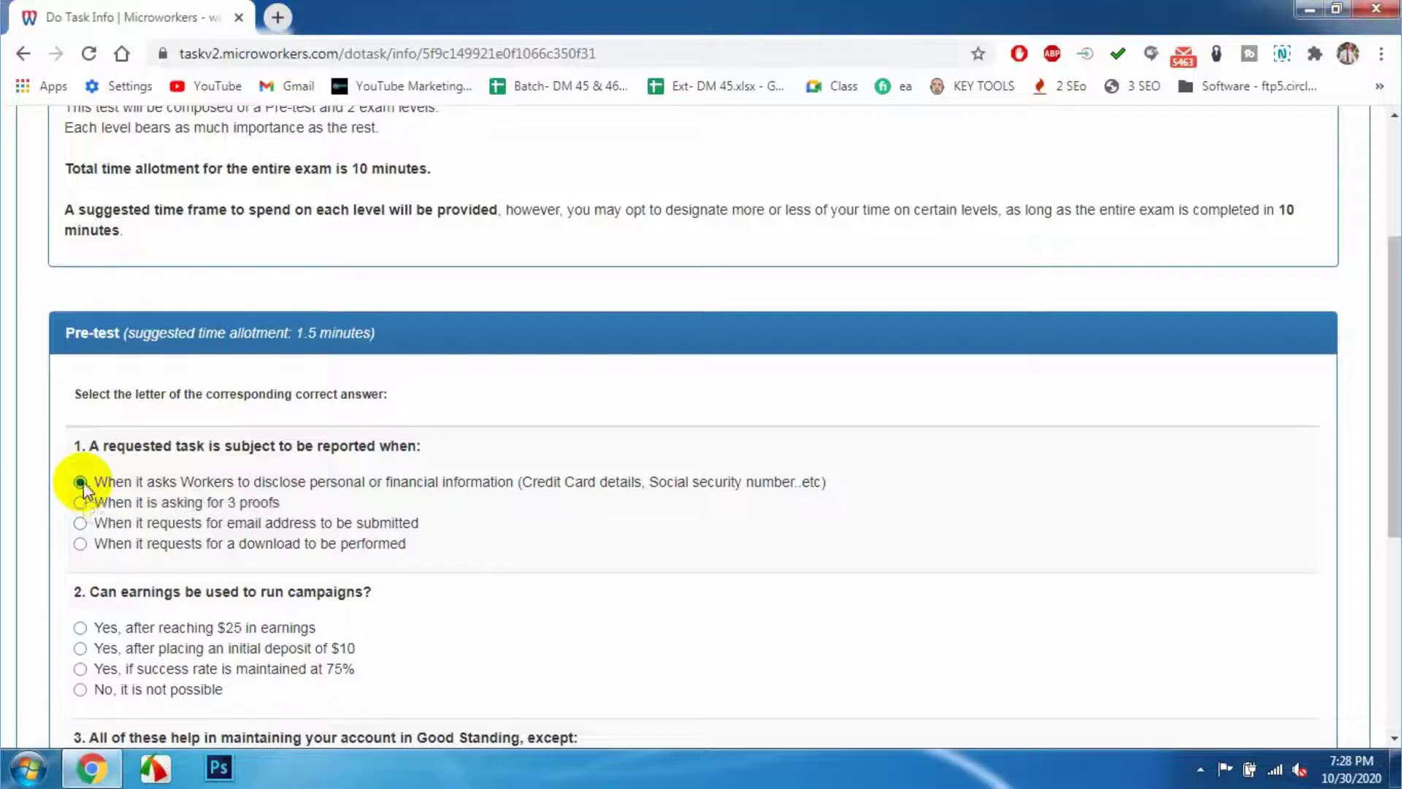
scroll(94, 510, "down", 3)
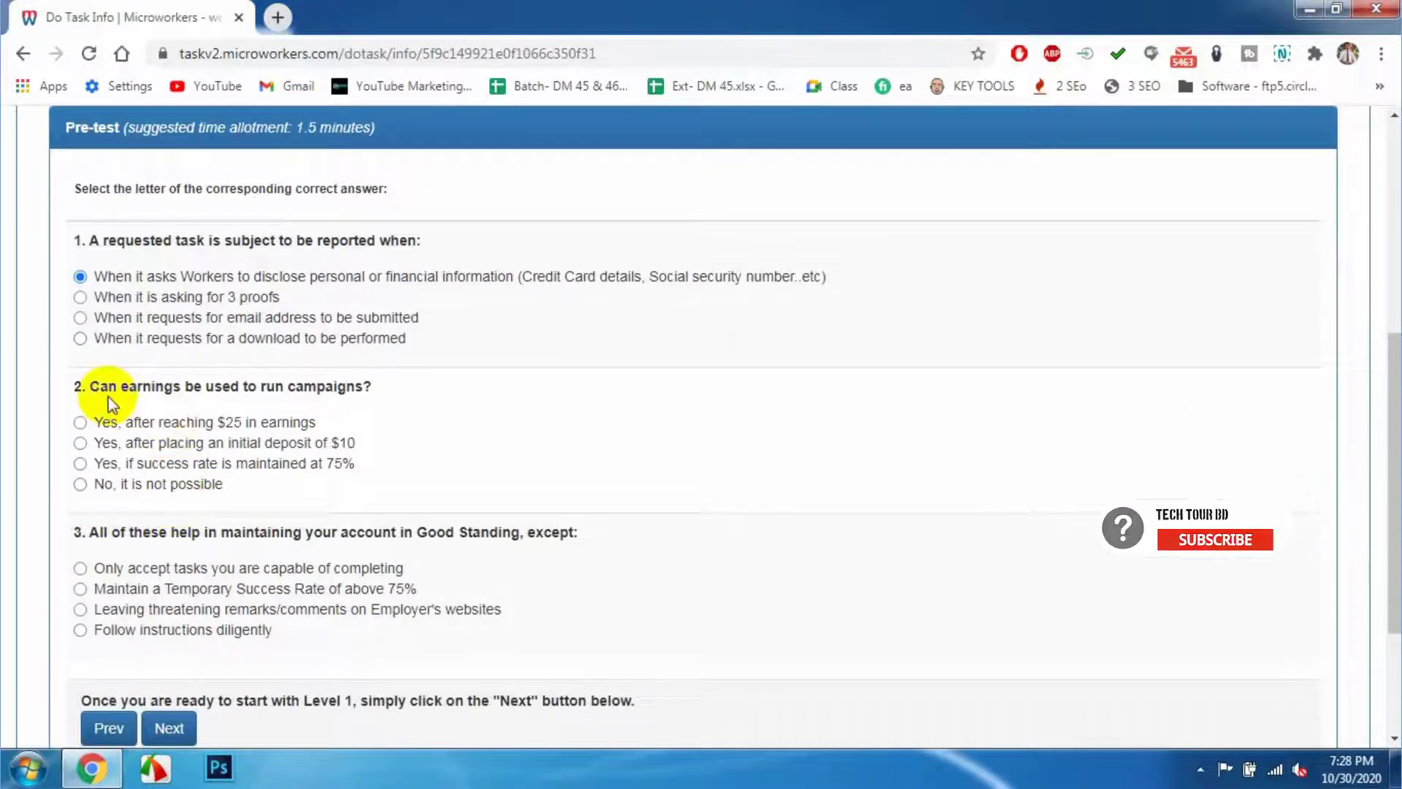
left_click(80, 463)
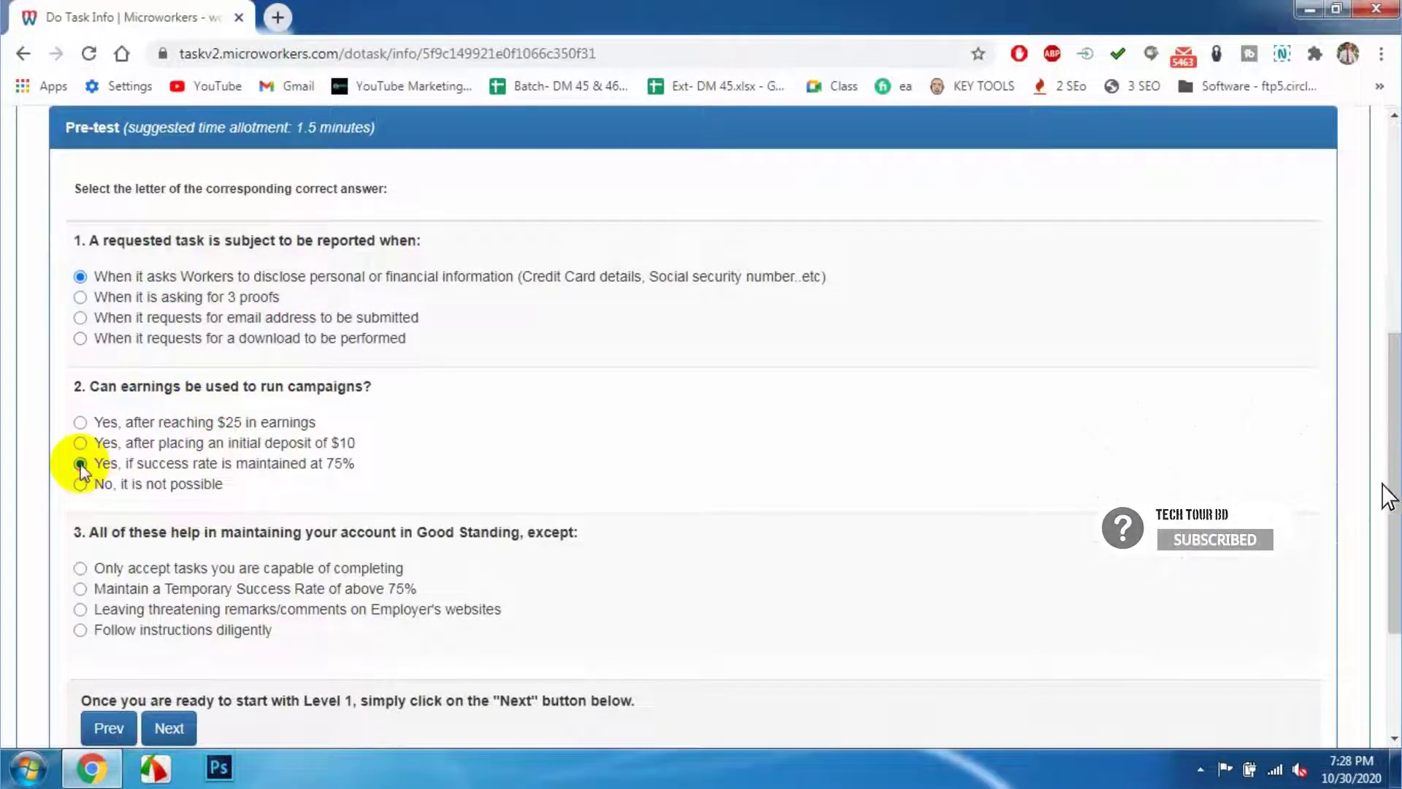
scroll(230, 497, "down", 2)
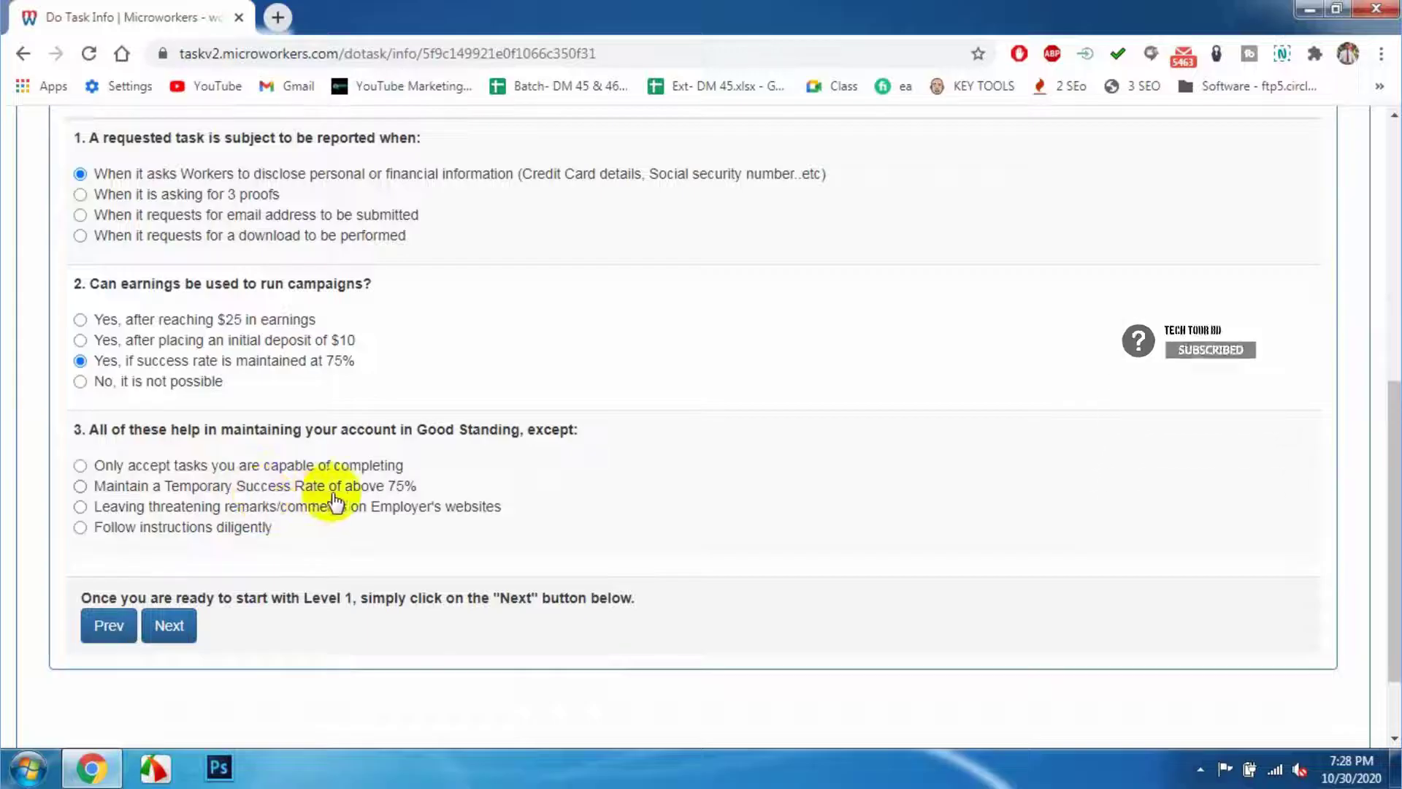
left_click(79, 487)
scroll(334, 573, "down", 2)
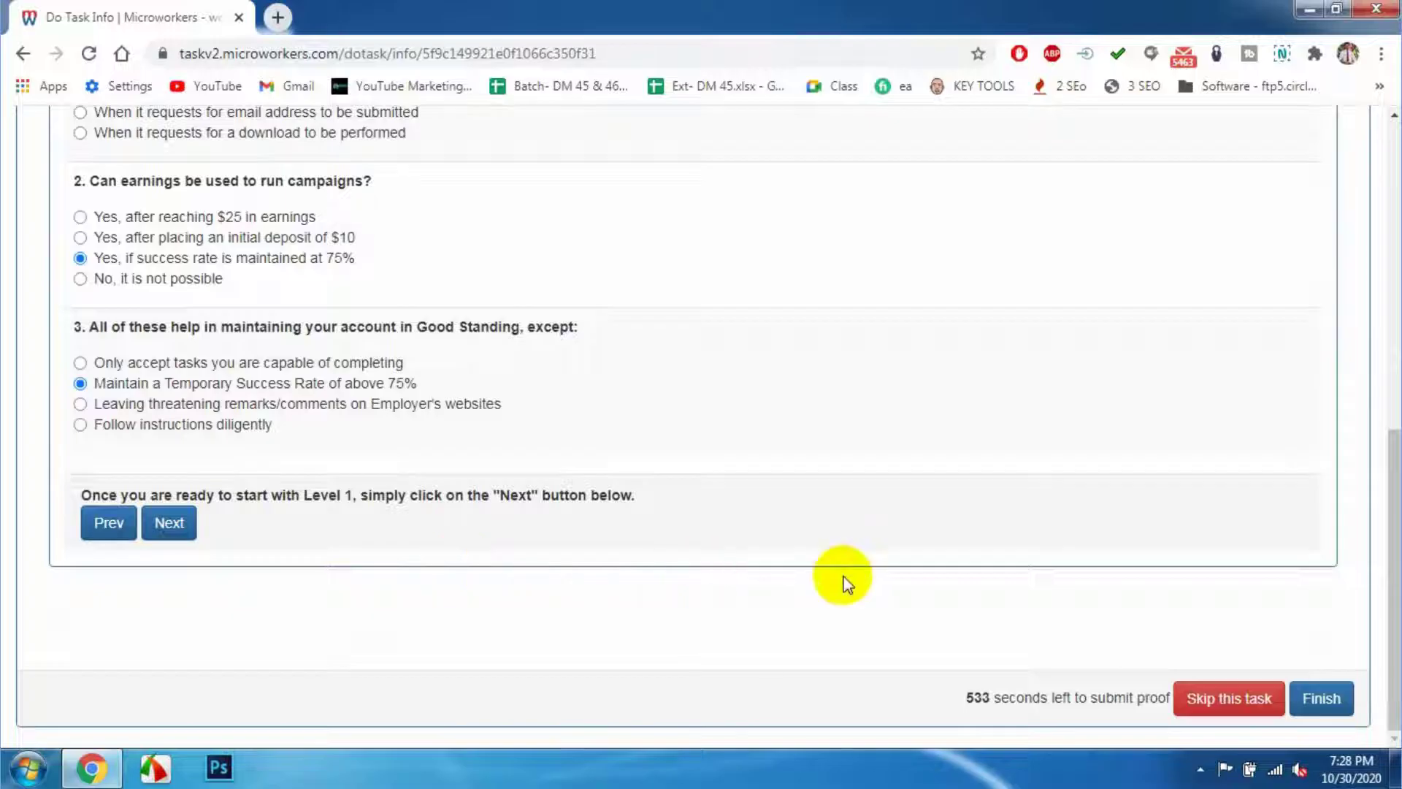
left_click(165, 529)
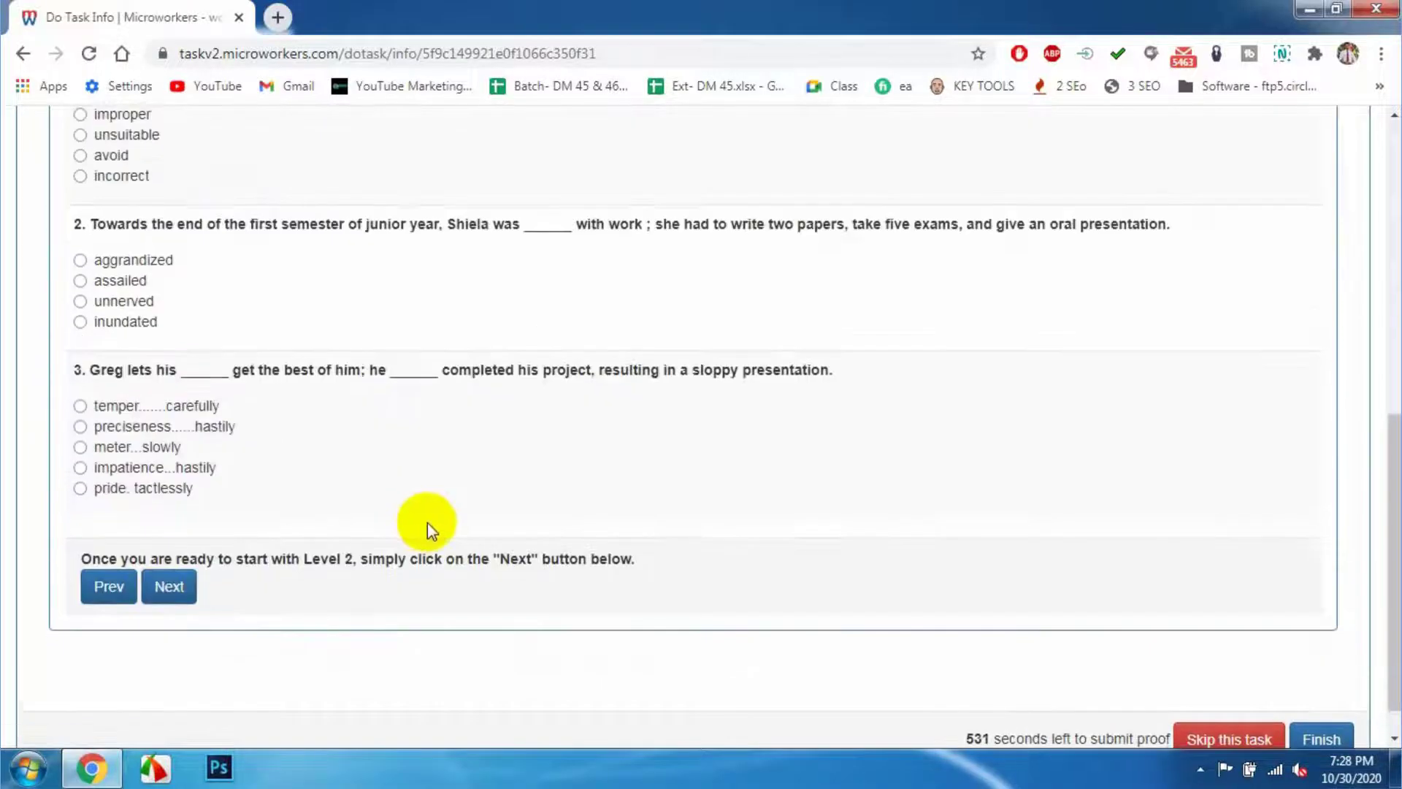
scroll(421, 544, "up", 2)
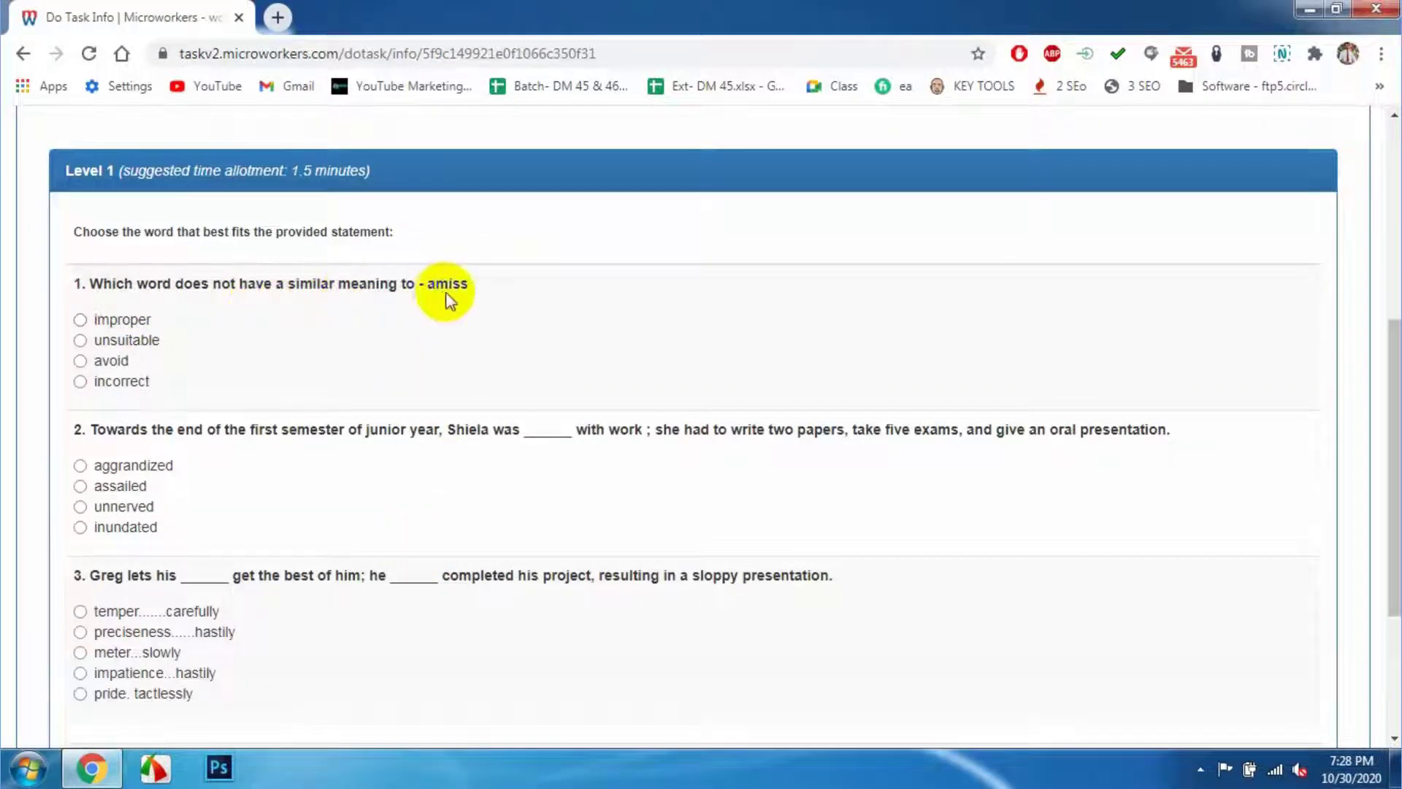
- Translate 'amiss' and 'improper' into Bengali for question 1
left_click_drag(430, 283, 453, 283)
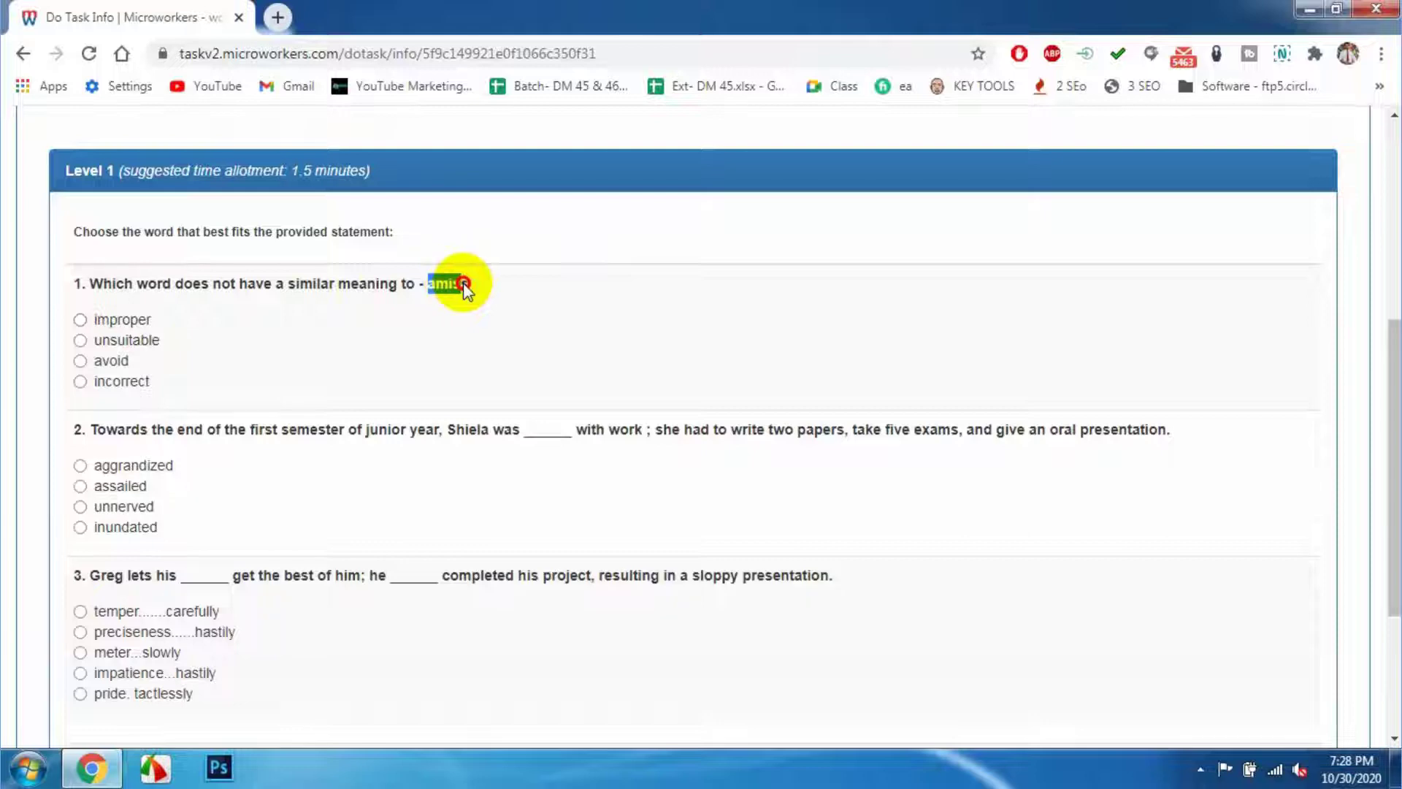
left_click(451, 319)
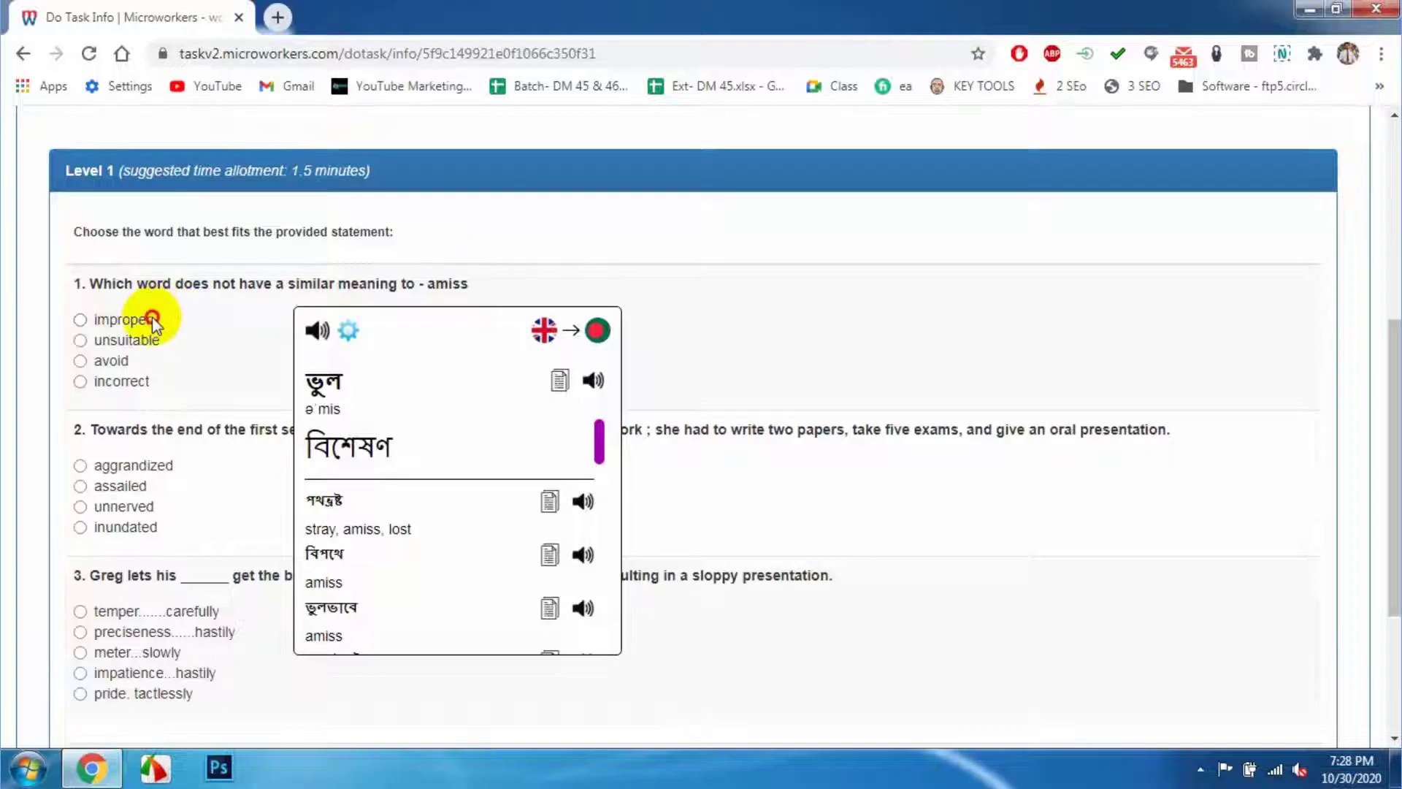
left_click_drag(152, 317, 91, 320)
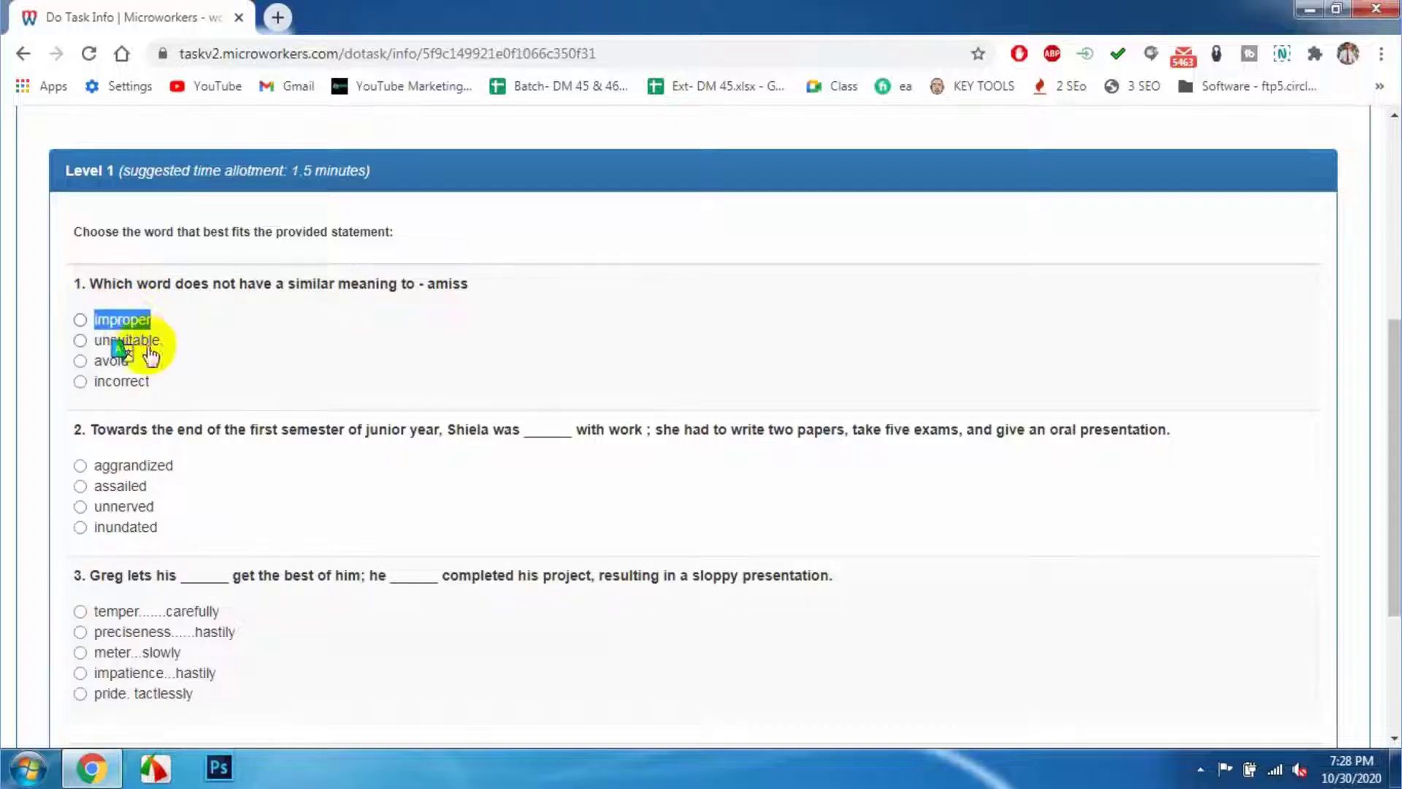
left_click(121, 351)
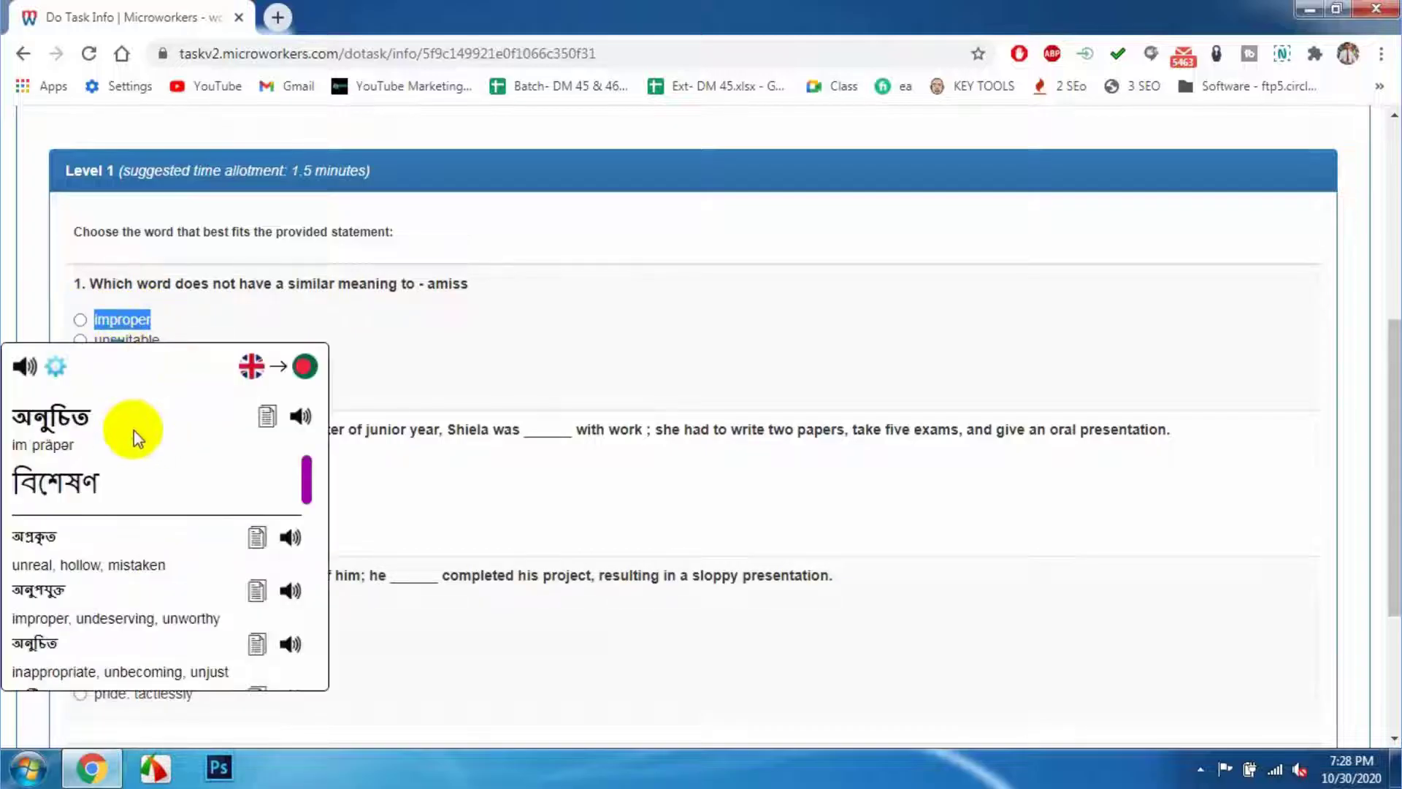
left_click(185, 318)
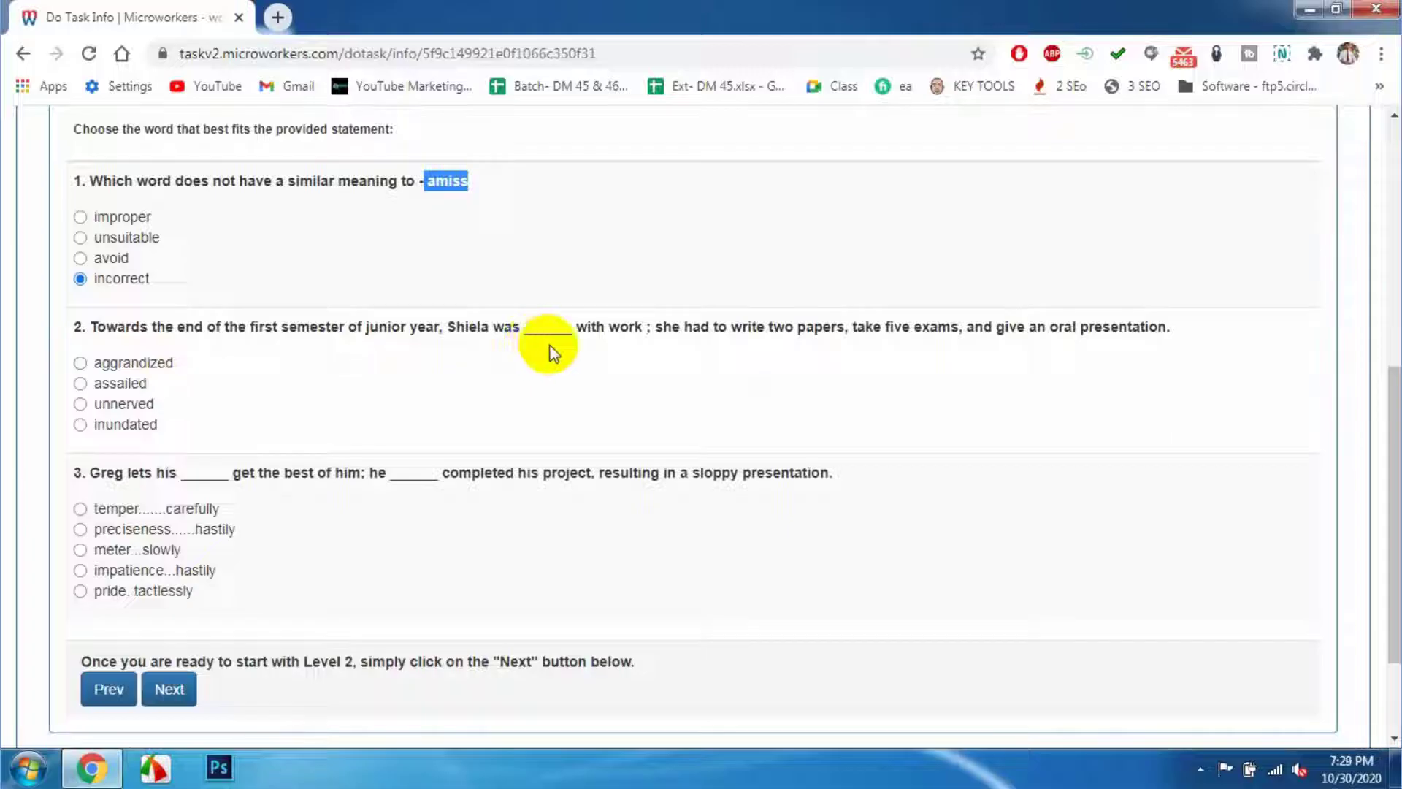
- Translate the question 2 options and choose 'aggrandized'
double_click(133, 363)
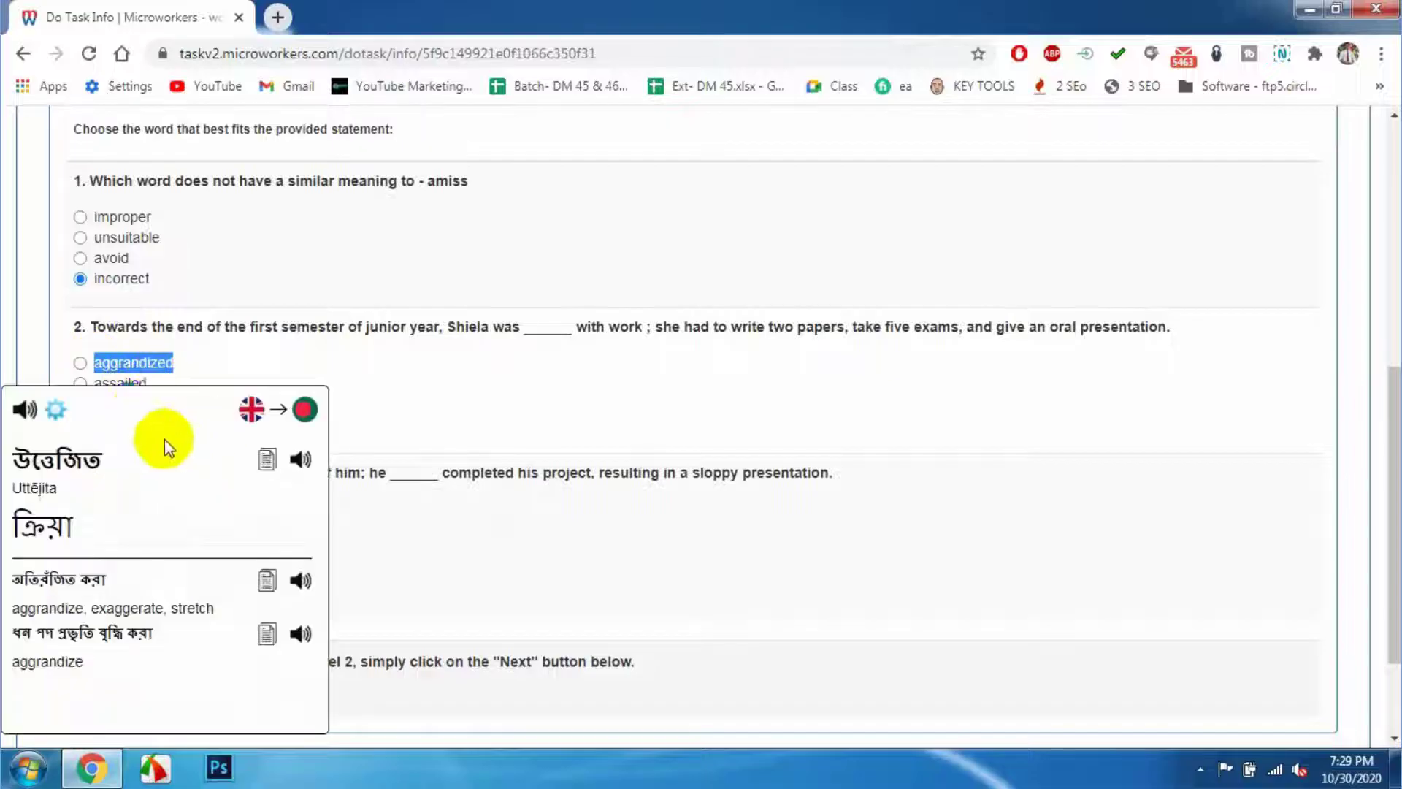
left_click(146, 397)
double_click(120, 384)
left_click(149, 409)
double_click(120, 405)
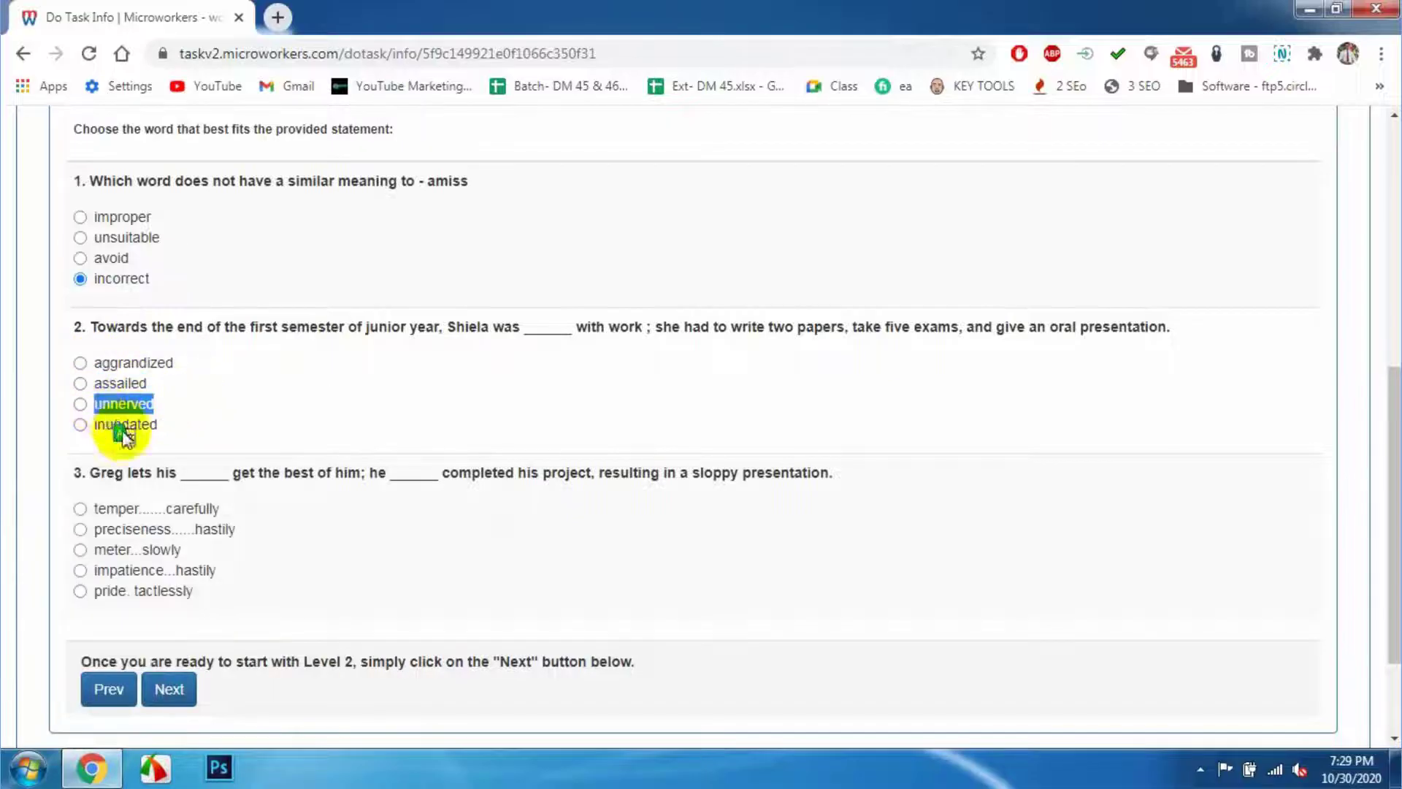
left_click(192, 408)
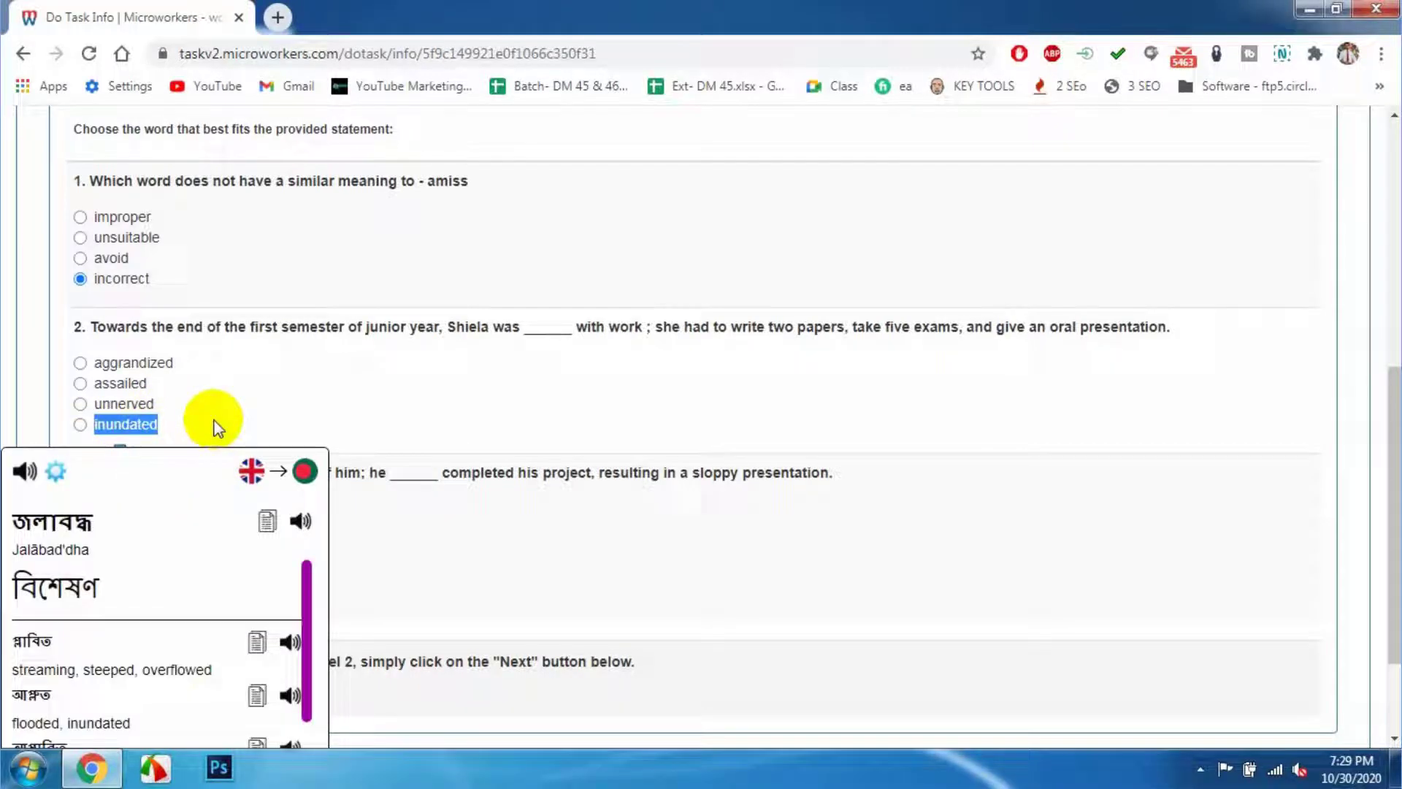
left_click(149, 365)
double_click(132, 363)
left_click(80, 363)
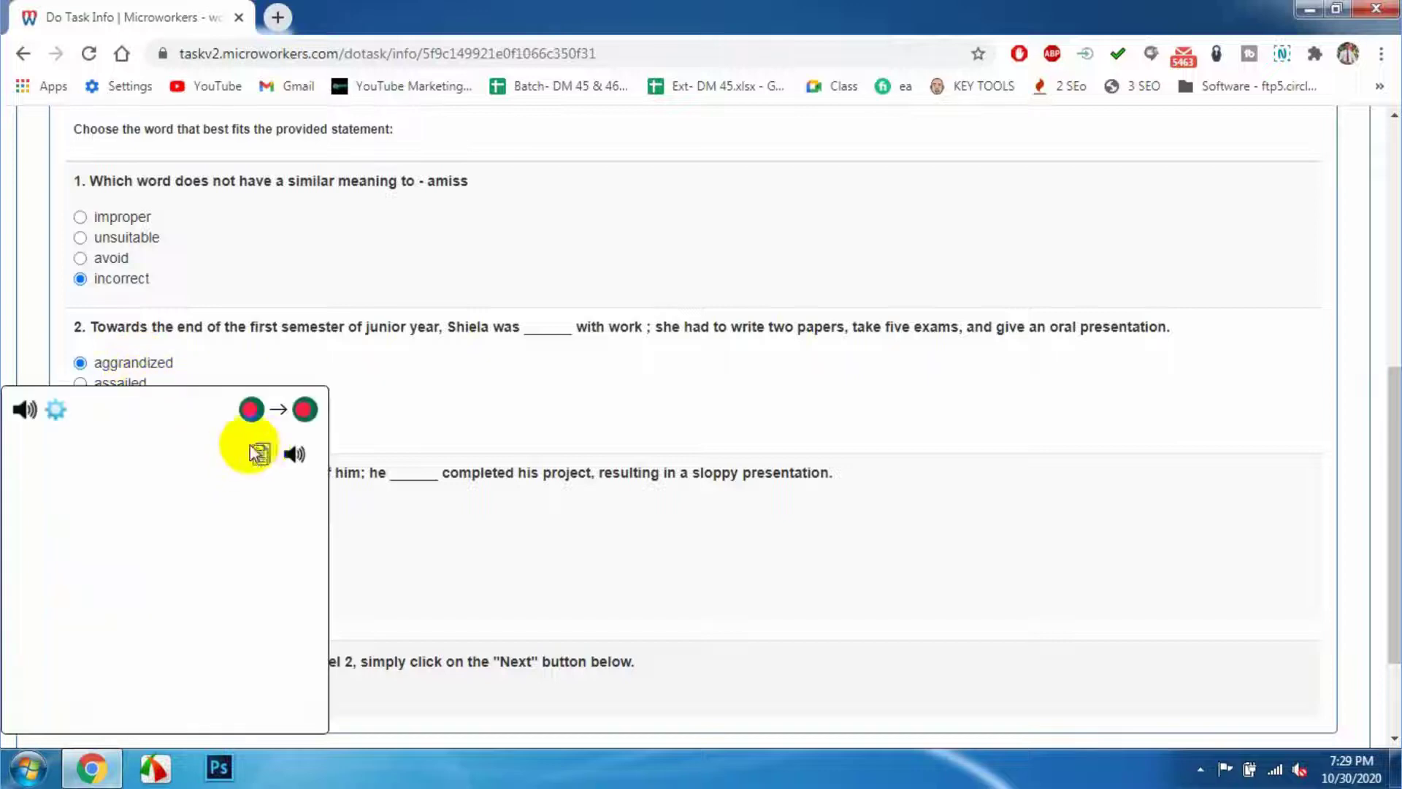
- Translate 'temper', 'preciseness' and 'tactlessly', and choose 'pride. tactlessly' for question 3
scroll(351, 325, "down", 1)
left_click(366, 320)
left_click_drag(140, 407, 94, 409)
left_click(116, 429)
left_click(216, 407)
left_click_drag(219, 407, 194, 432)
double_click(146, 429)
scroll(263, 517, "up", 1)
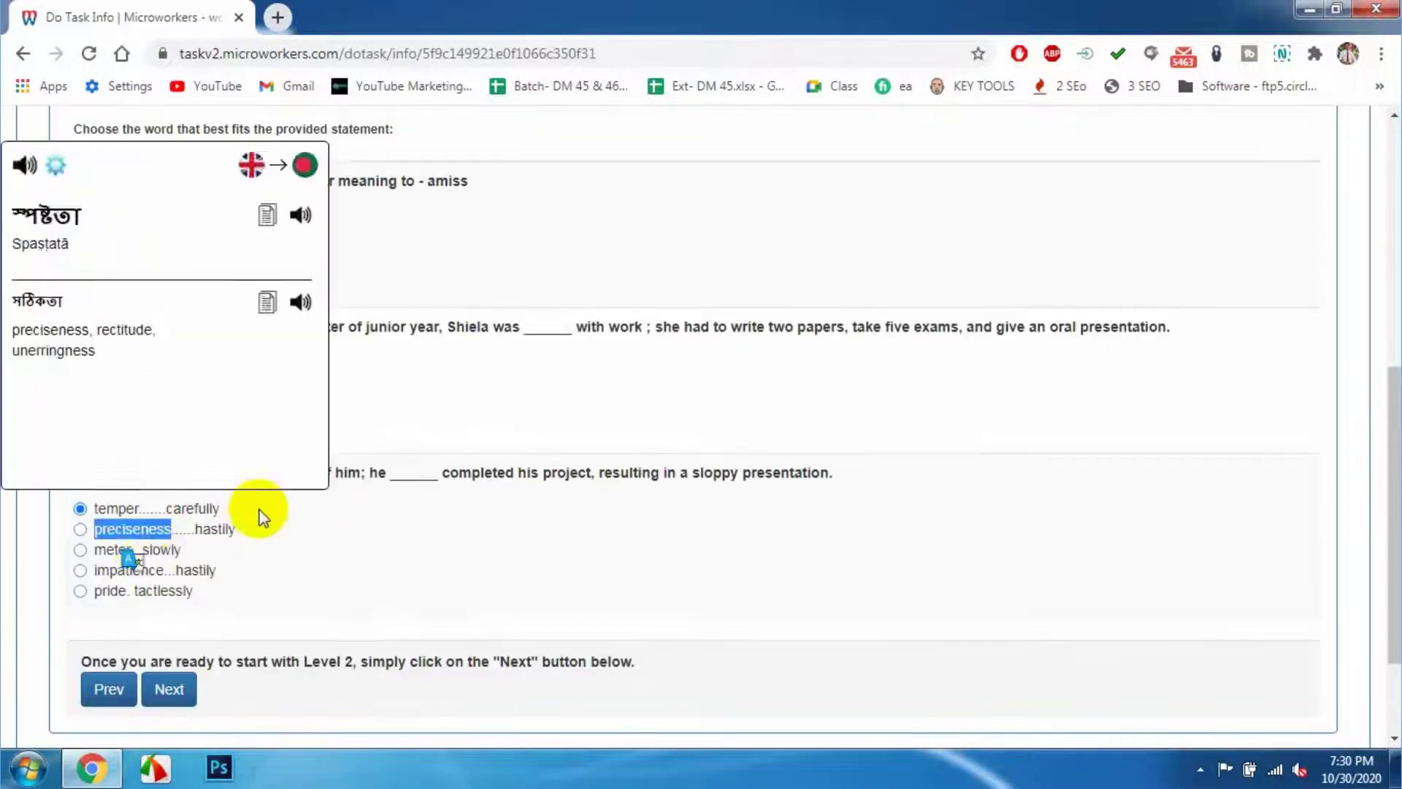
left_click(262, 517)
double_click(164, 590)
left_click(194, 616)
left_click(80, 590)
scroll(1121, 730, "down", 1)
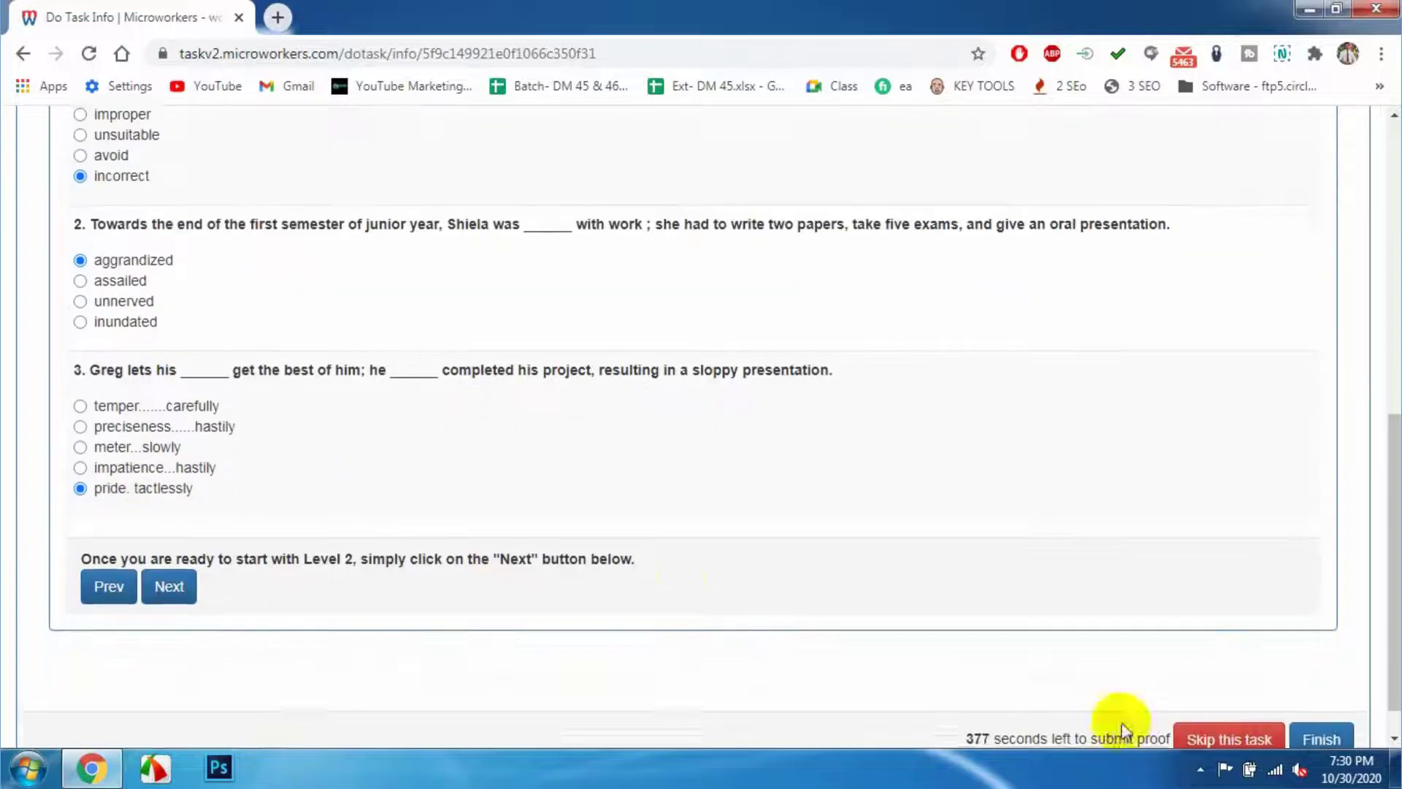
- On Level 2, choose 'Either could be used here' and finish the test
left_click(168, 587)
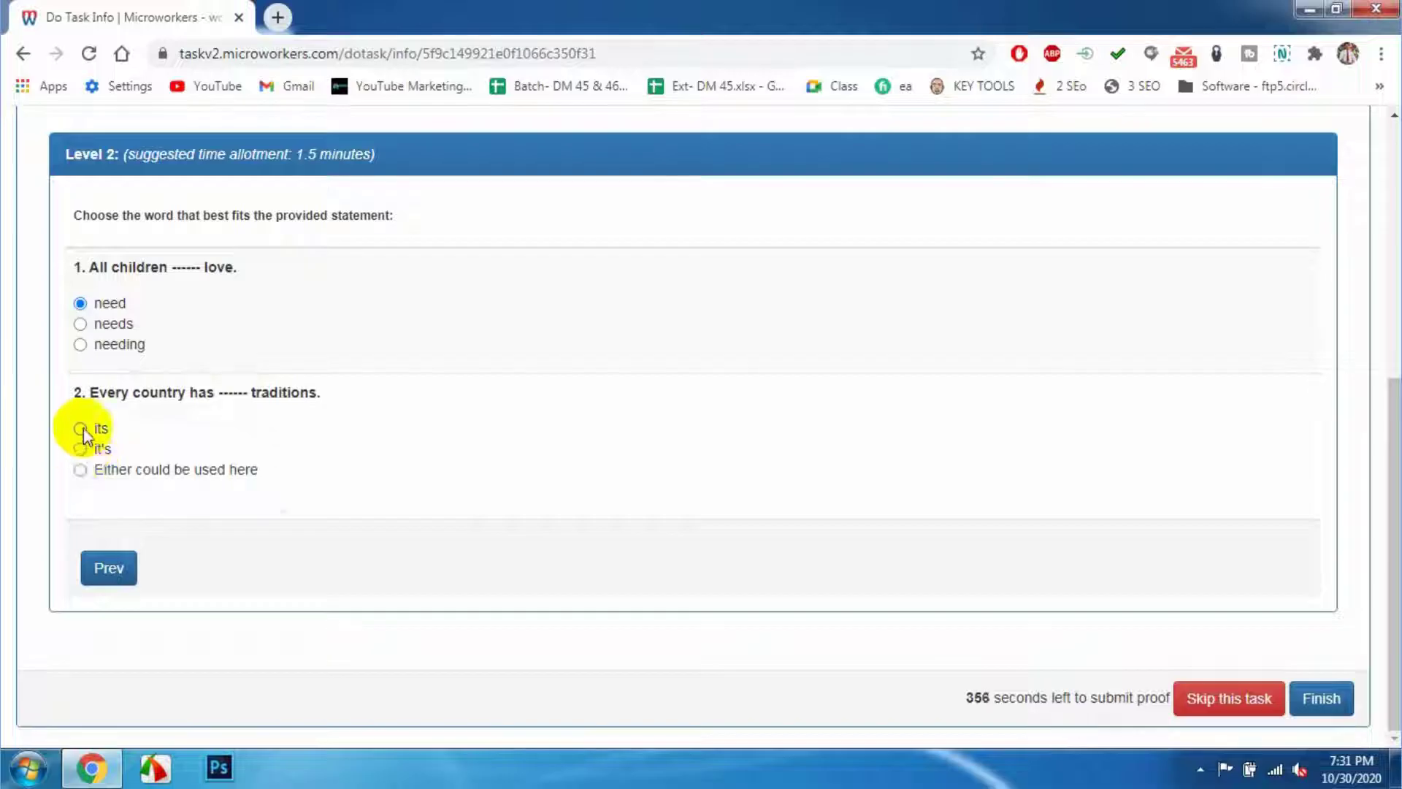
left_click(81, 470)
left_click(1307, 695)
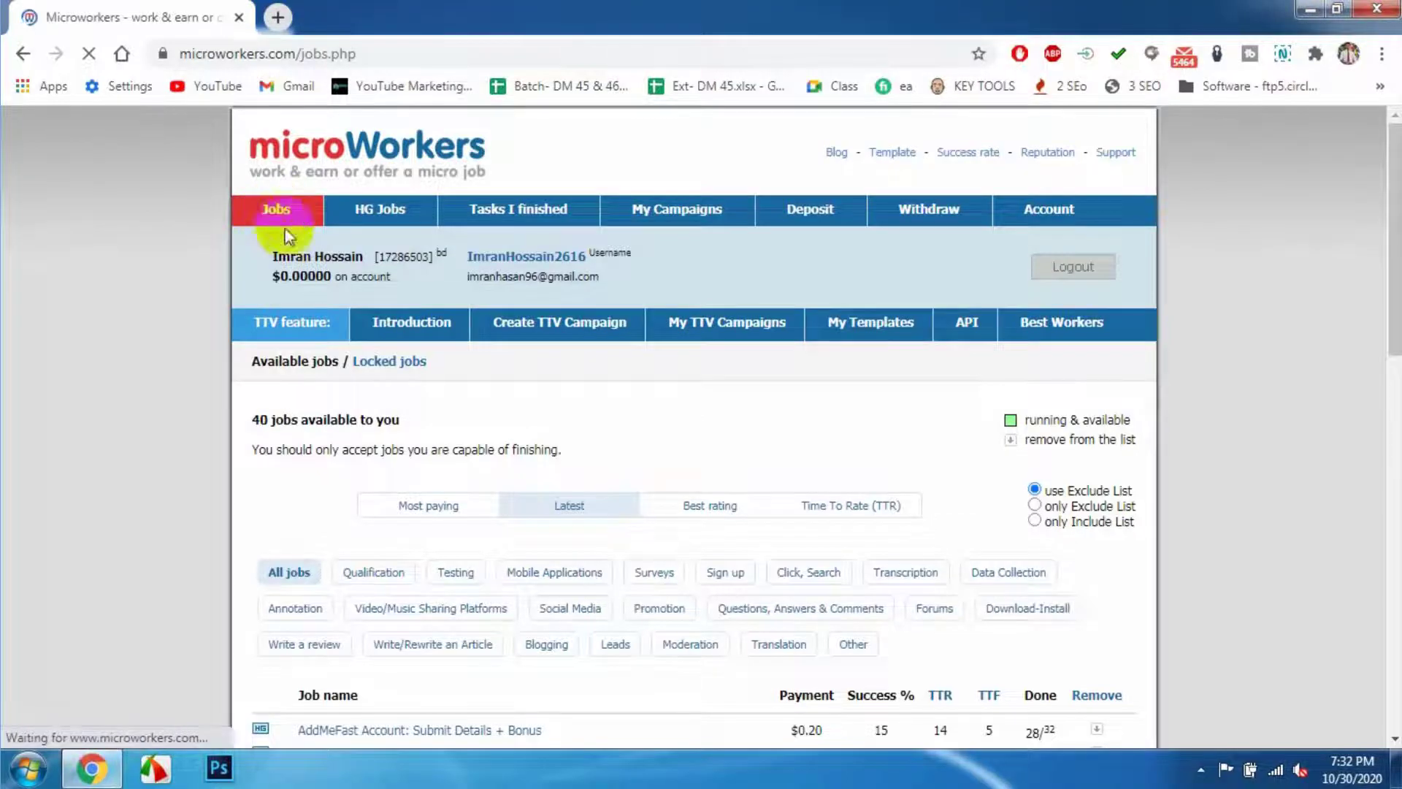
- Open the TTV-MW: English Proficiency Test job, showing 262/613 work done and its task instructions
scroll(540, 409, "down", 5)
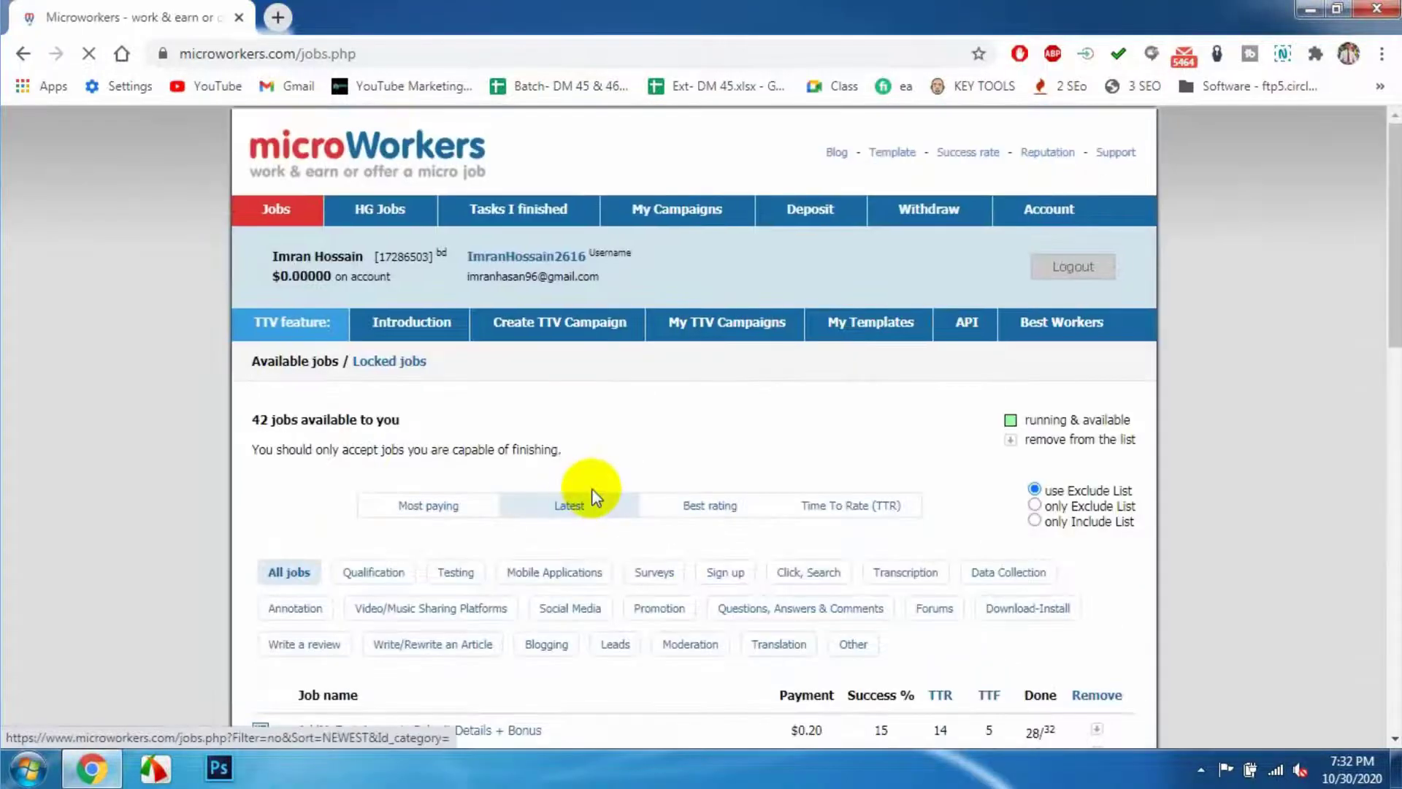
scroll(593, 488, "down", 5)
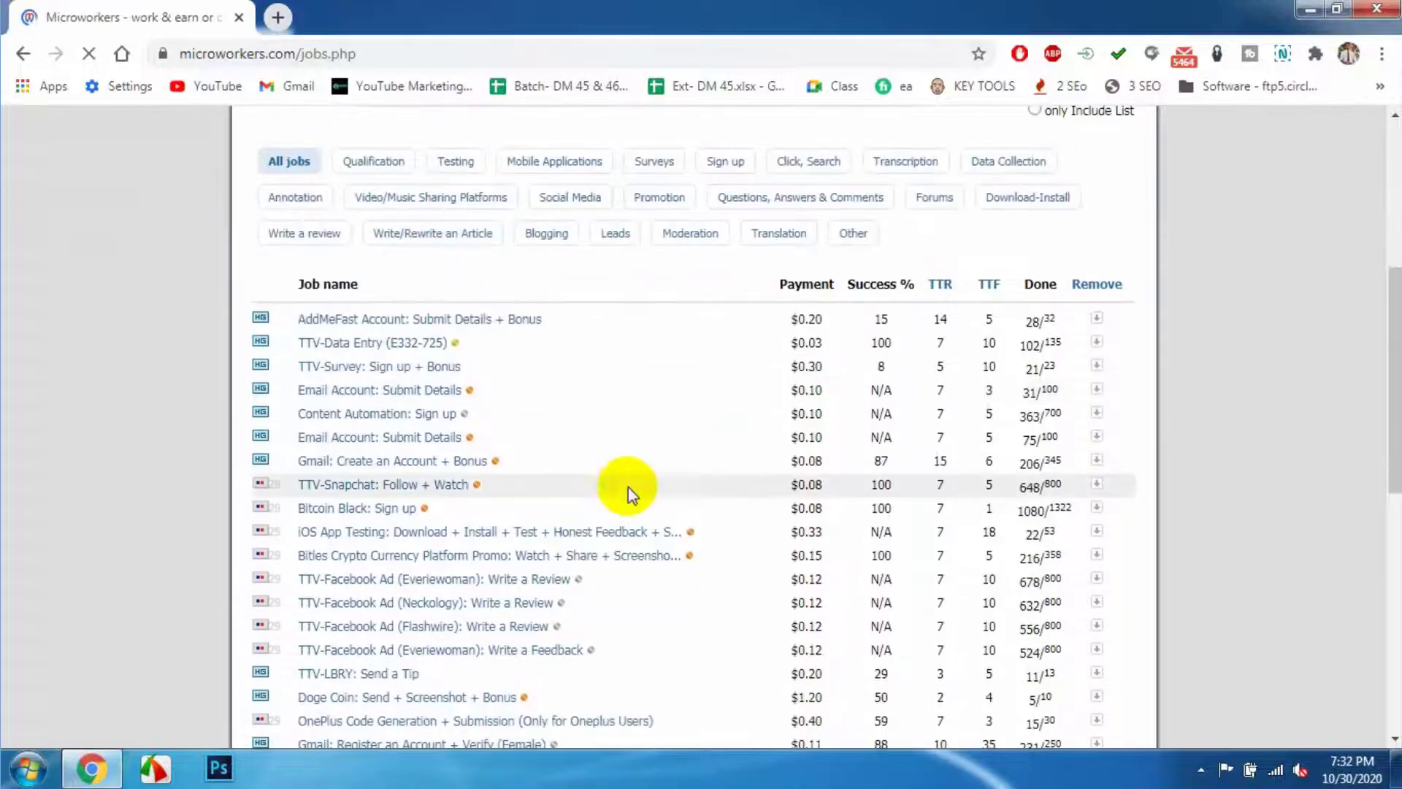
scroll(655, 473, "down", 2)
scroll(654, 475, "down", 2)
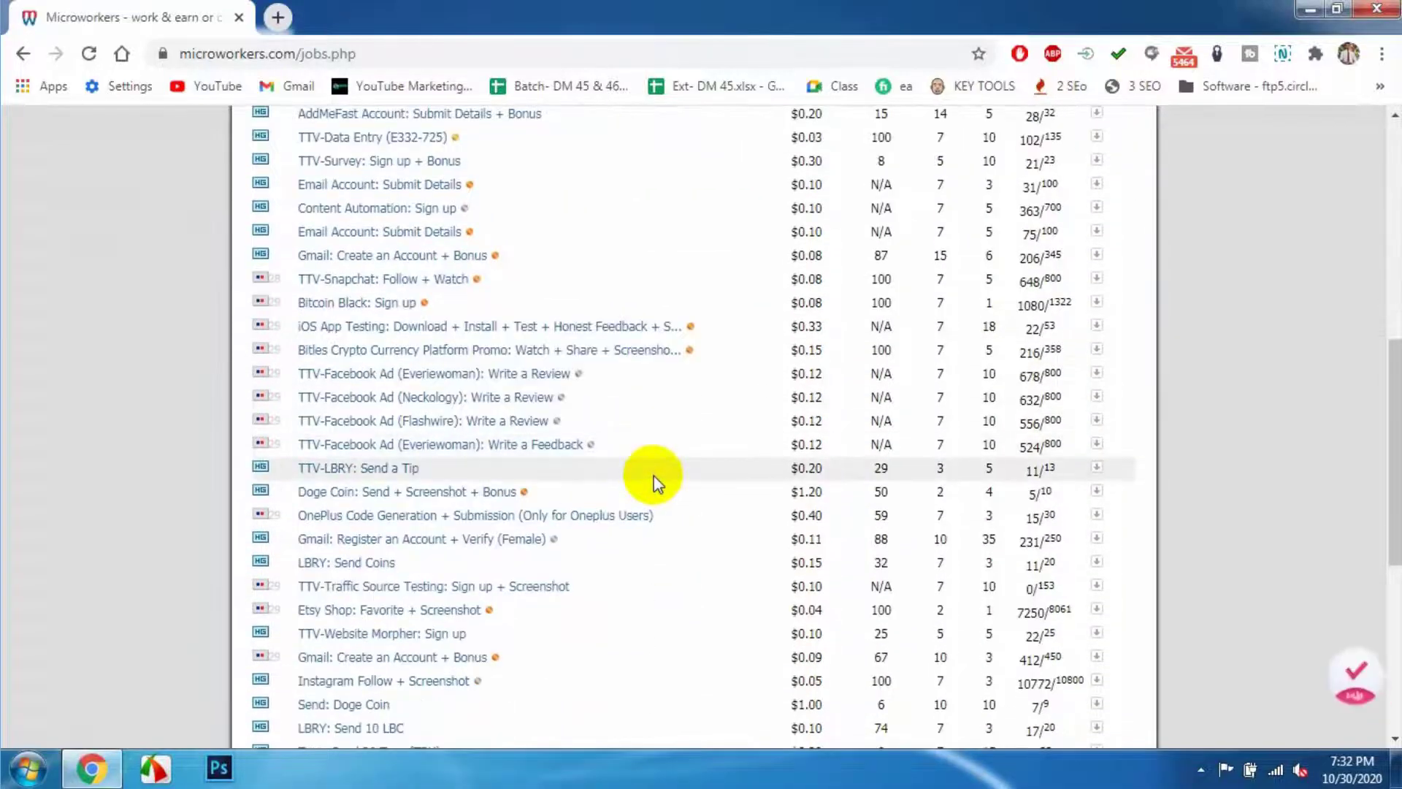
scroll(654, 476, "down", 2)
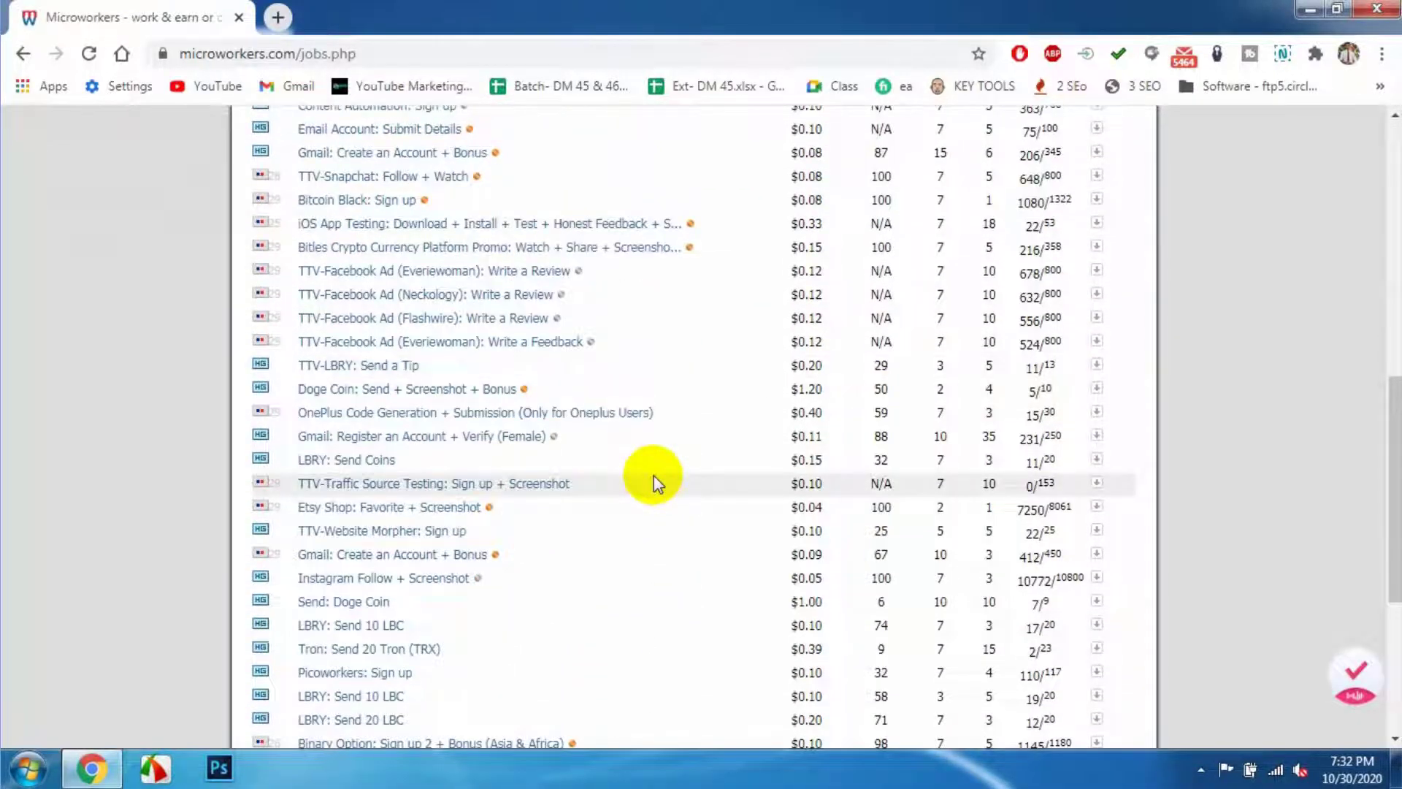
scroll(654, 475, "down", 2)
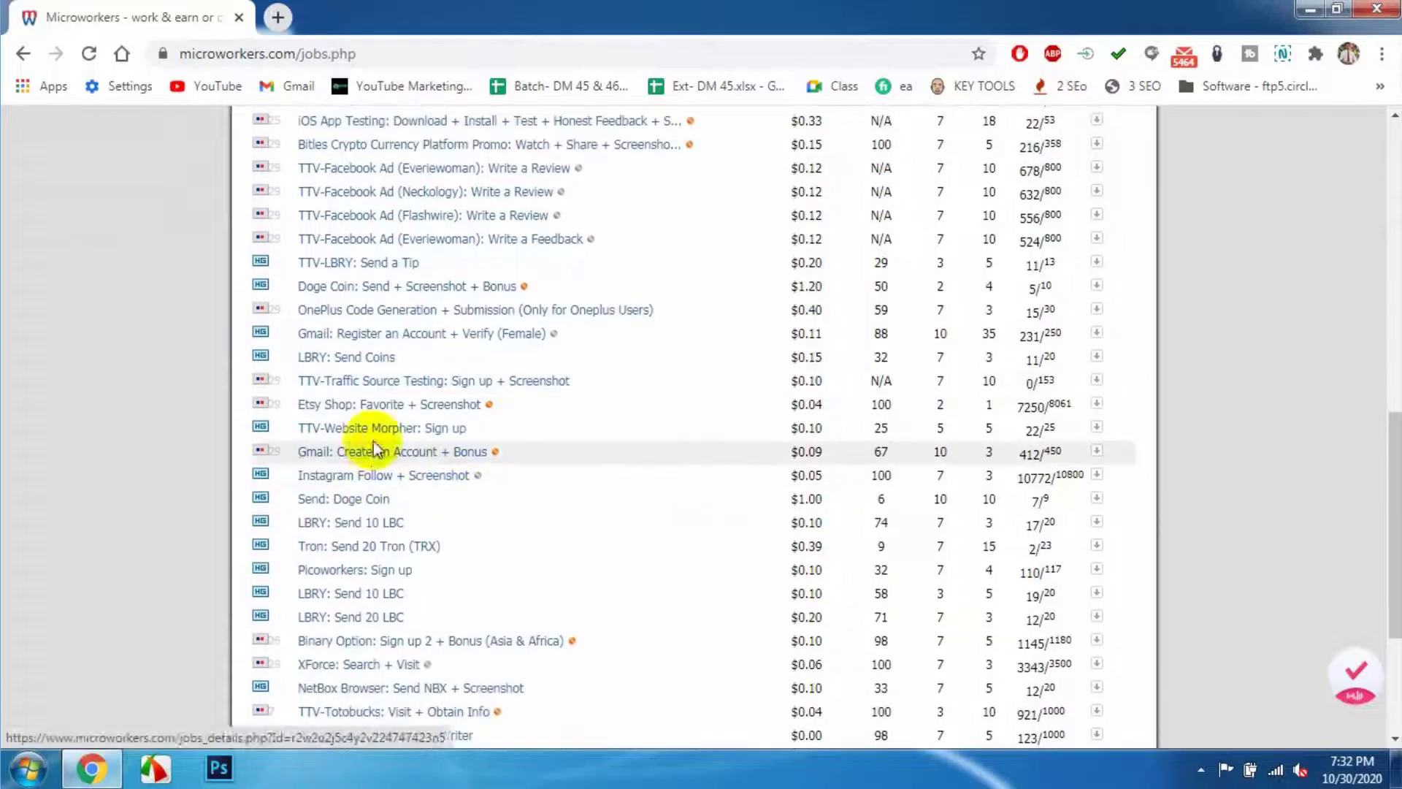
left_click(370, 413)
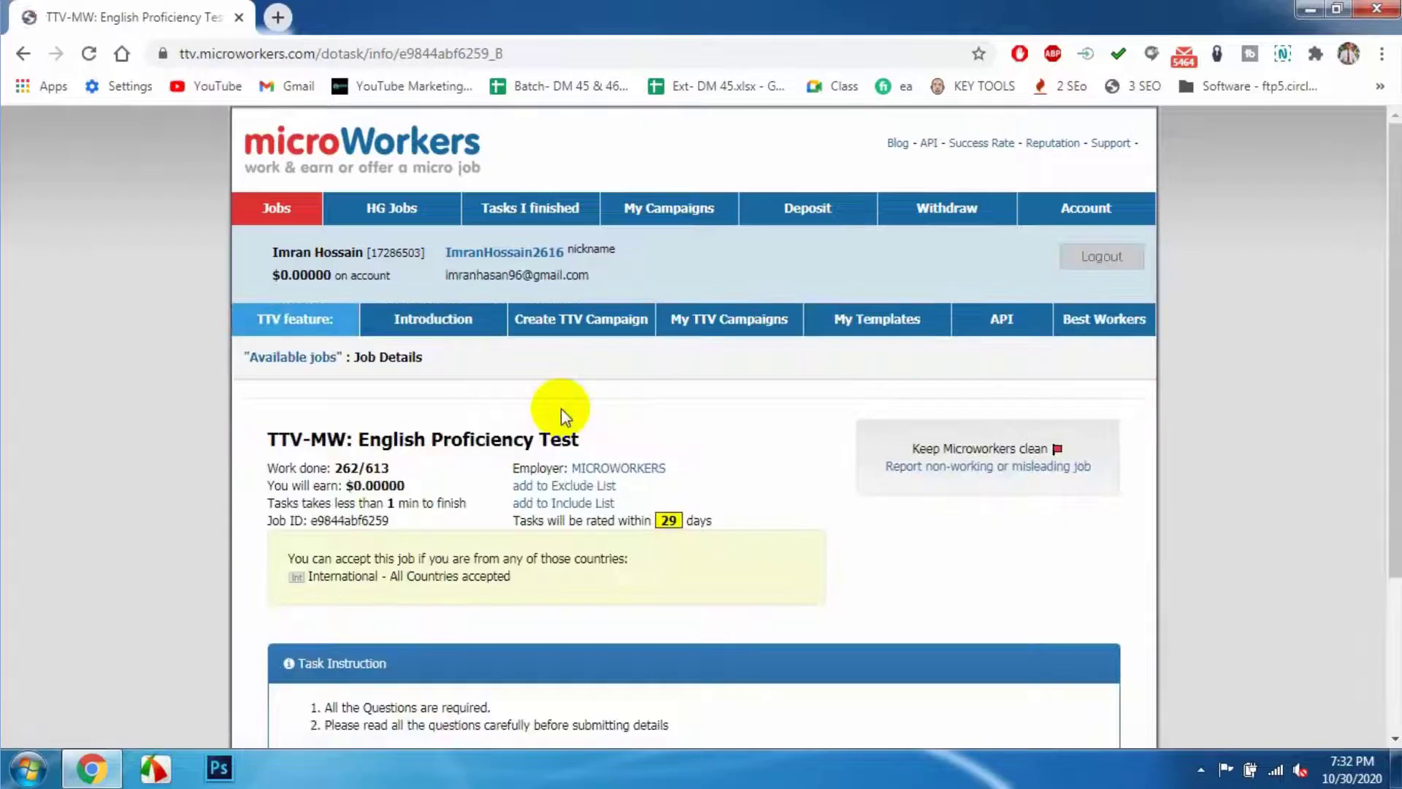
scroll(660, 451, "down", 2)
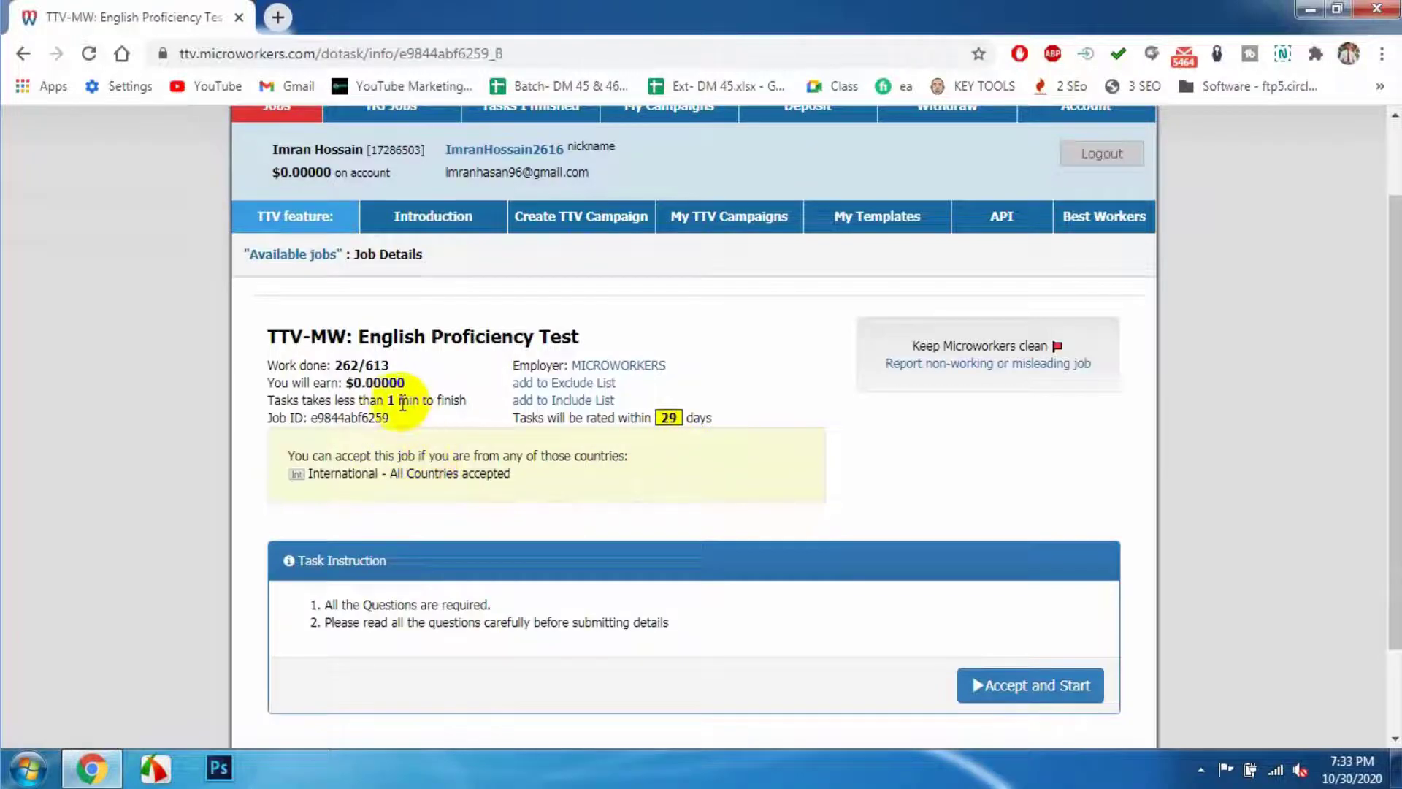
left_click_drag(377, 401, 418, 422)
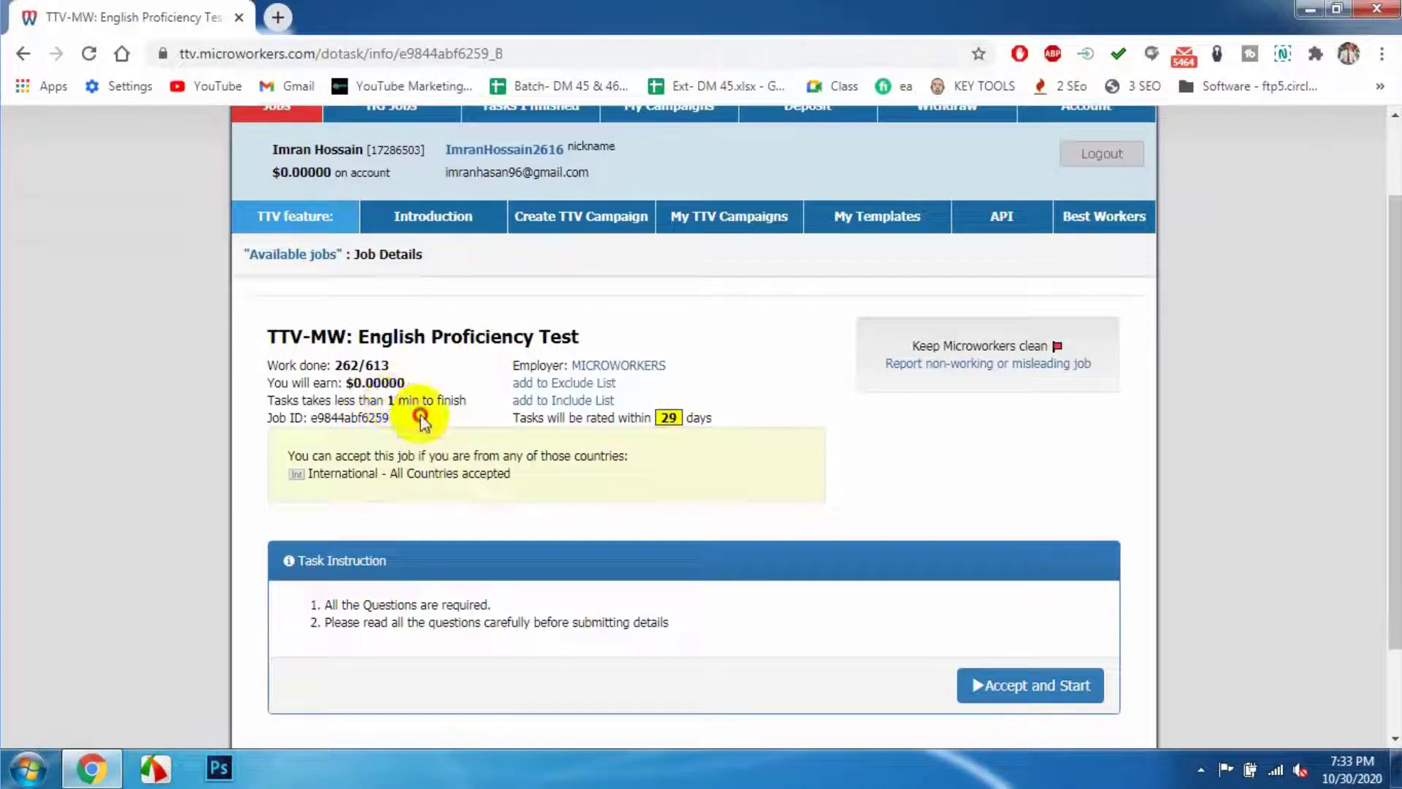
scroll(742, 542, "down", 2)
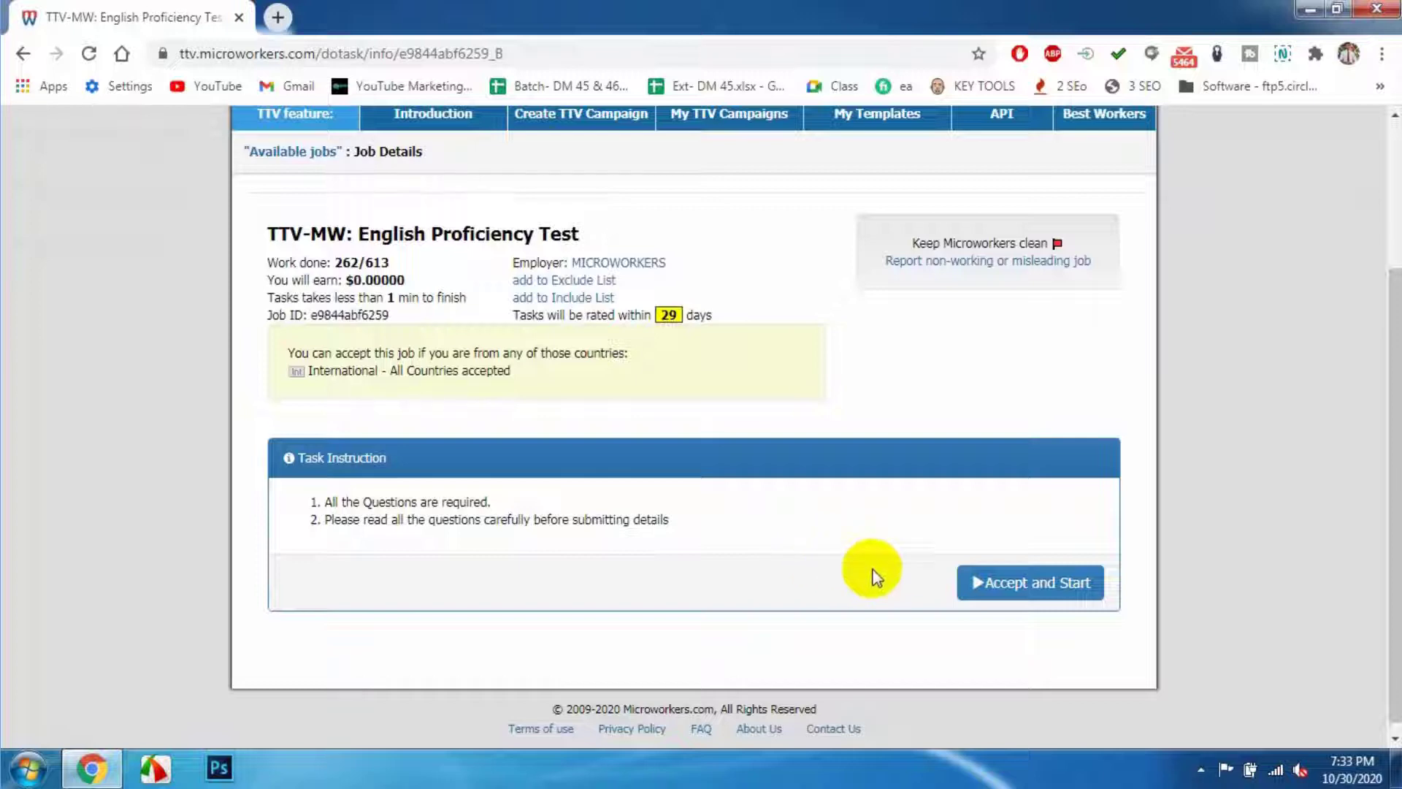
- Start the test, translate the Level 1 question and options, and choose the first rewritten statement
left_click(1032, 598)
scroll(548, 501, "down", 2)
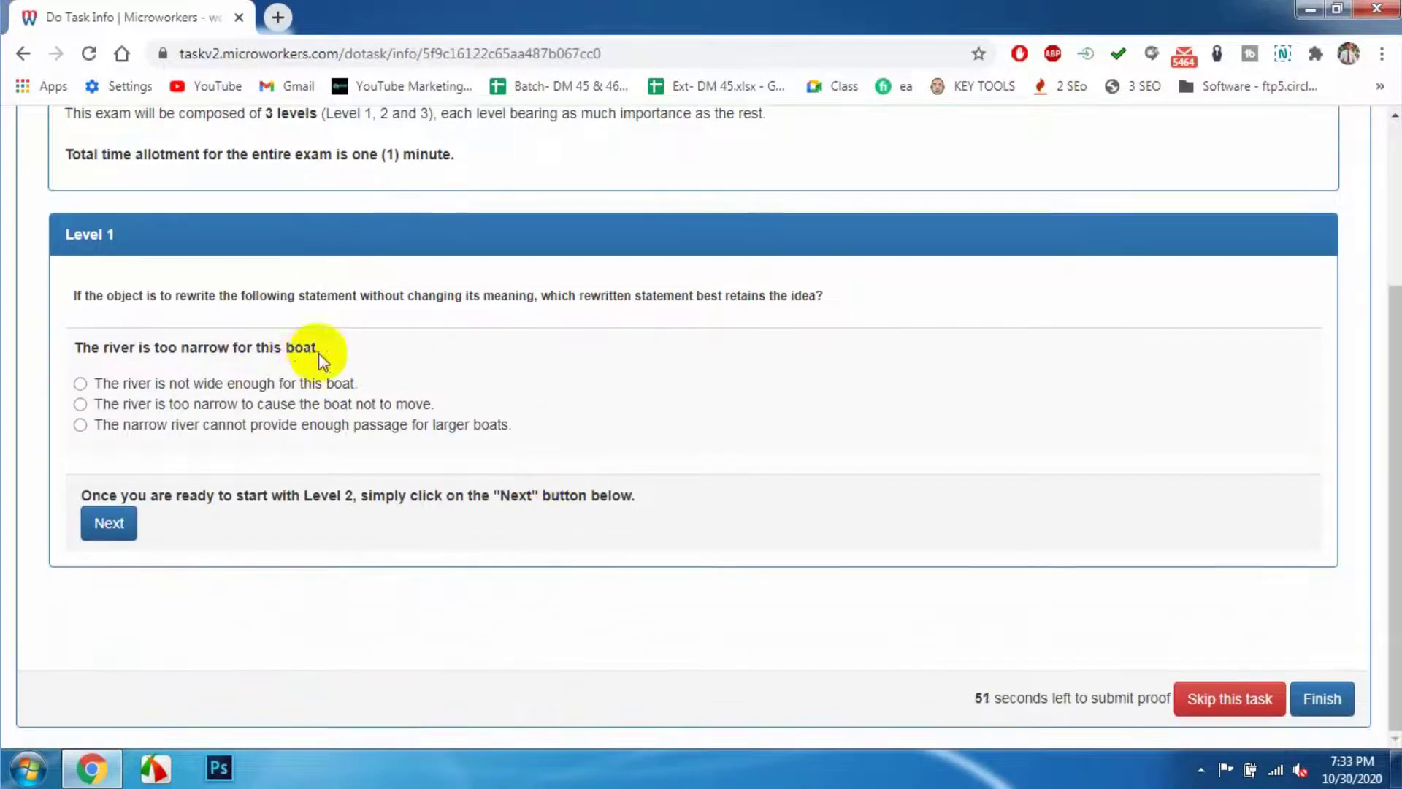
left_click_drag(319, 352, 76, 348)
left_click_drag(428, 381, 95, 386)
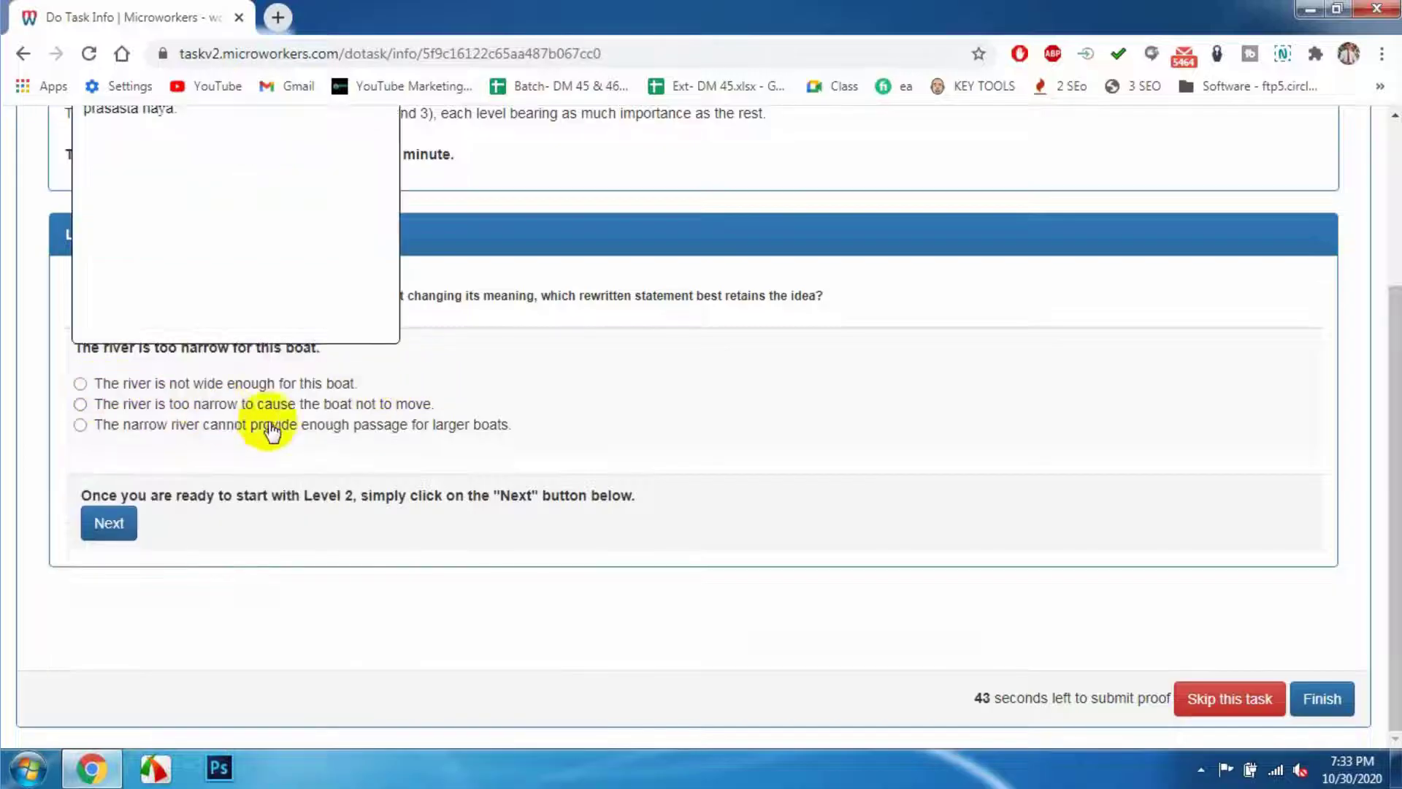
scroll(442, 439, "up", 1)
left_click_drag(439, 507, 91, 507)
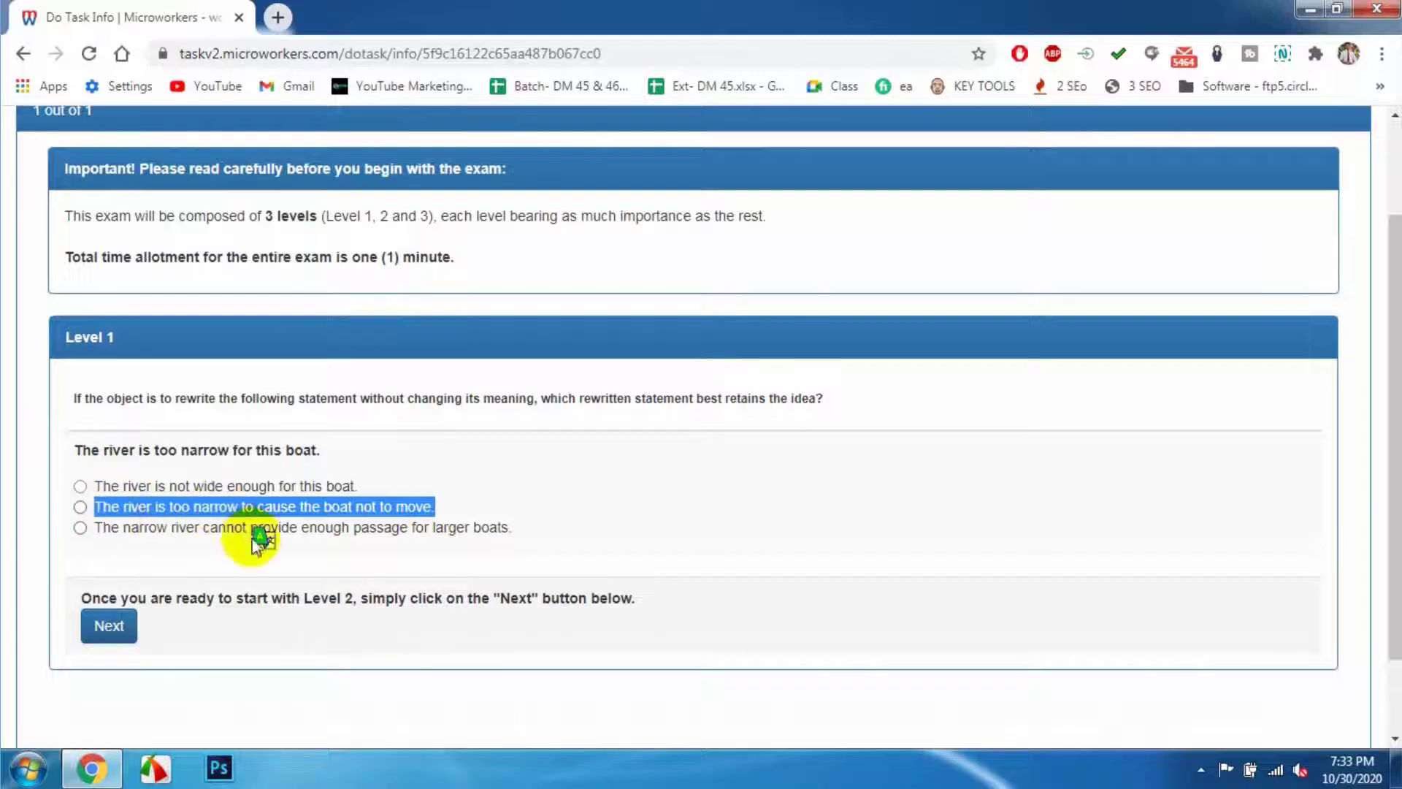
left_click(263, 539)
left_click_drag(511, 527, 94, 528)
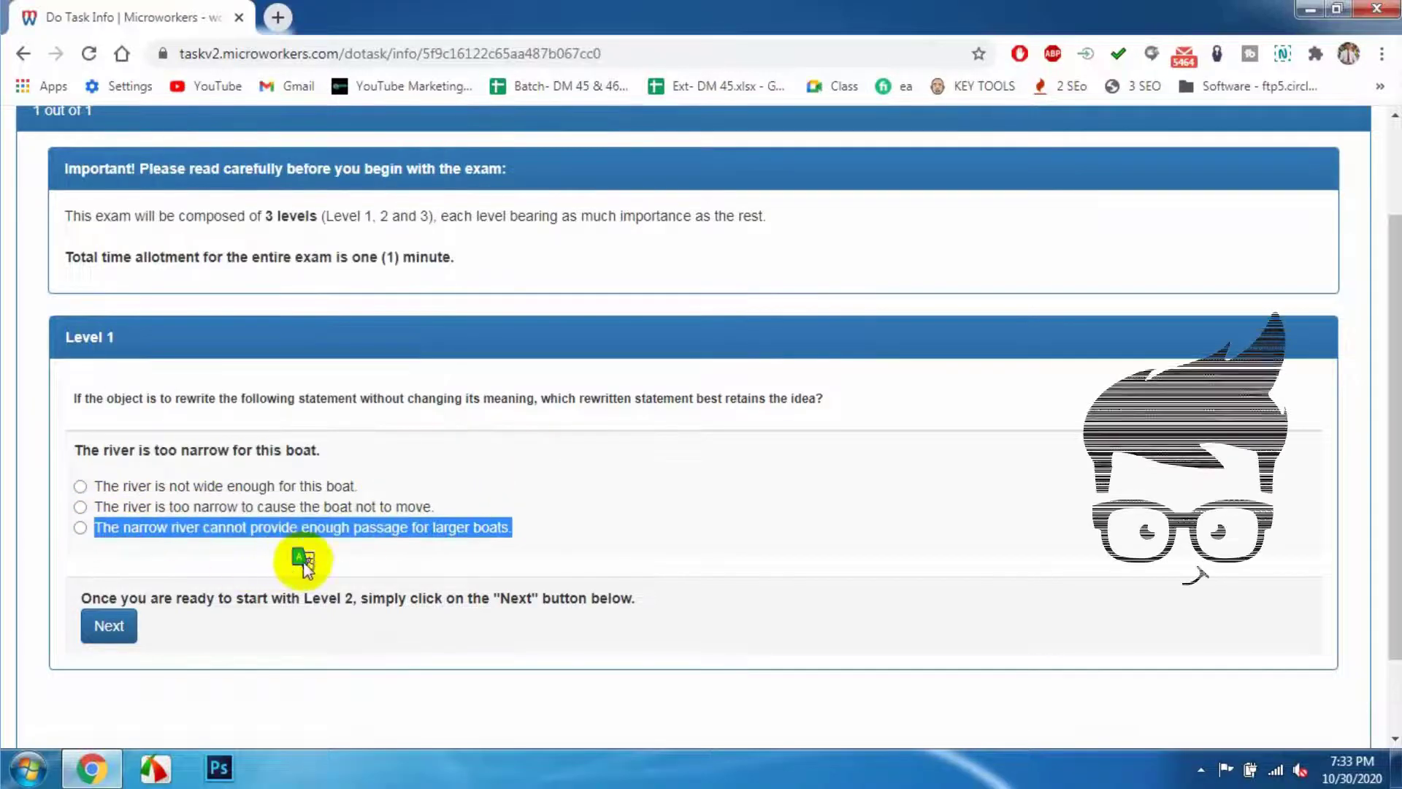
left_click(303, 561)
left_click(81, 486)
- Answer the Level 2 and Level 3 questions and finish the exam
left_click(109, 626)
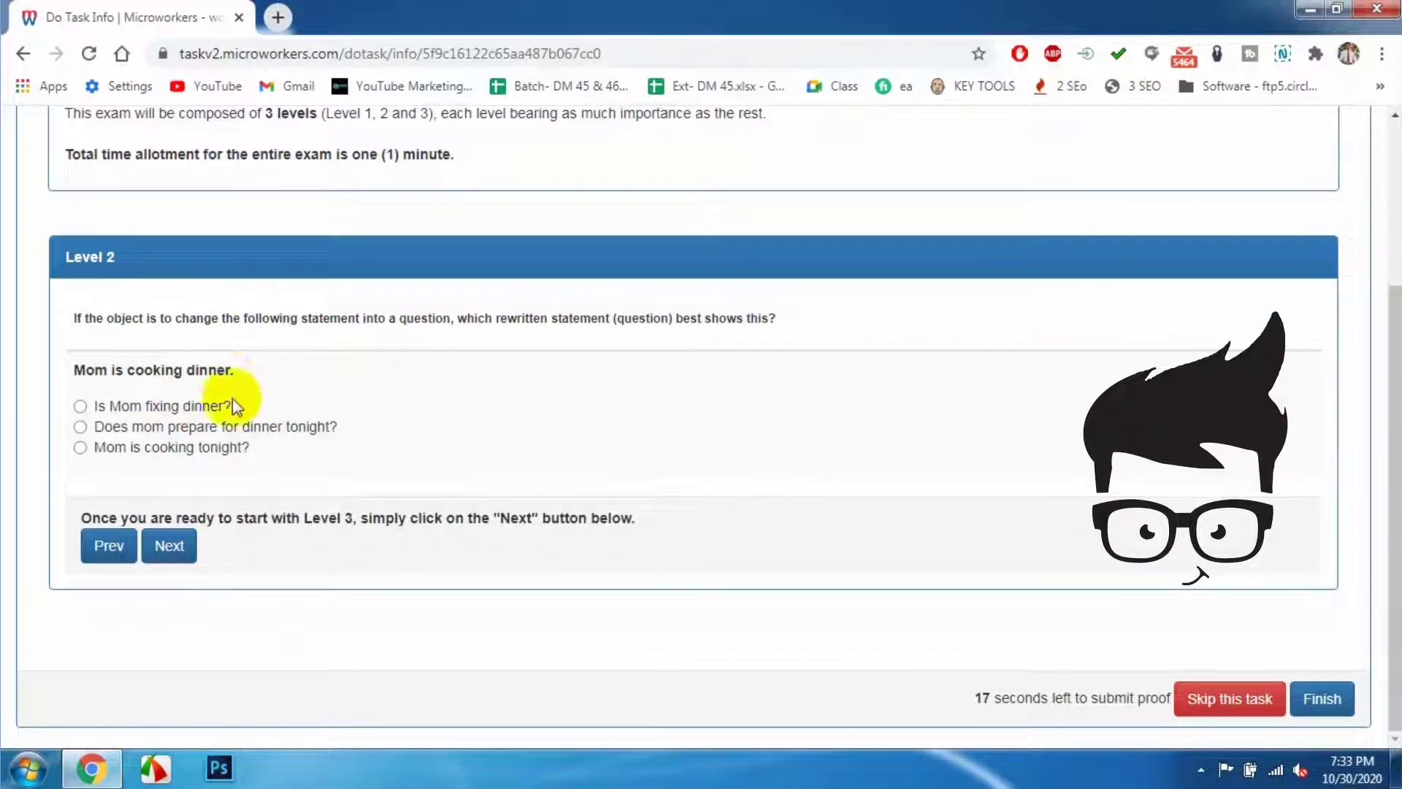
left_click(115, 428)
left_click(168, 545)
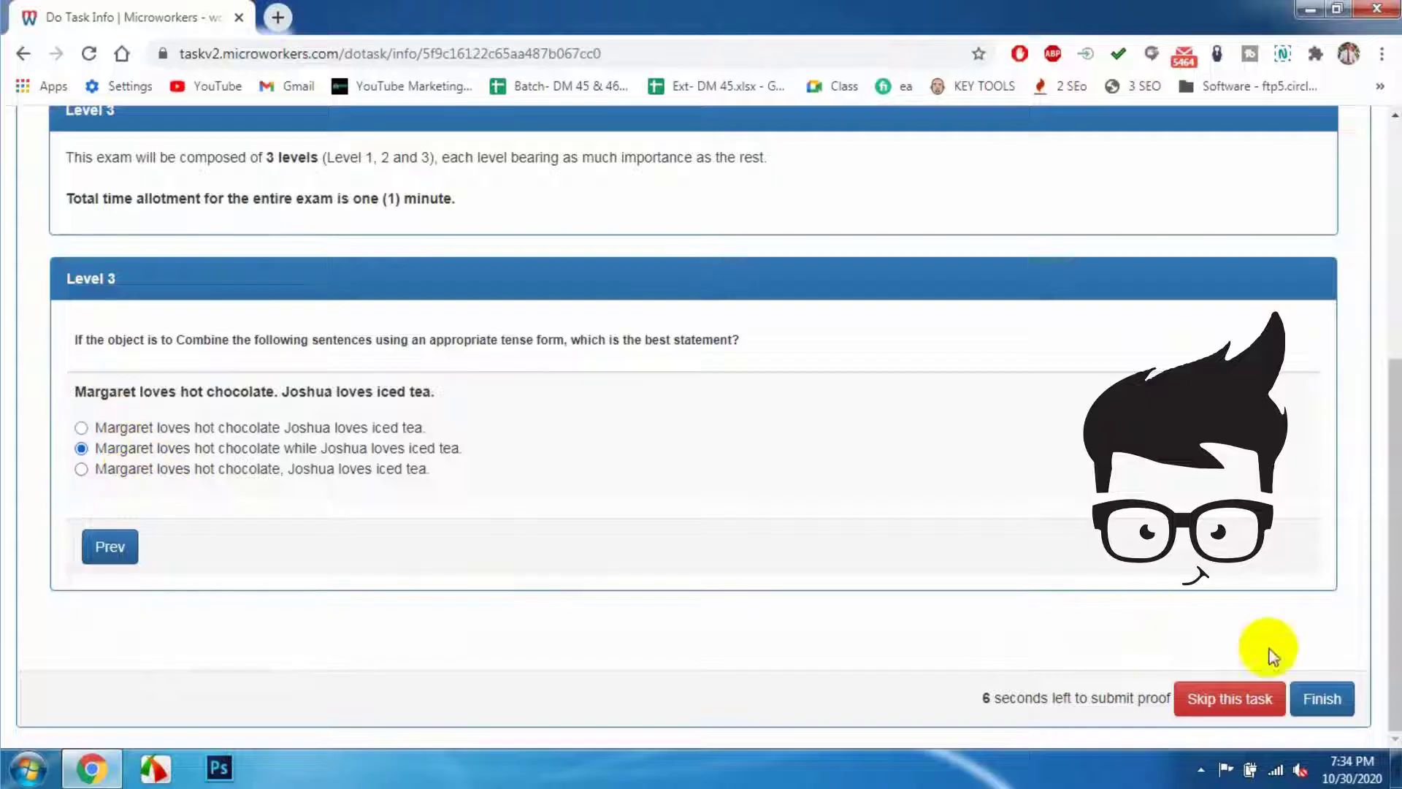
left_click(1336, 702)
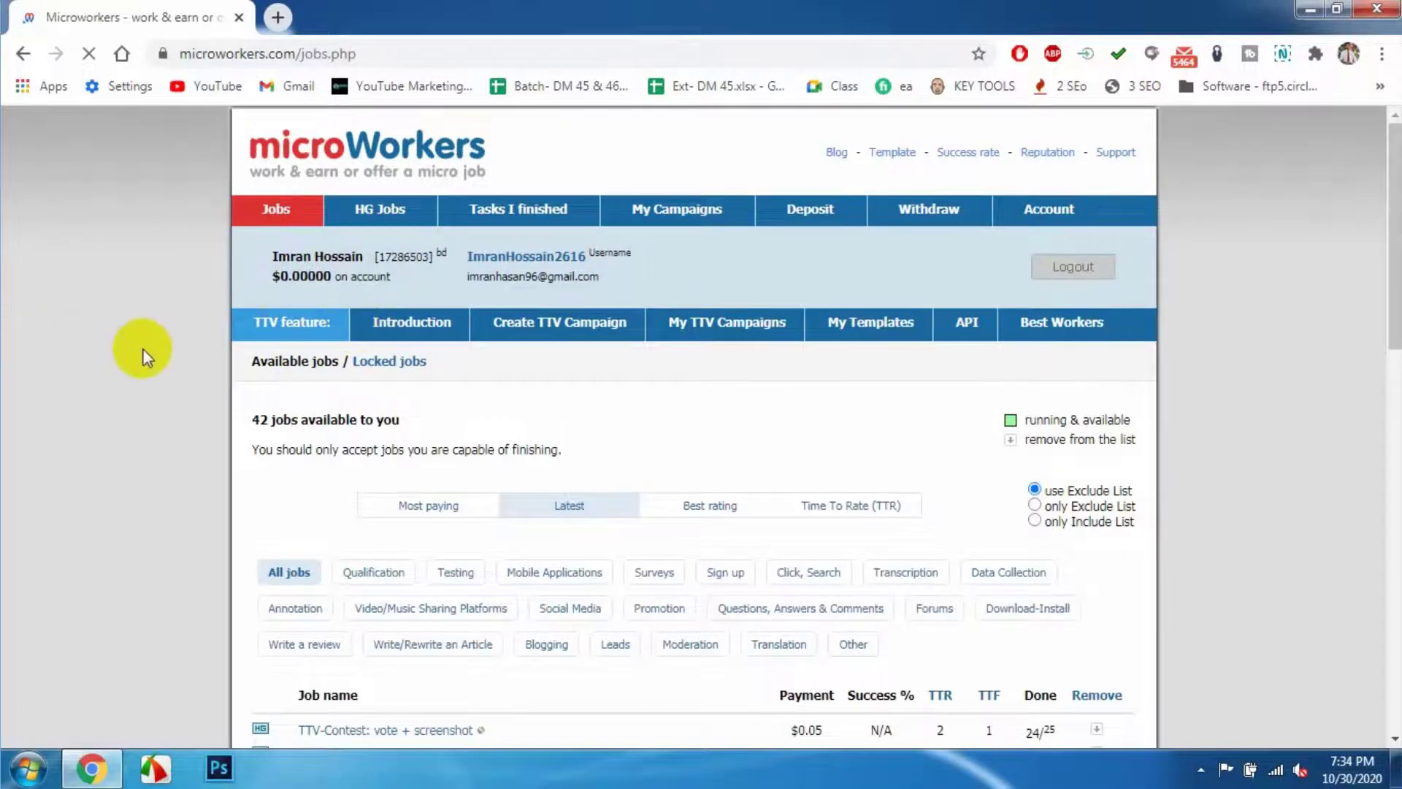
- Open the Etsy Shop: Favorite + Screenshot job and scroll through its instructions
scroll(144, 355, "down", 7)
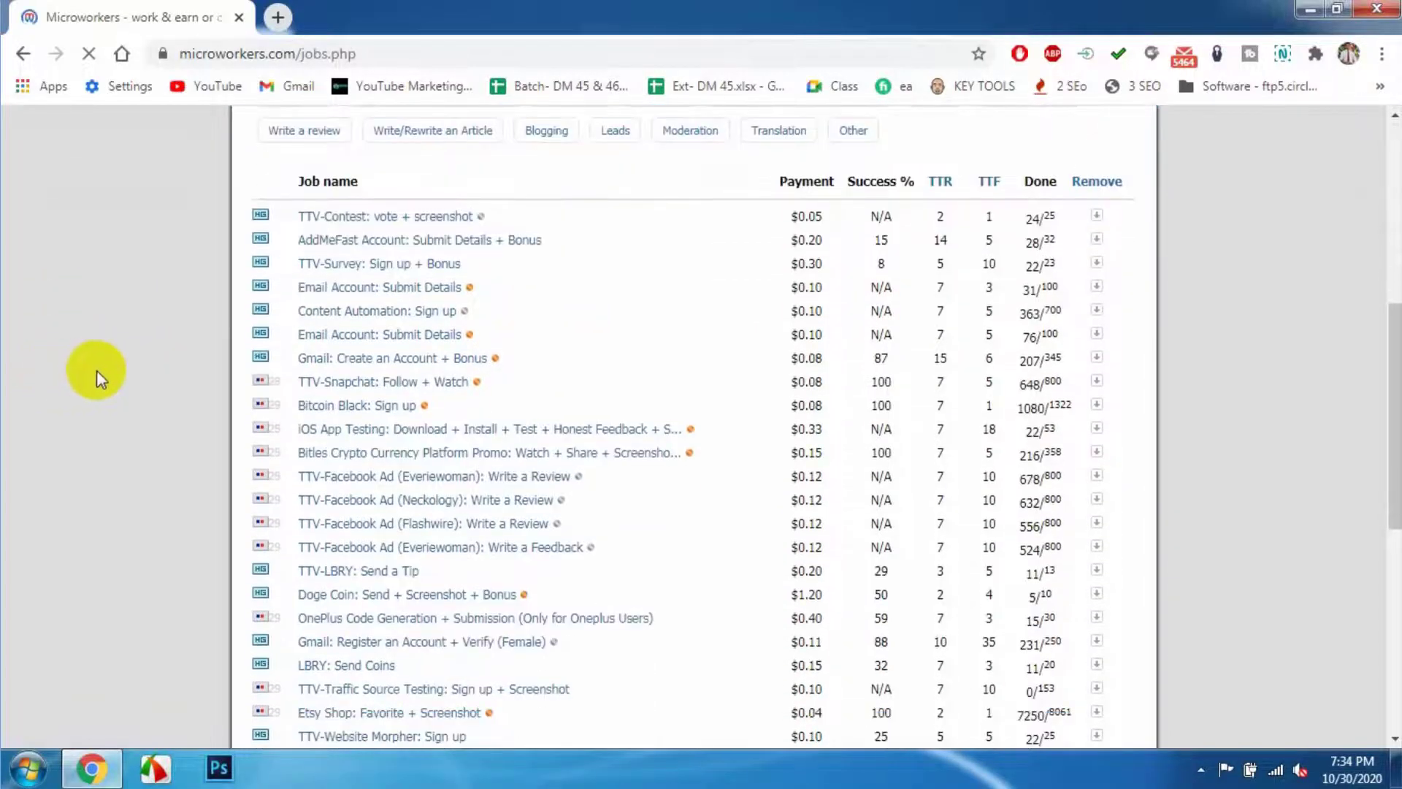
scroll(100, 378, "down", 1)
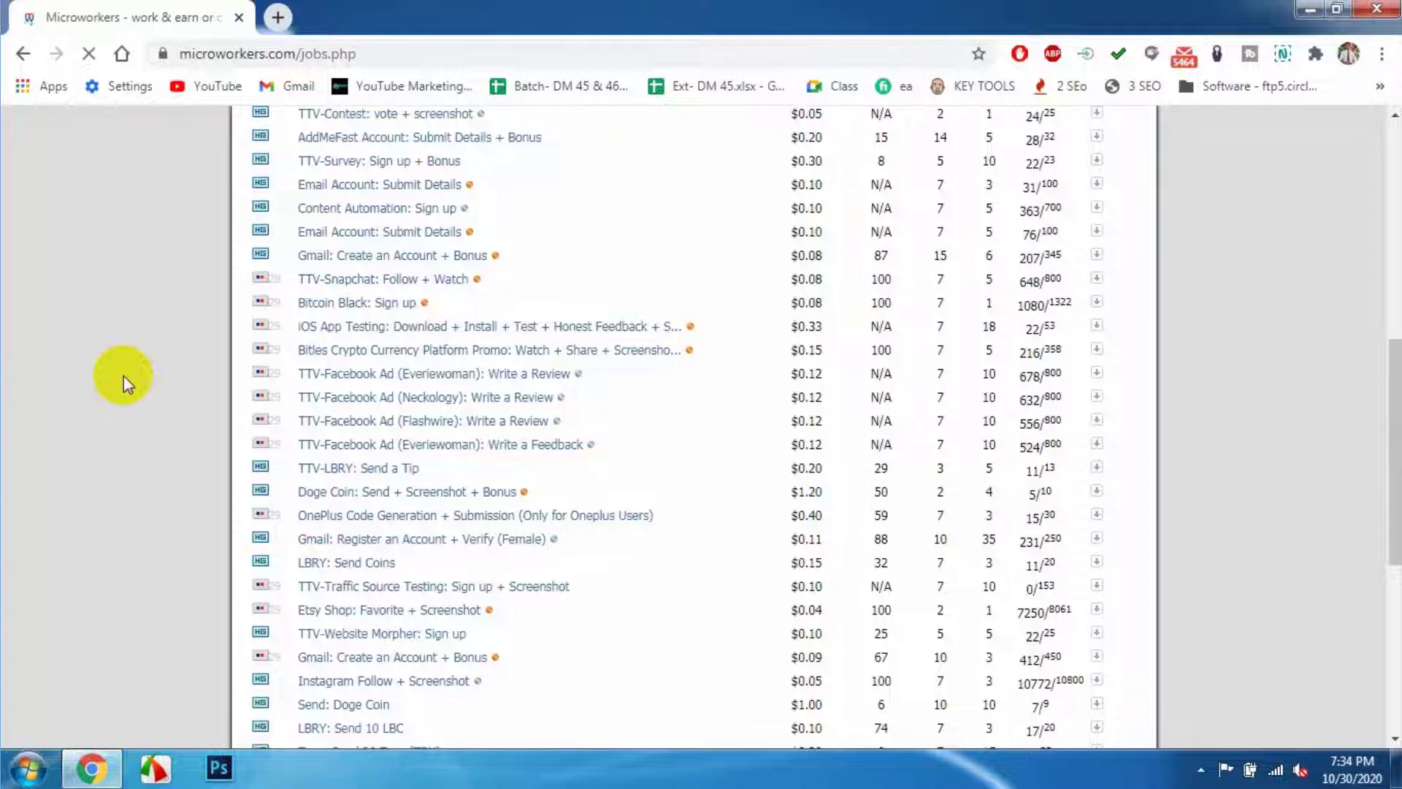
scroll(124, 375, "down", 1)
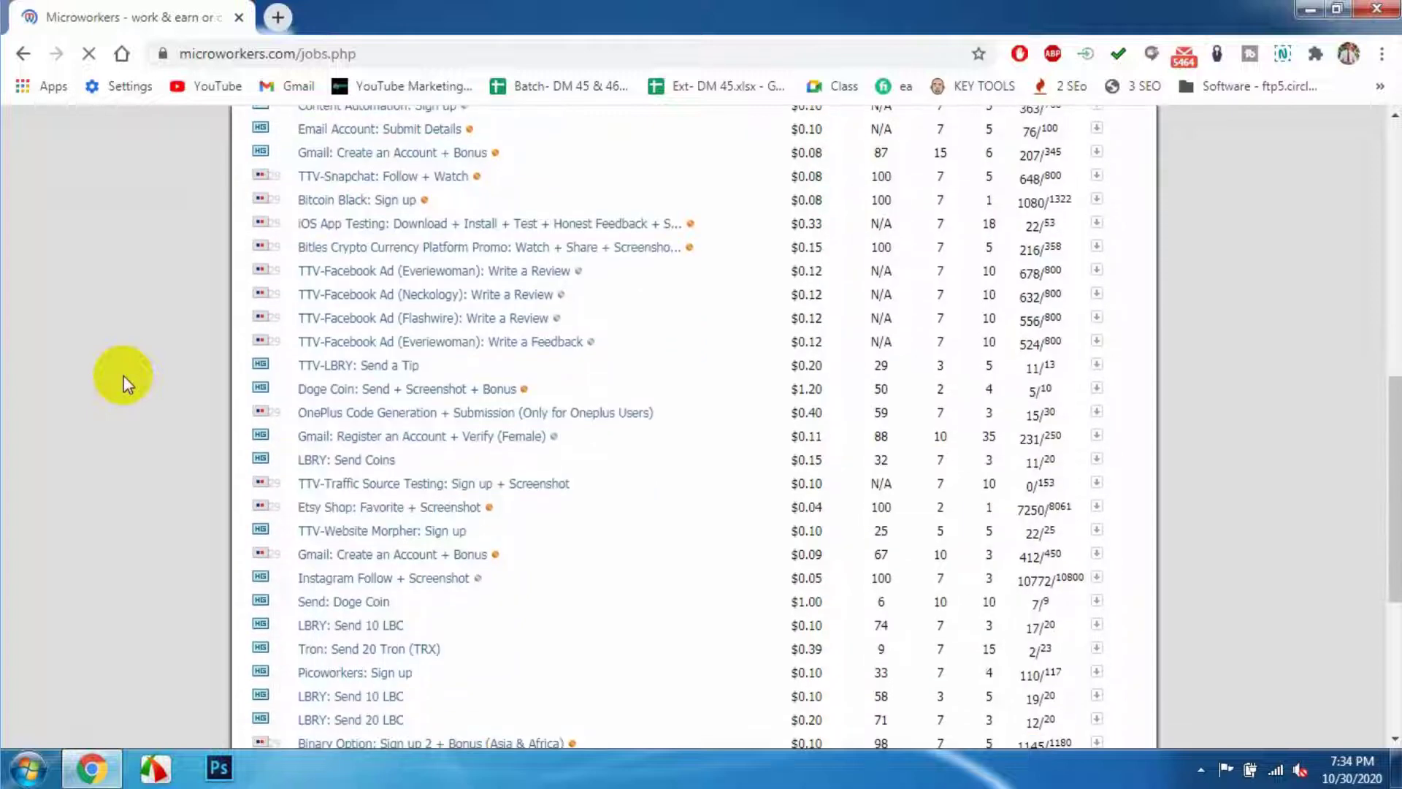
left_click(365, 517)
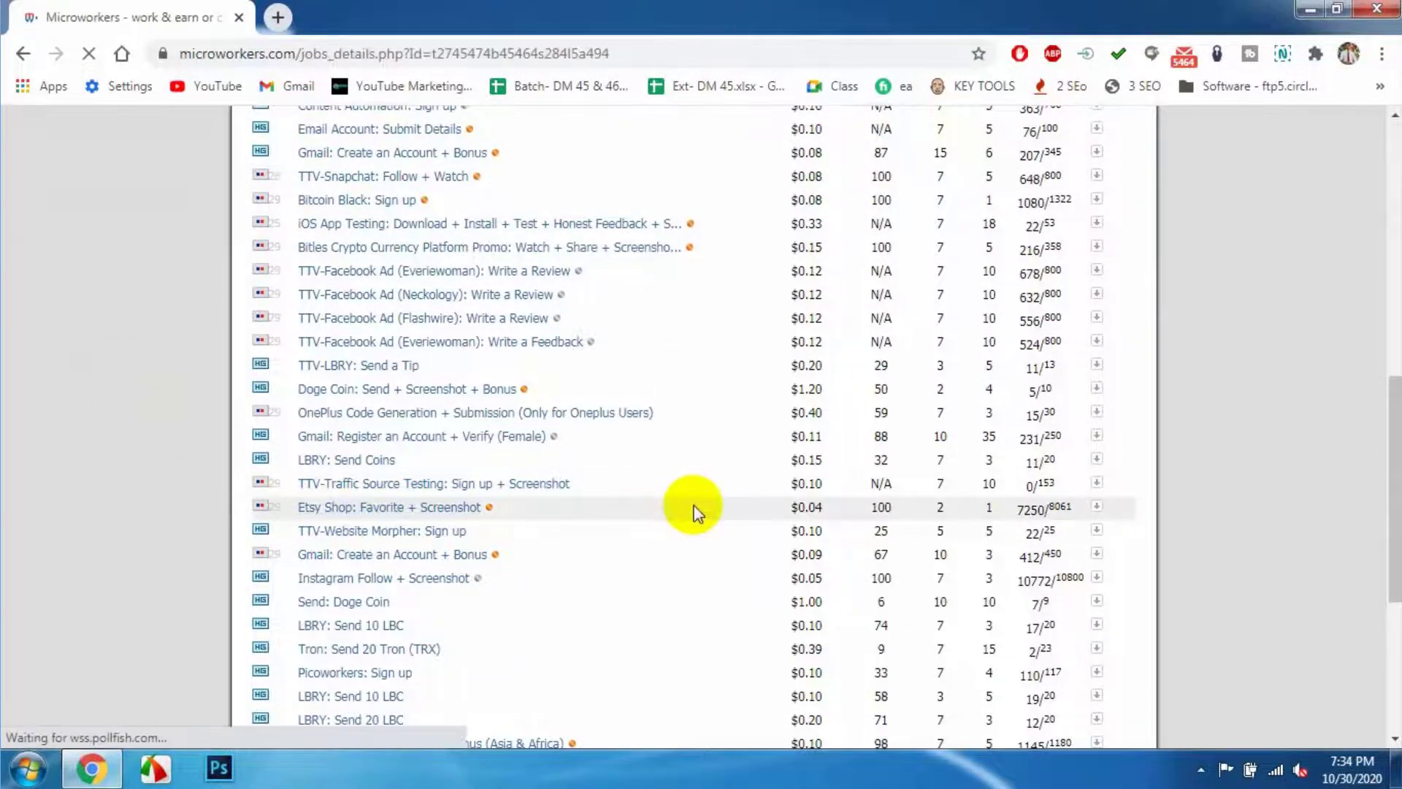
scroll(751, 464, "down", 3)
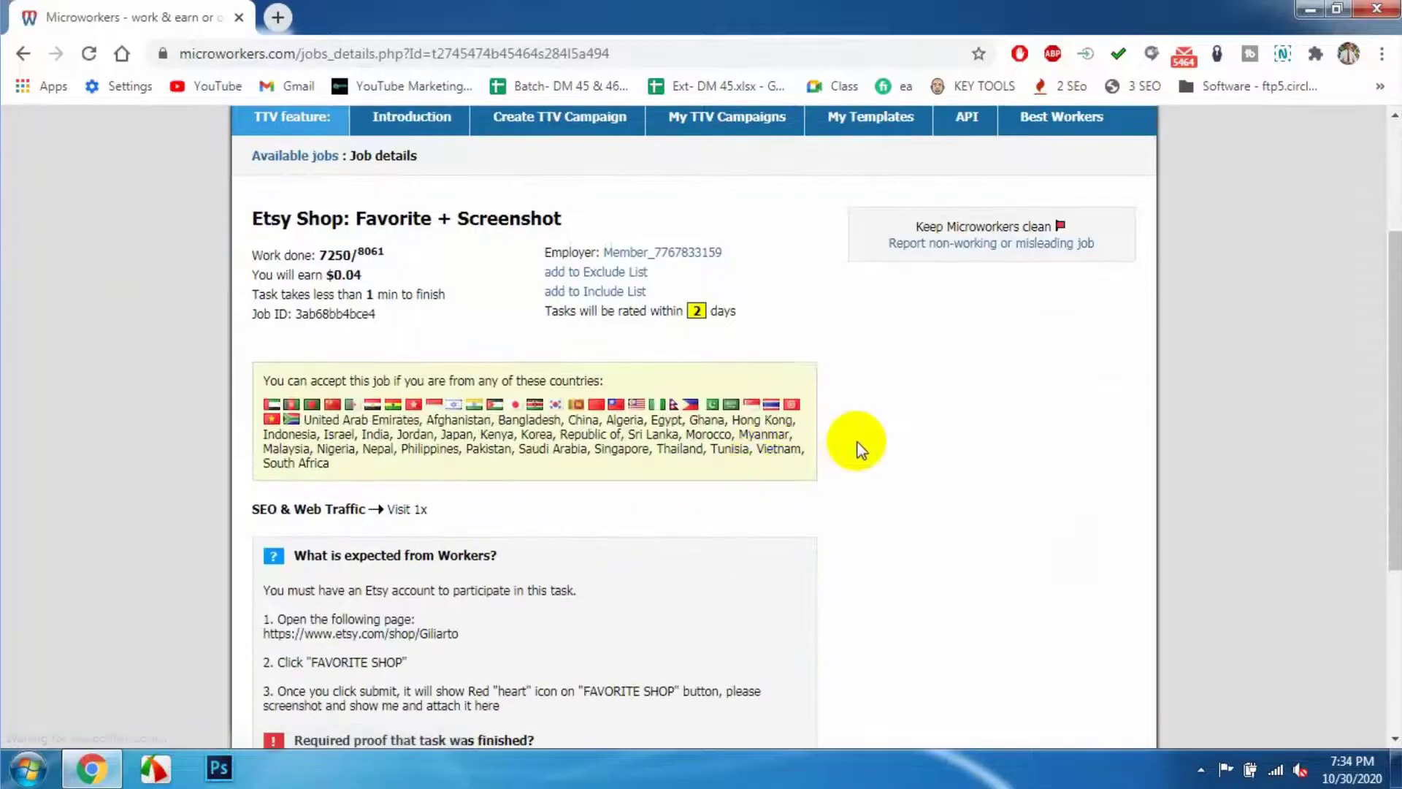
scroll(611, 471, "down", 2)
scroll(655, 478, "down", 1)
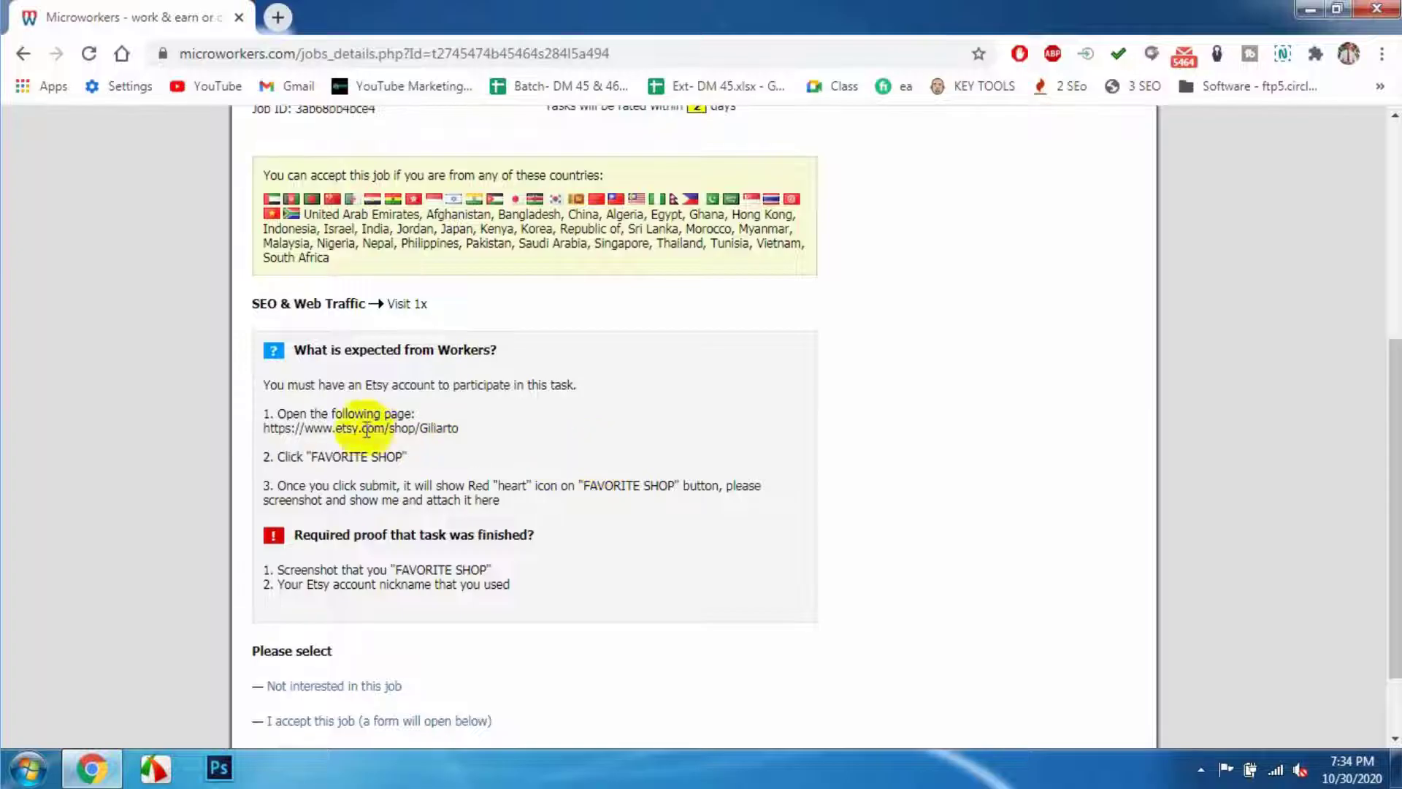
scroll(354, 398, "up", 4)
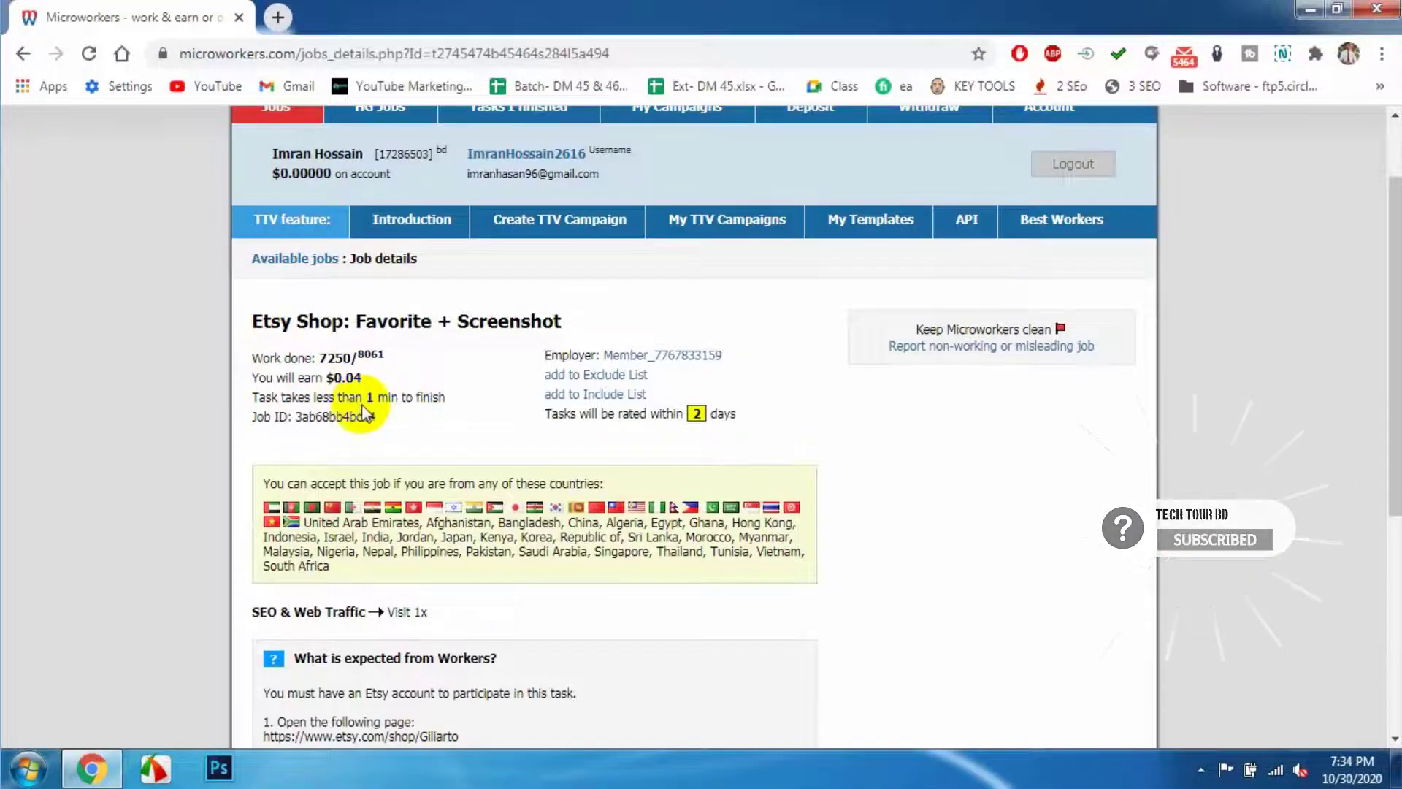
scroll(375, 398, "down", 3)
scroll(475, 467, "down", 2)
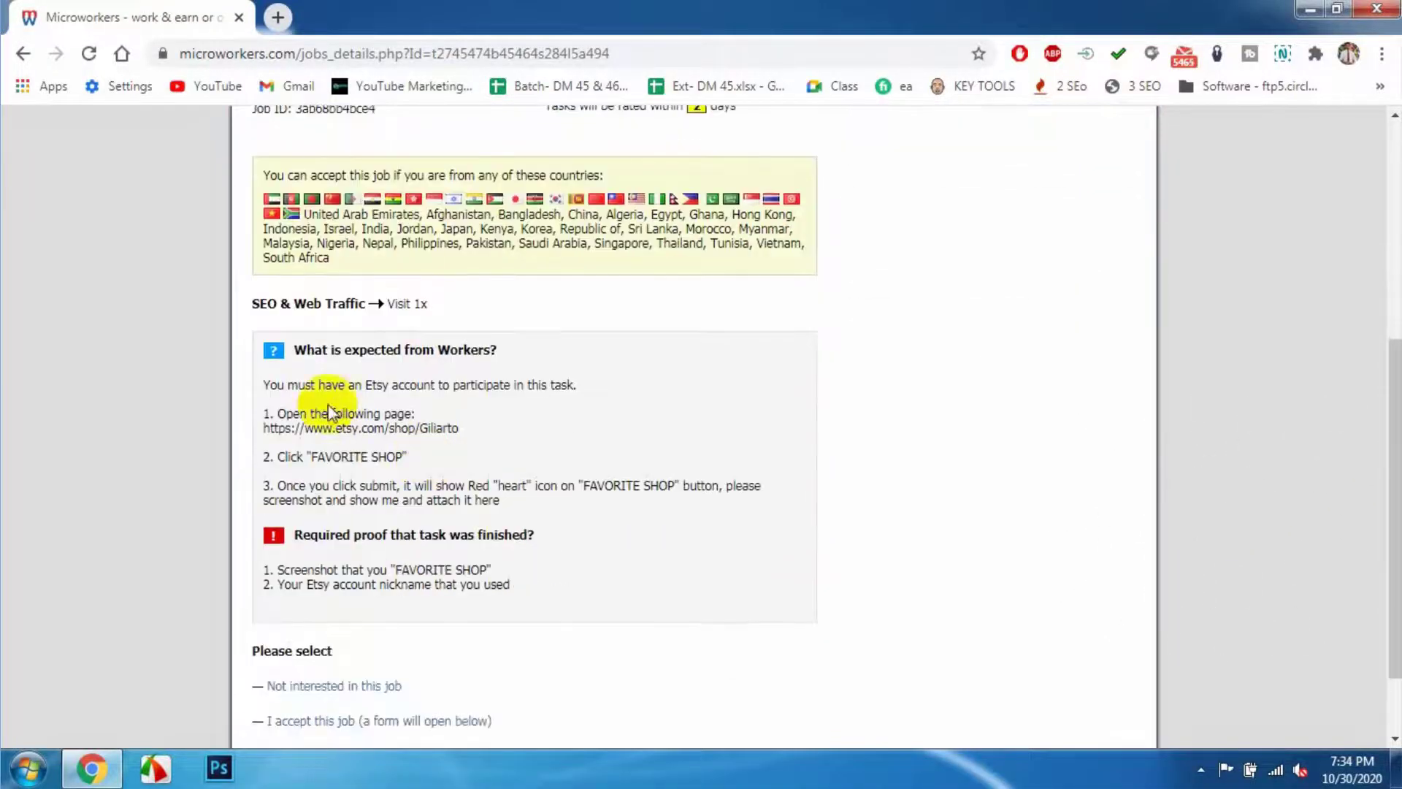
scroll(365, 430, "up", 5)
- Select the etsy.com/shop/Giliarto address in the instructions and bring up its context menu
left_click_drag(459, 398, 252, 322)
left_click(454, 410)
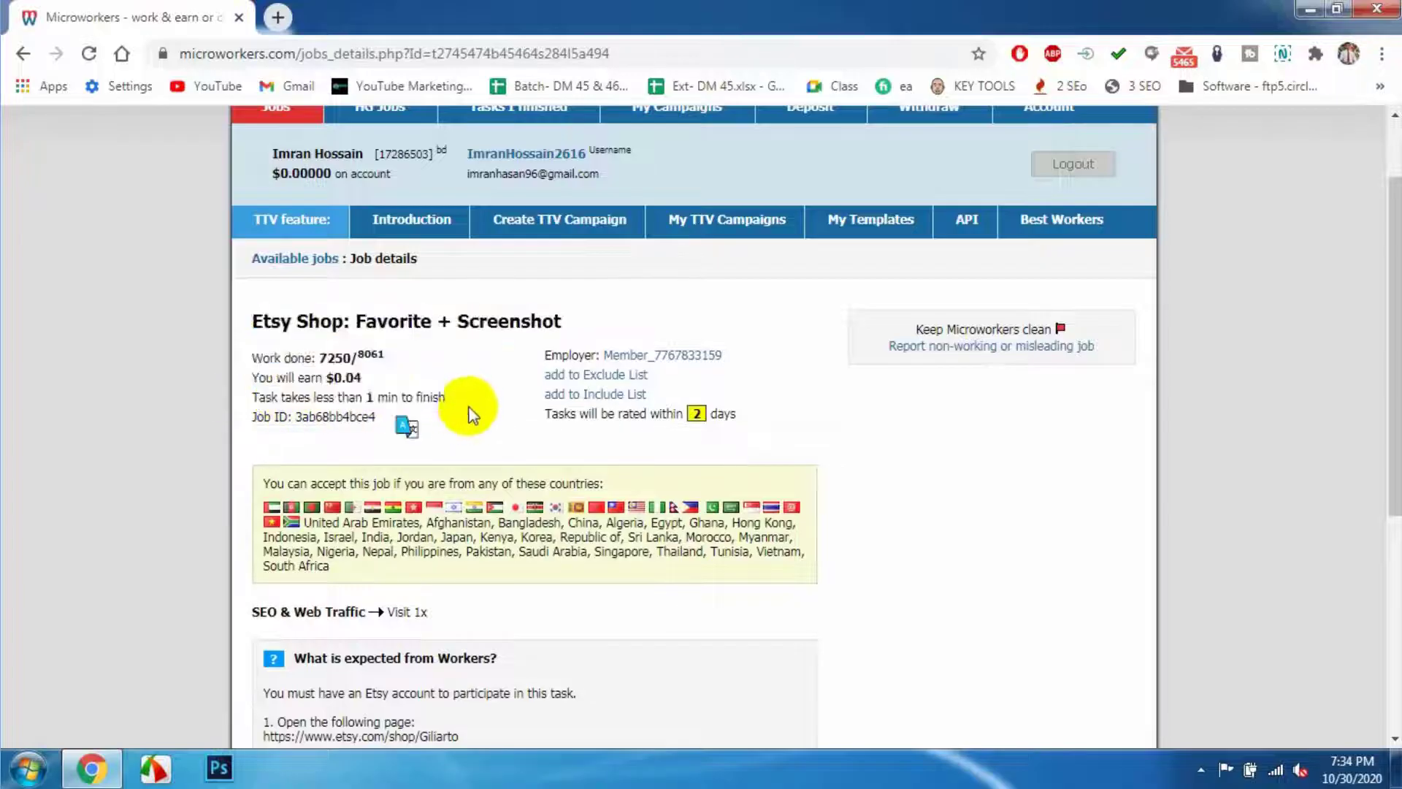
scroll(512, 438, "down", 3)
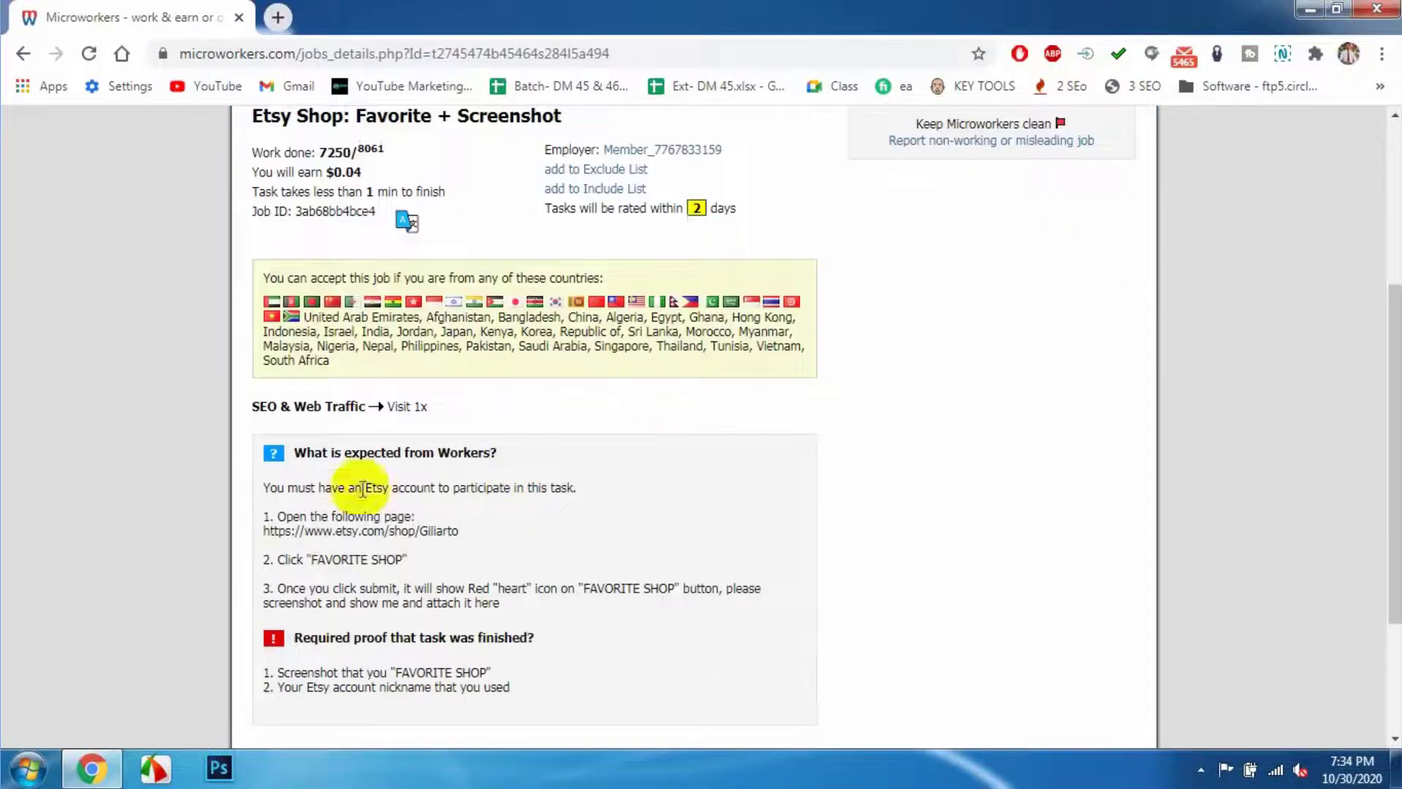
scroll(438, 482, "down", 1)
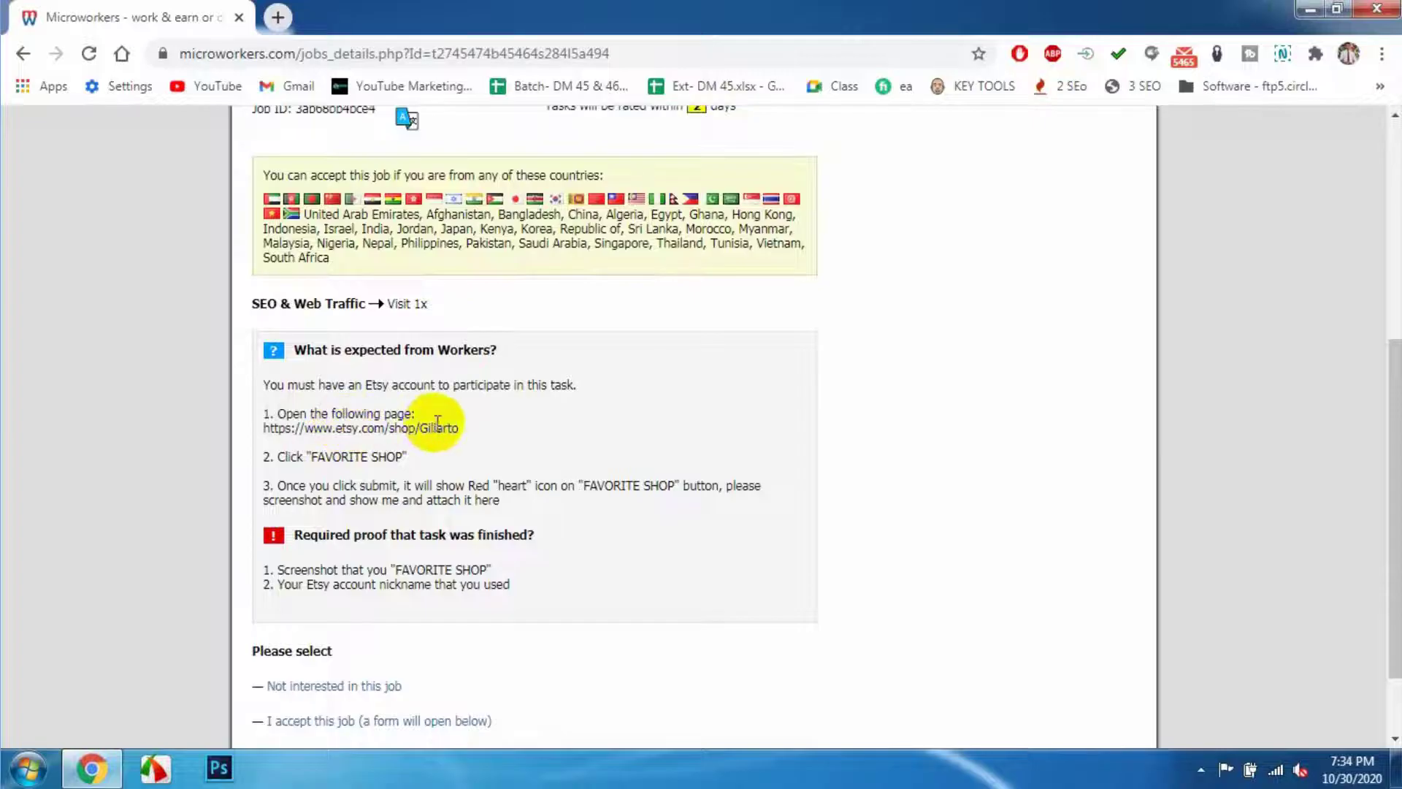
scroll(431, 416, "down", 1)
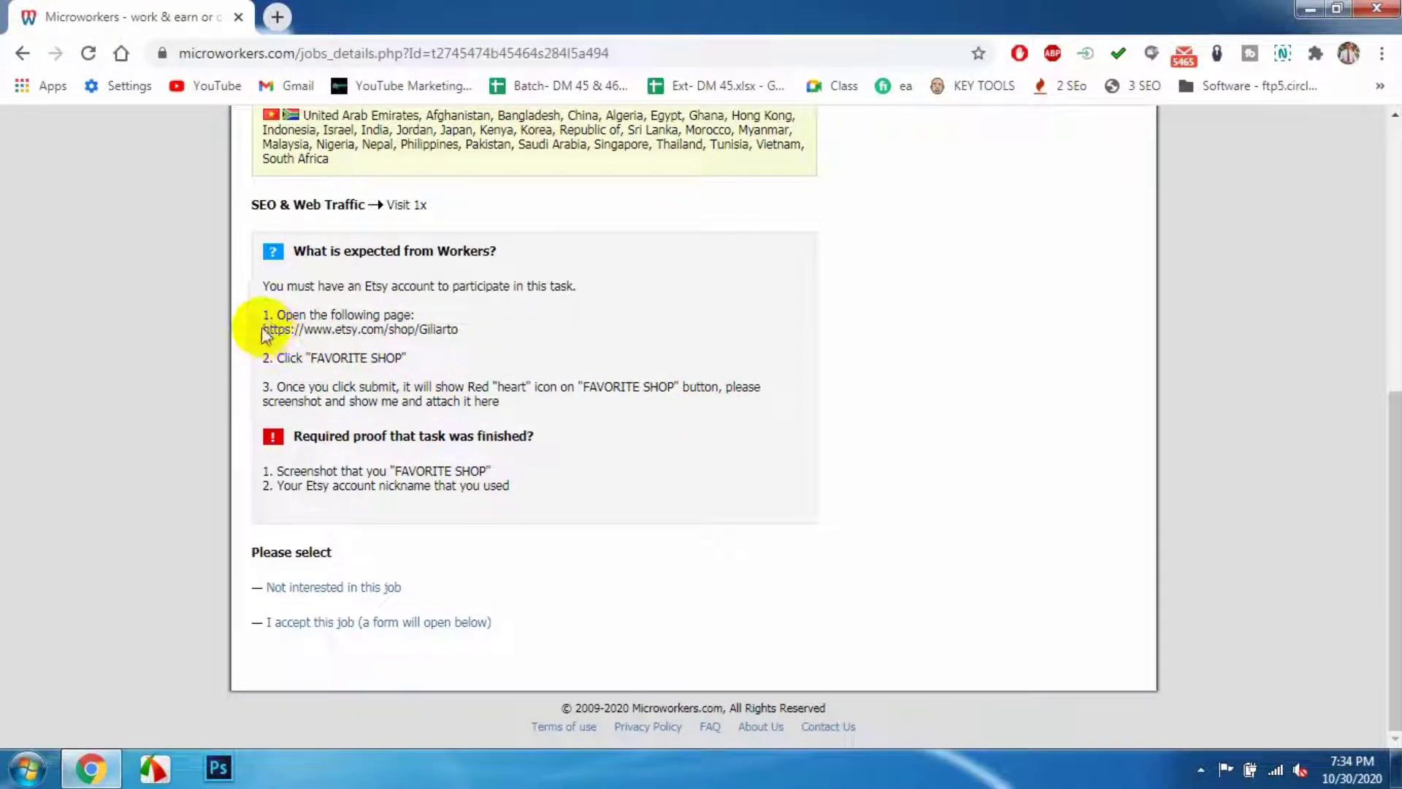
left_click_drag(280, 327, 447, 328)
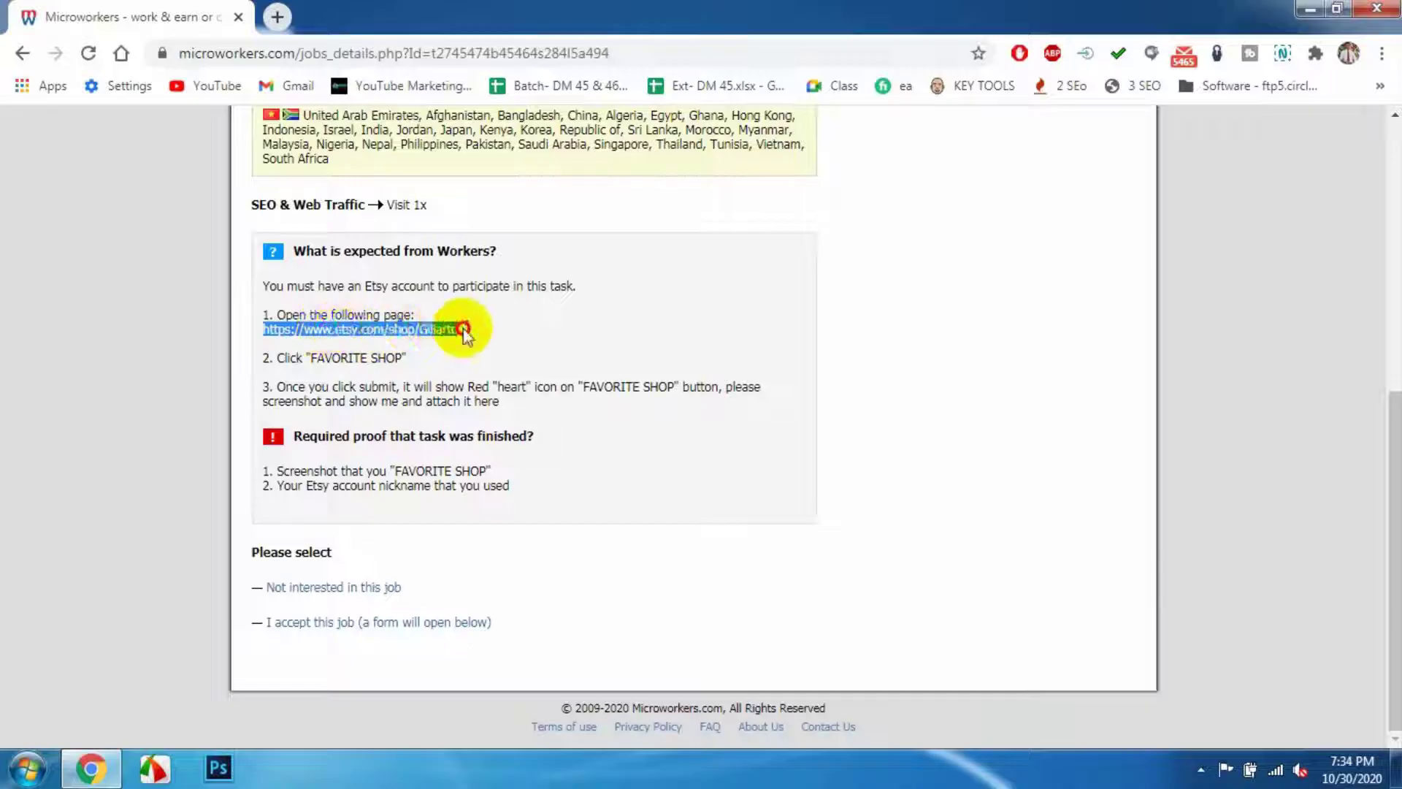
right_click(401, 330)
- Visit the Giliarto Etsy shop in a new tab and go to the account's Favourites page
left_click(482, 370)
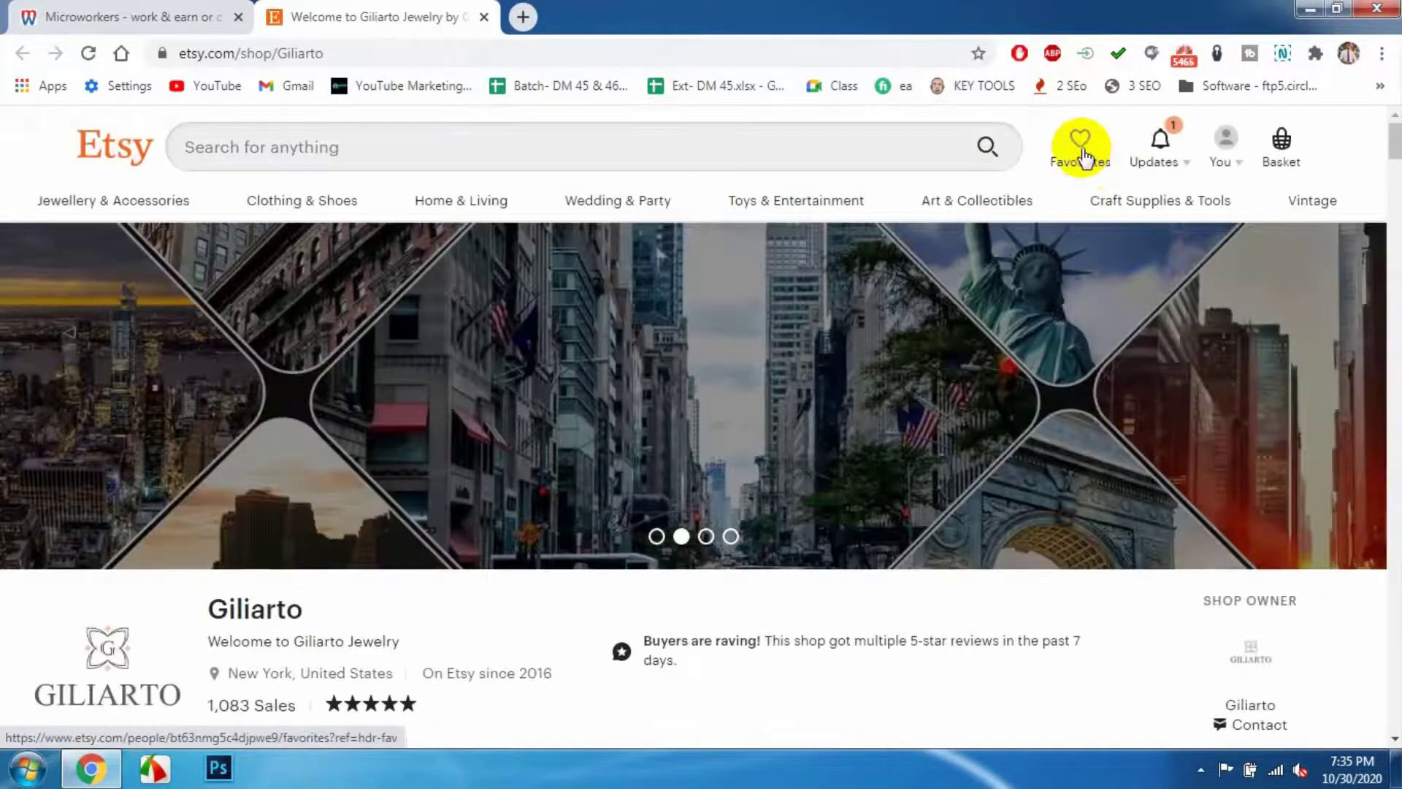
left_click(1080, 150)
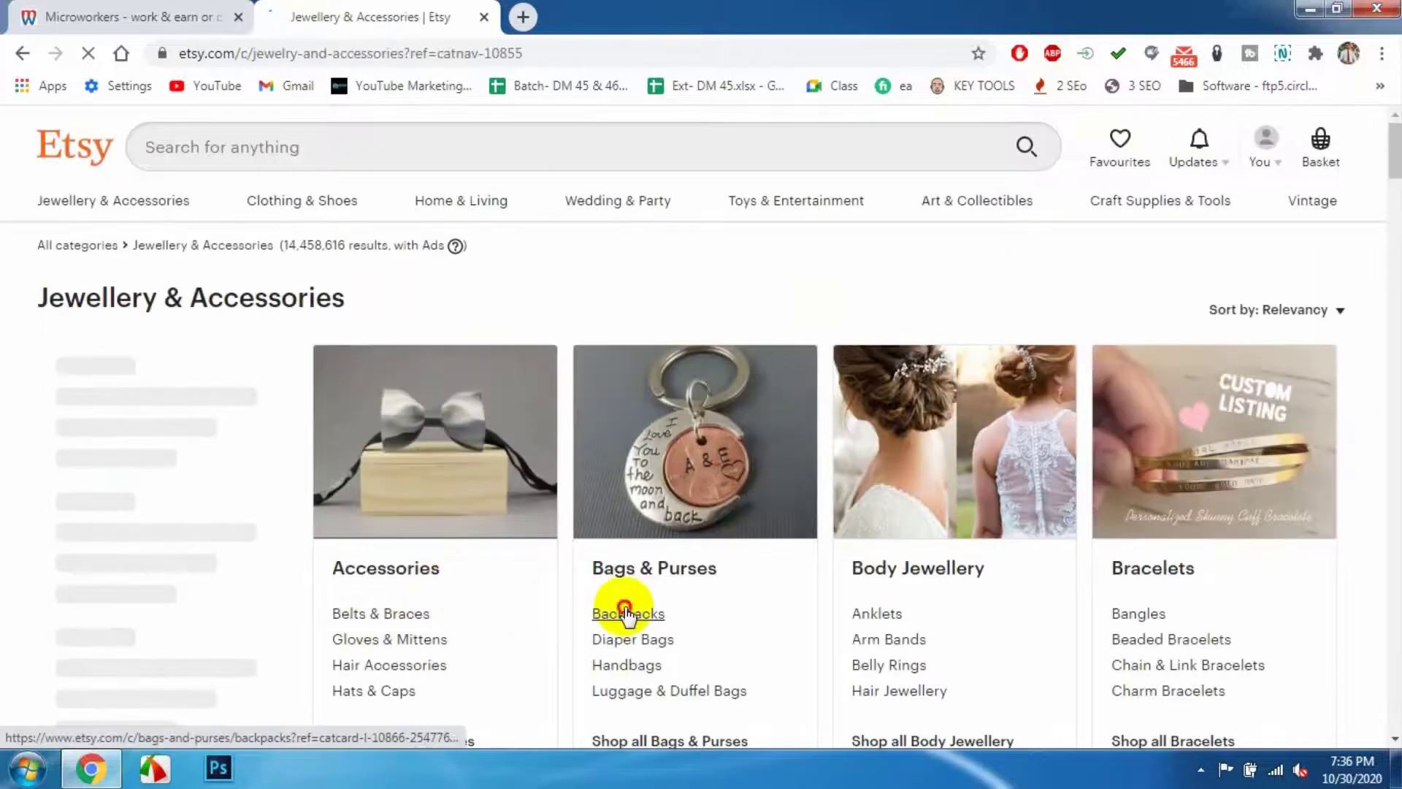
left_click(626, 613)
left_click(1117, 141)
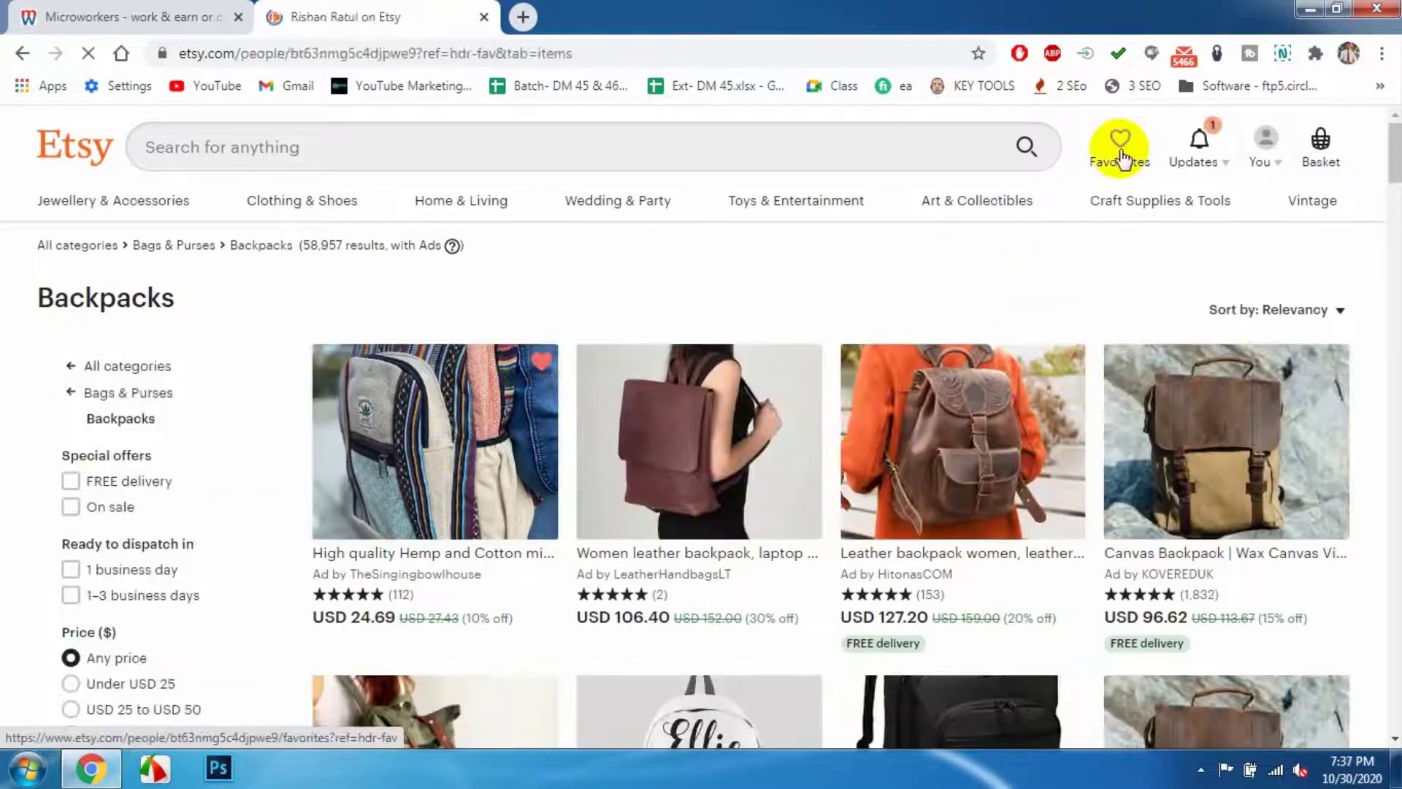
- Capture the Favourites page with Nimbus Capture, marking the Favourite items with a red arrow
left_click(1283, 53)
left_click(1152, 260)
left_click_drag(2, 106, 1400, 746)
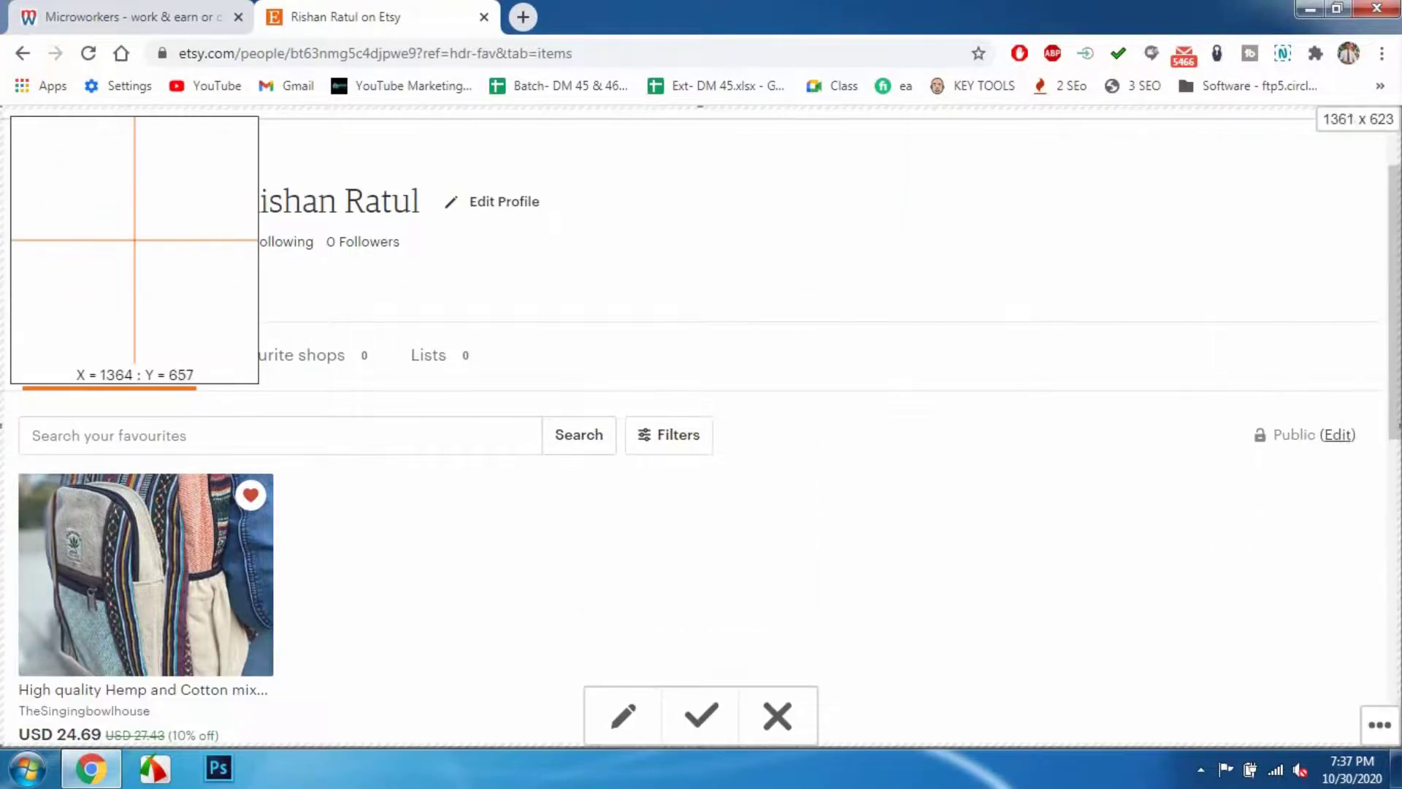
left_click(620, 716)
left_click(566, 126)
left_click_drag(460, 436, 325, 379)
left_click(1357, 128)
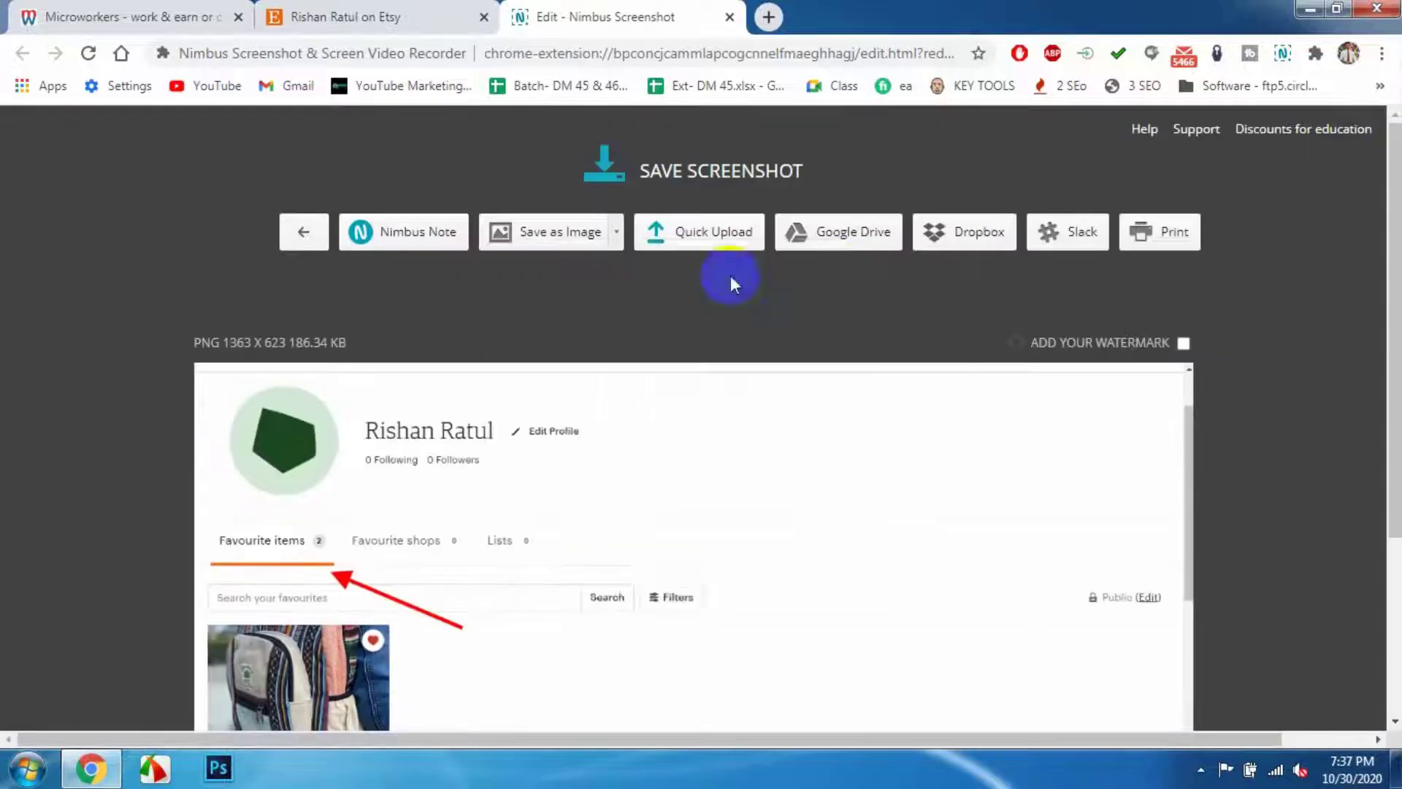
- Save the screenshot as a PNG on the Desktop and quick-upload it for a shareable link
left_click(559, 232)
left_click(103, 141)
left_click(527, 458)
left_click(698, 245)
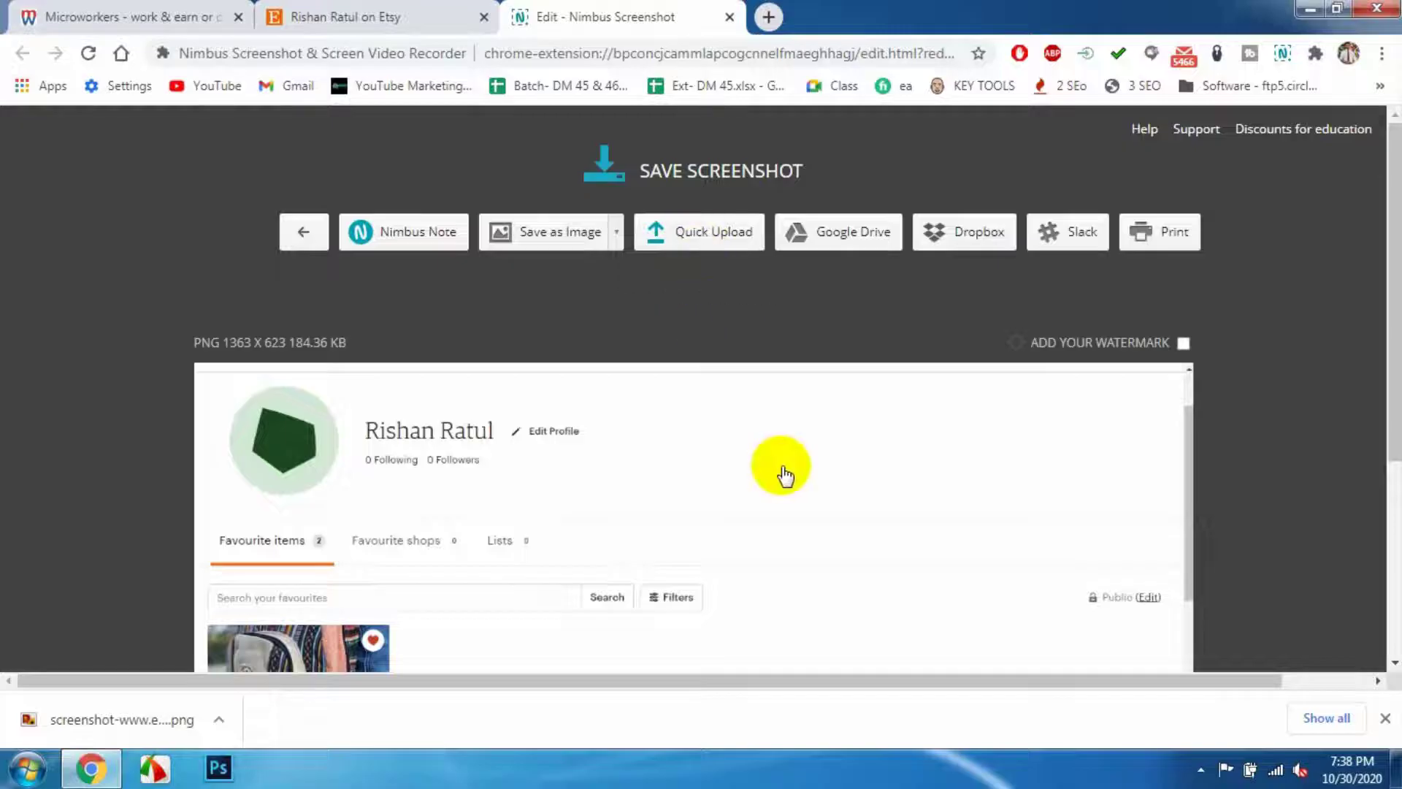
left_click(132, 17)
scroll(700, 511, "down", 10)
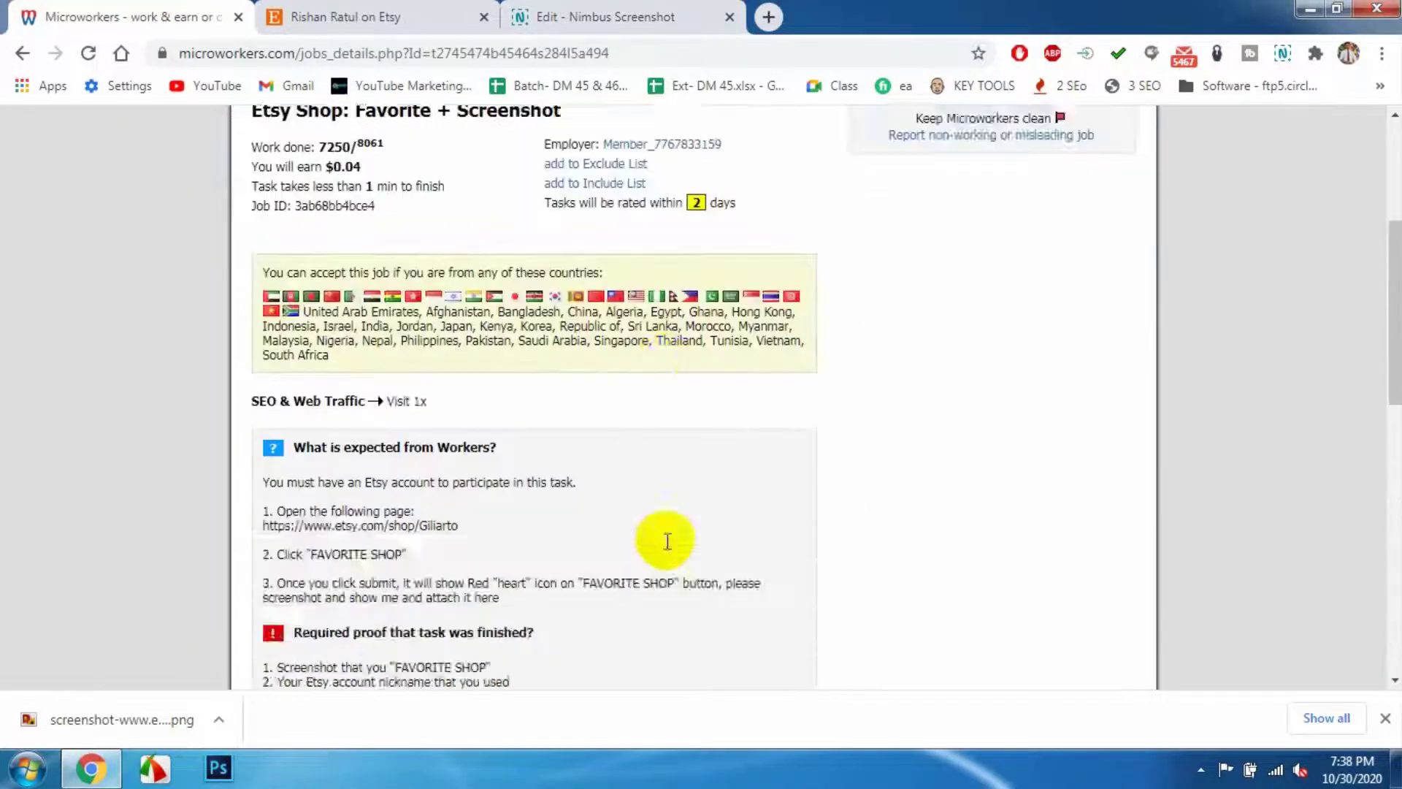
- Attach the saved screenshot PNG as the job's proof file
left_click(340, 511)
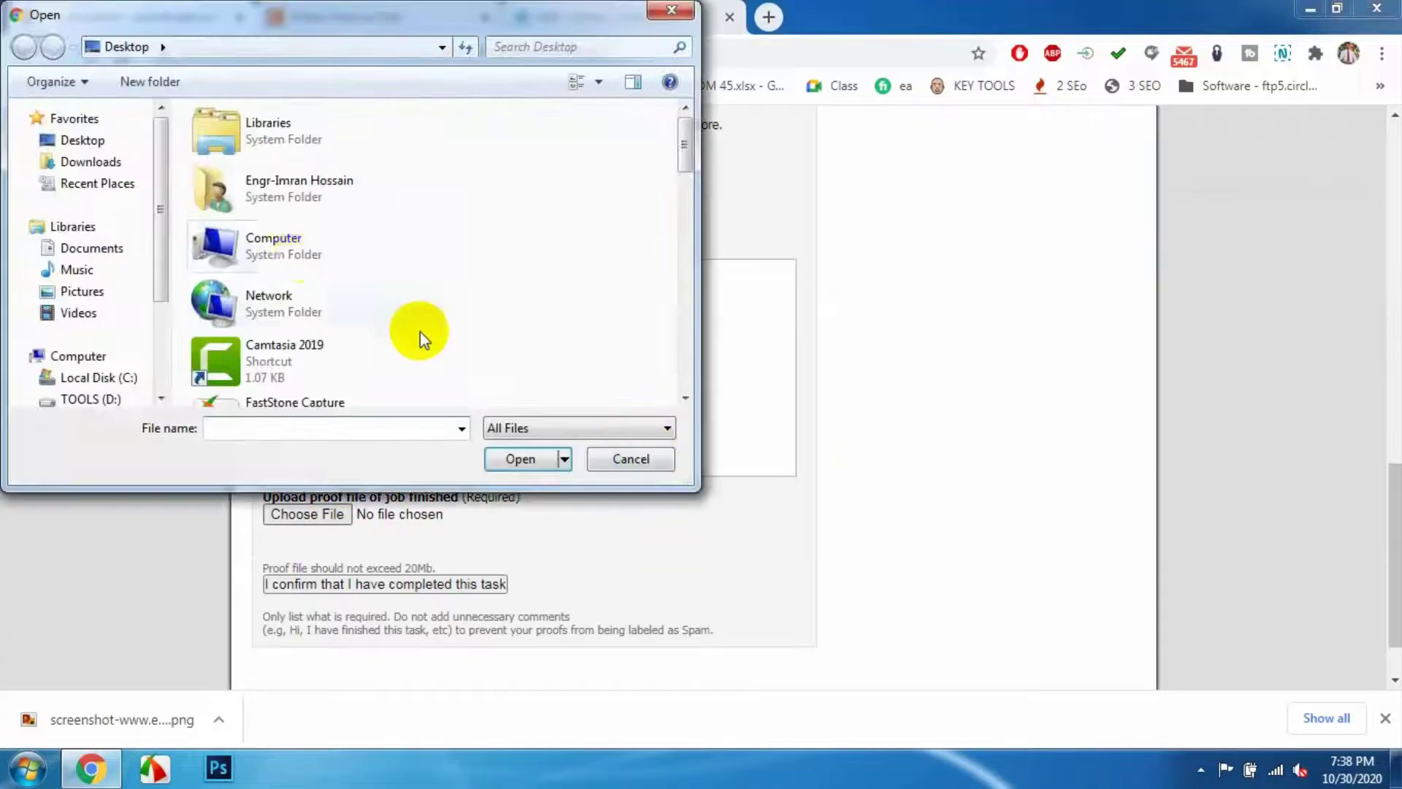
scroll(419, 332, "down", 10)
type("sc")
left_click(262, 448)
left_click(506, 459)
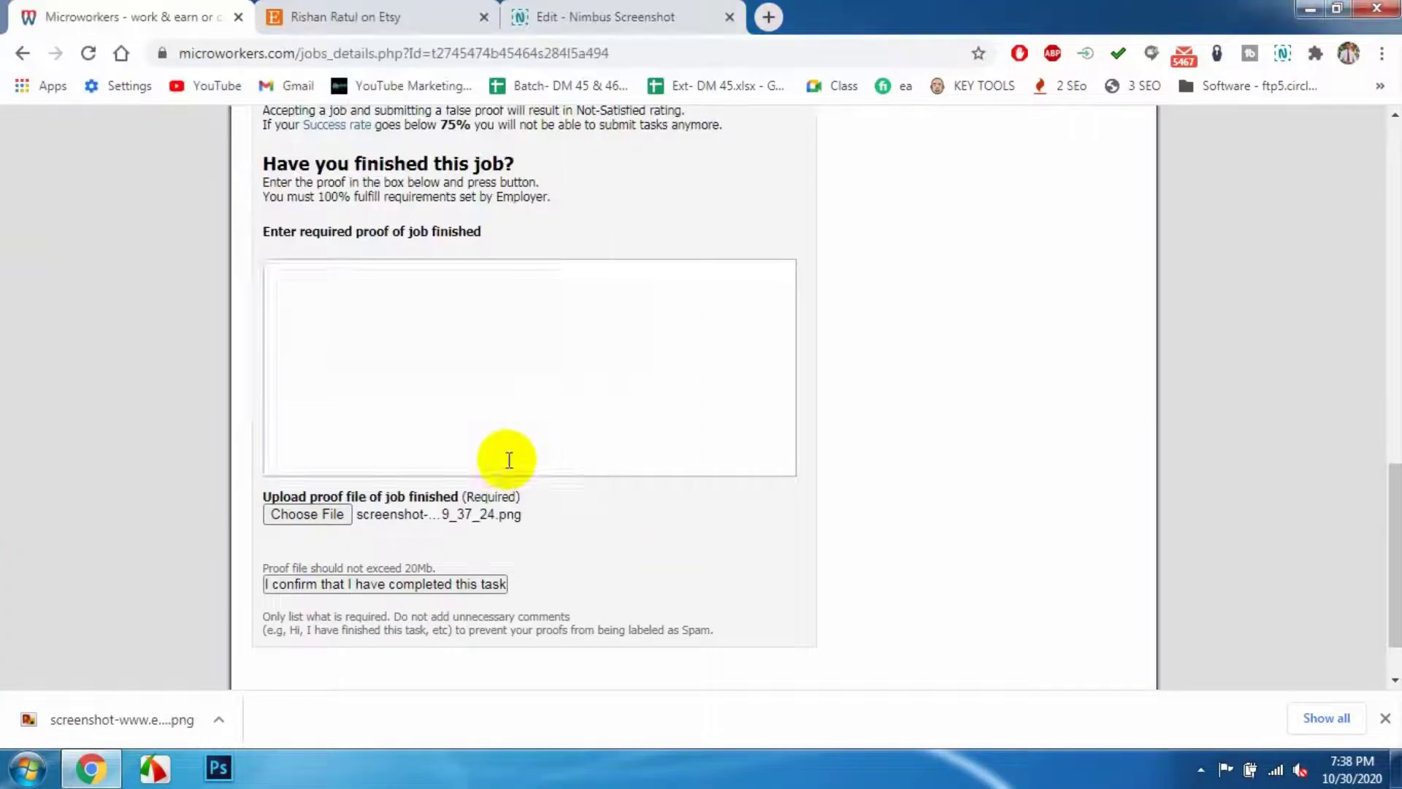
- Write 'ss' and the pasted screenshot link, then a 'Profile Url' label, in the proof text
left_click(325, 321)
type("ss")
key("Return")
type("Prof")
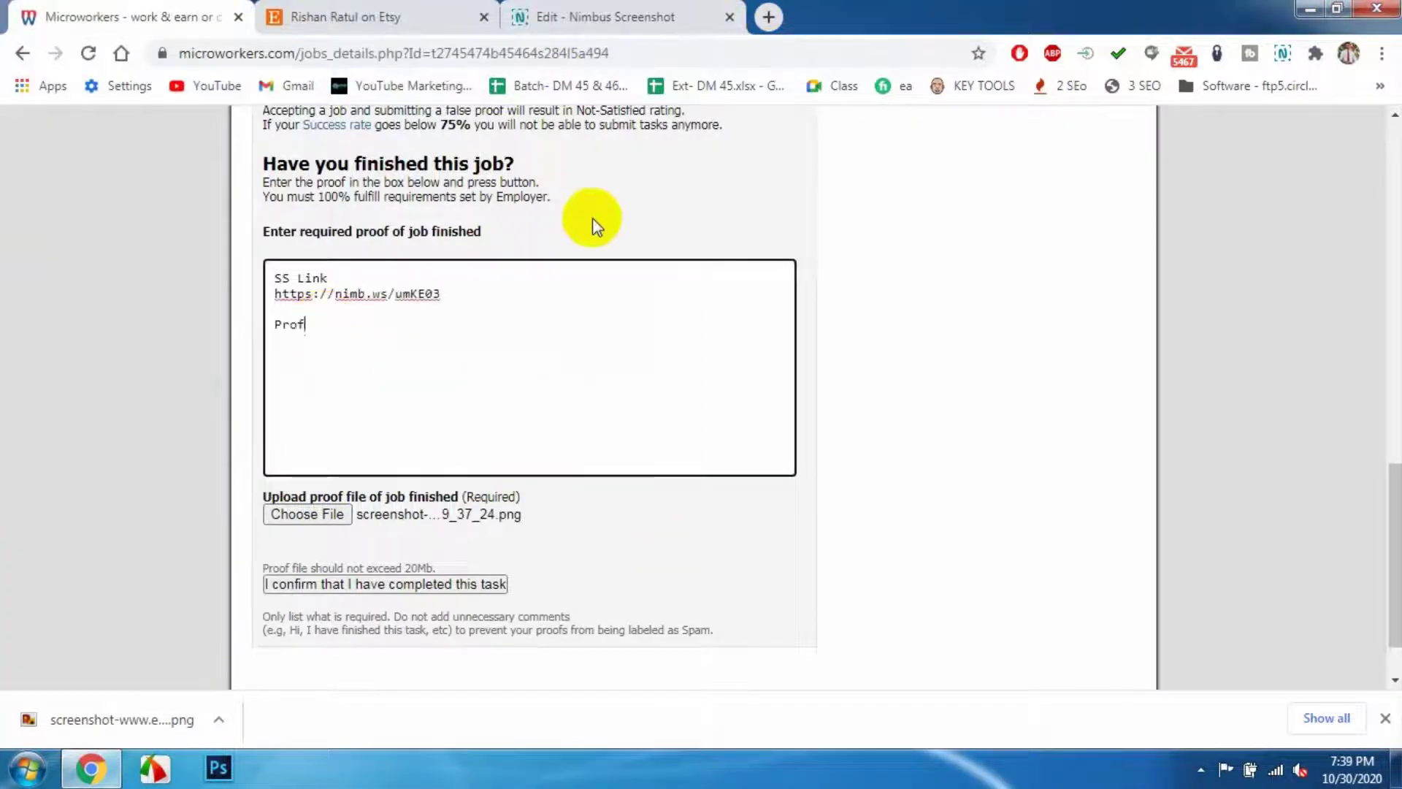
type("ile Url")
key("Return")
- Copy the Etsy profile page address from the Etsy tab
left_click(423, 18)
left_click(401, 53)
scroll(730, 292, "up", 1)
left_click(1267, 157)
left_click(1198, 226)
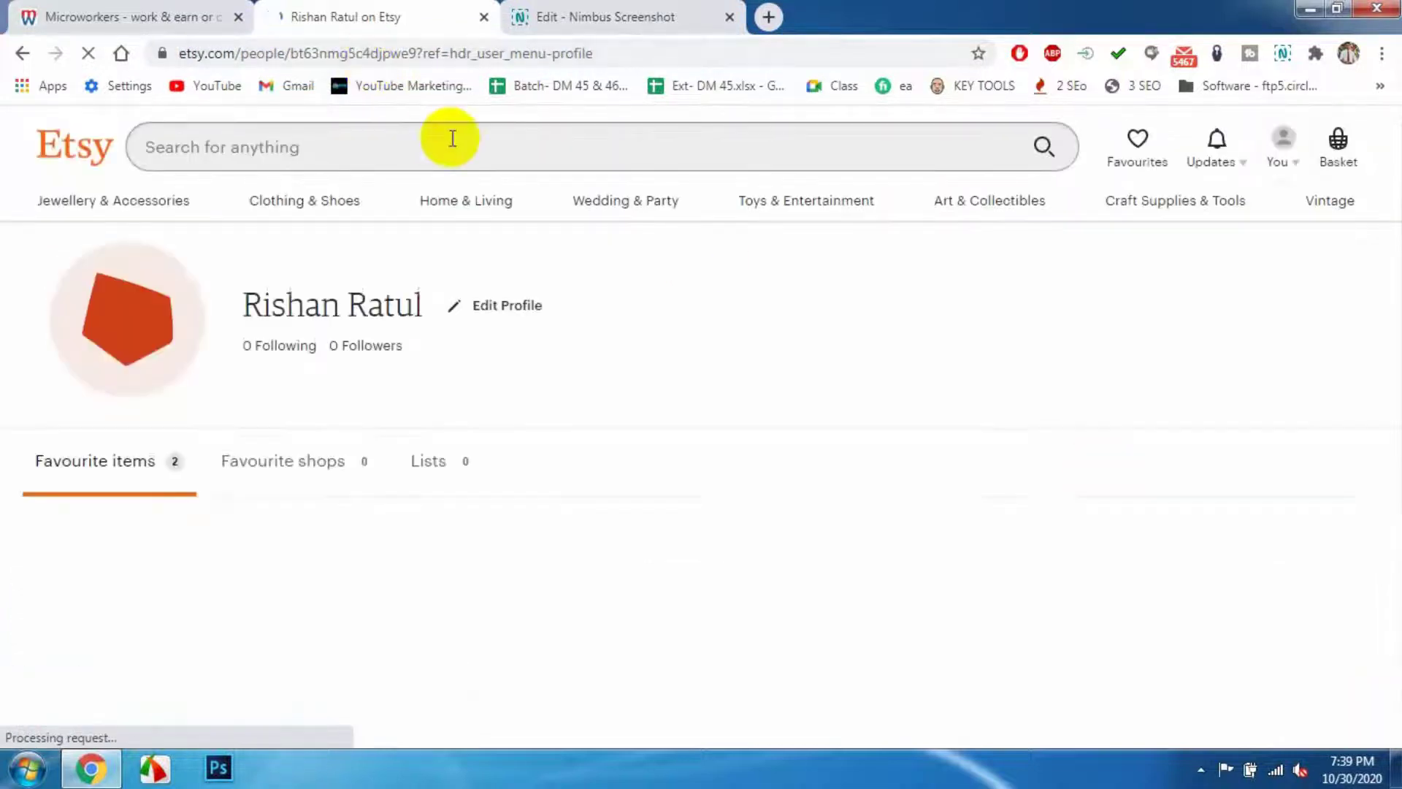
left_click(360, 54)
key("ctrl+c")
- Paste the Etsy profile address into the proof and submit the completed task
key("ctrl+shift+Tab")
key("ctrl+v")
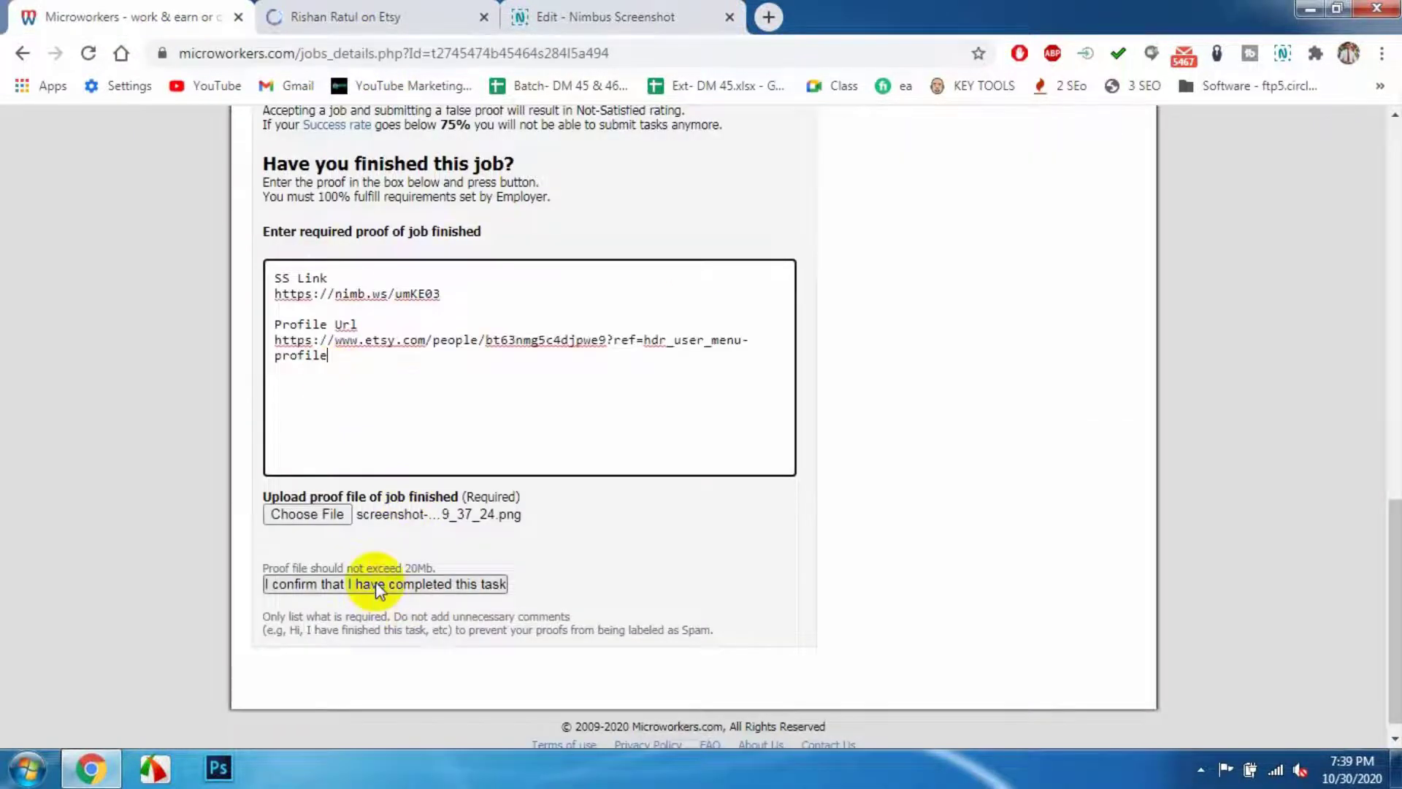
left_click(379, 584)
scroll(766, 585, "up", 6)
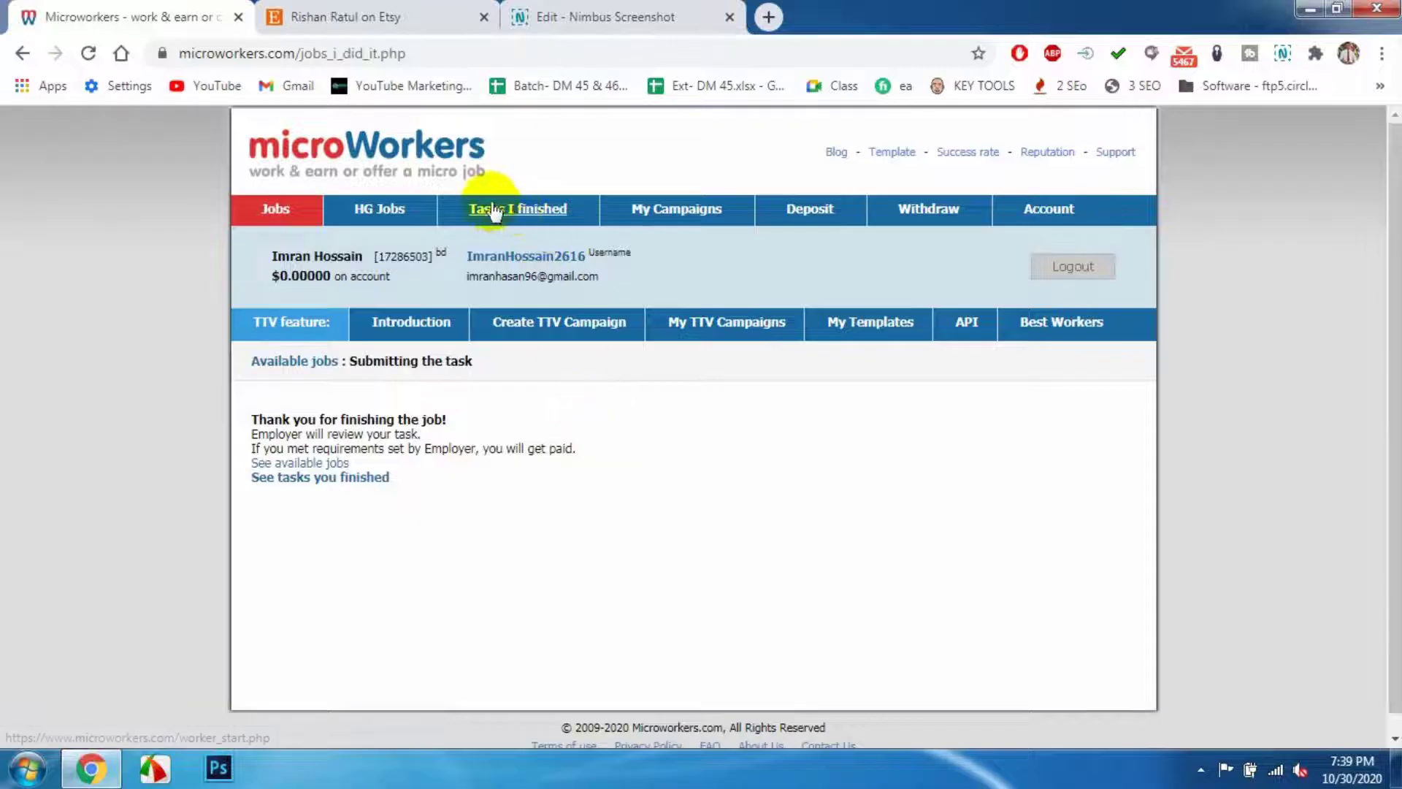
- Open the worker profile to check 2 basic tasks done, 1 satisfied, 1 not satisfied, and $0.00 earned
left_click(499, 256)
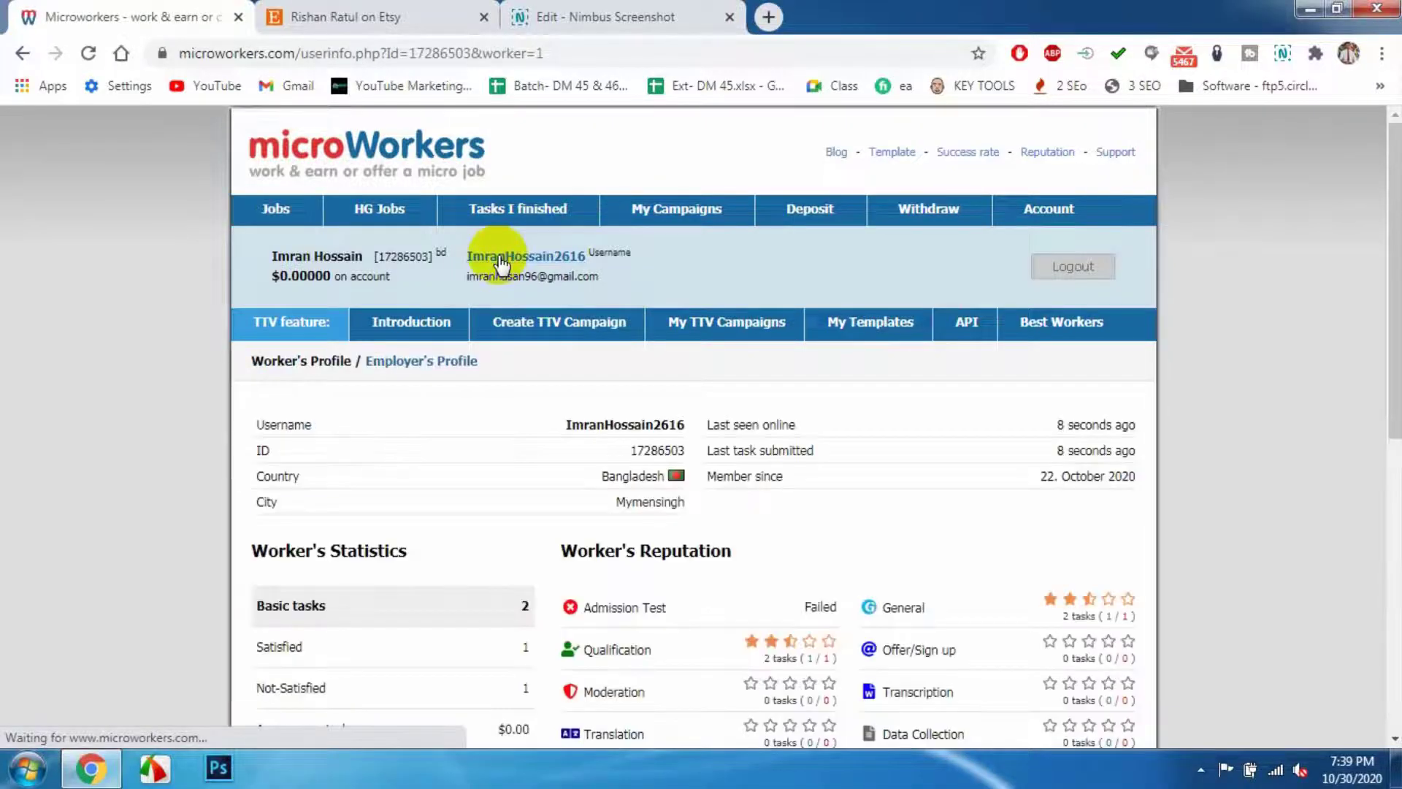
scroll(482, 475, "down", 2)
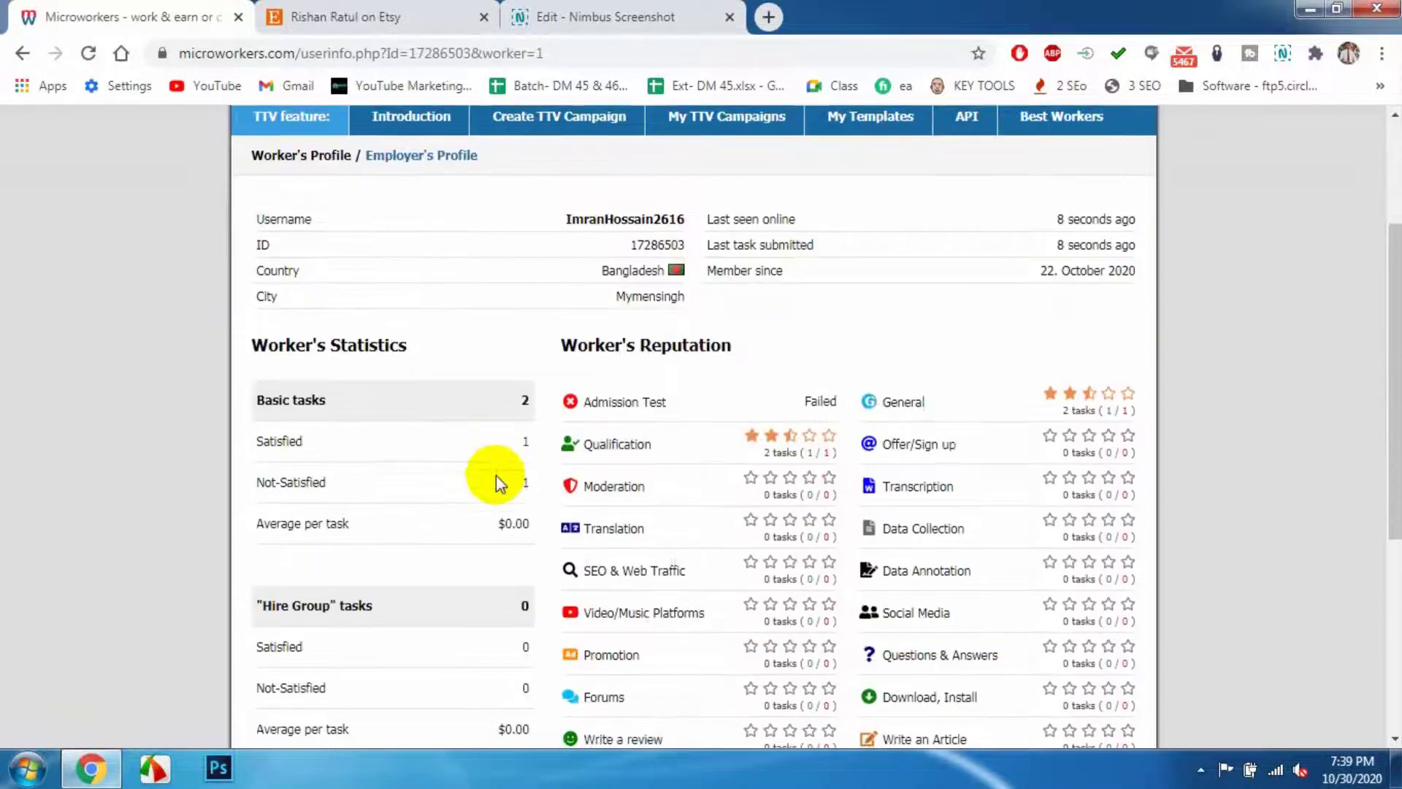
scroll(489, 445, "down", 1)
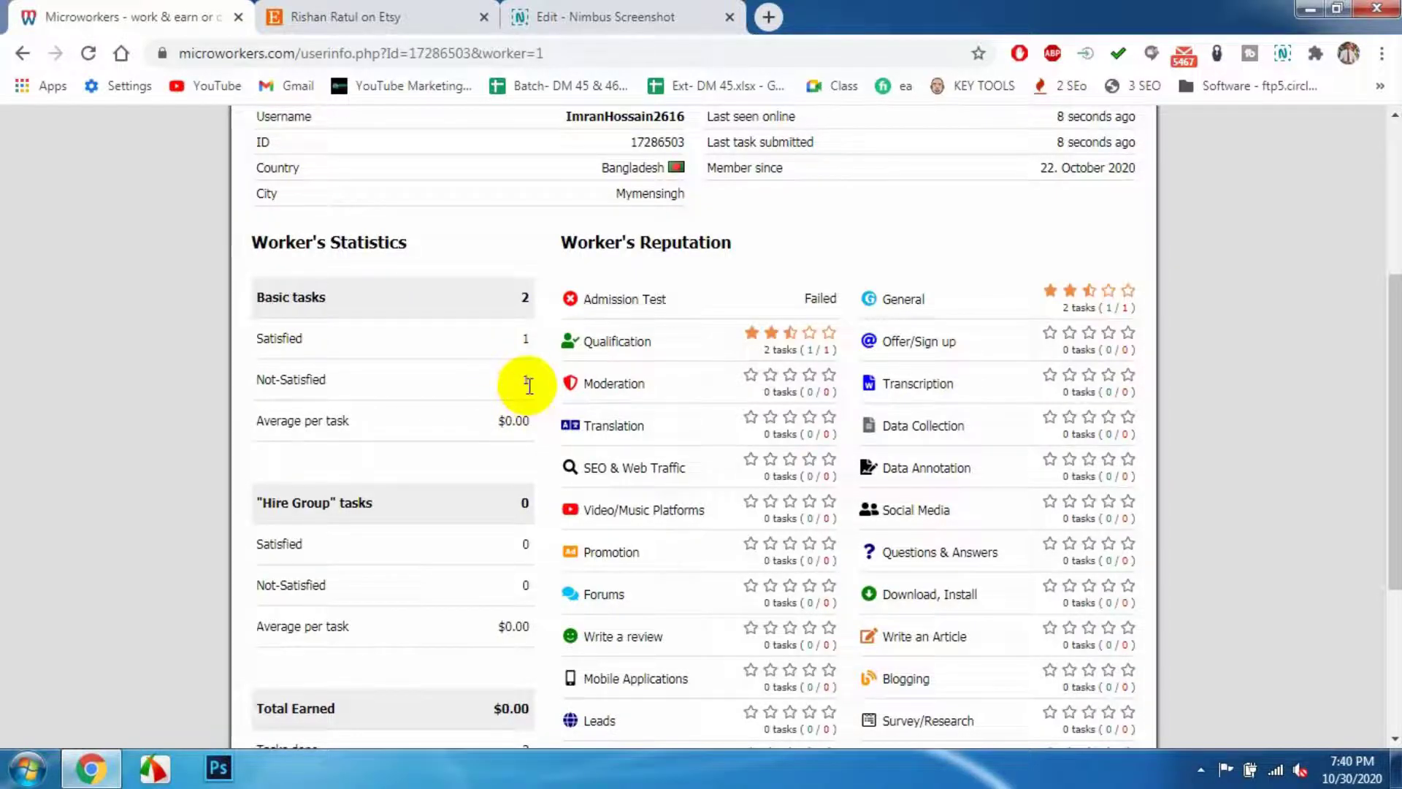
scroll(526, 400, "down", 3)
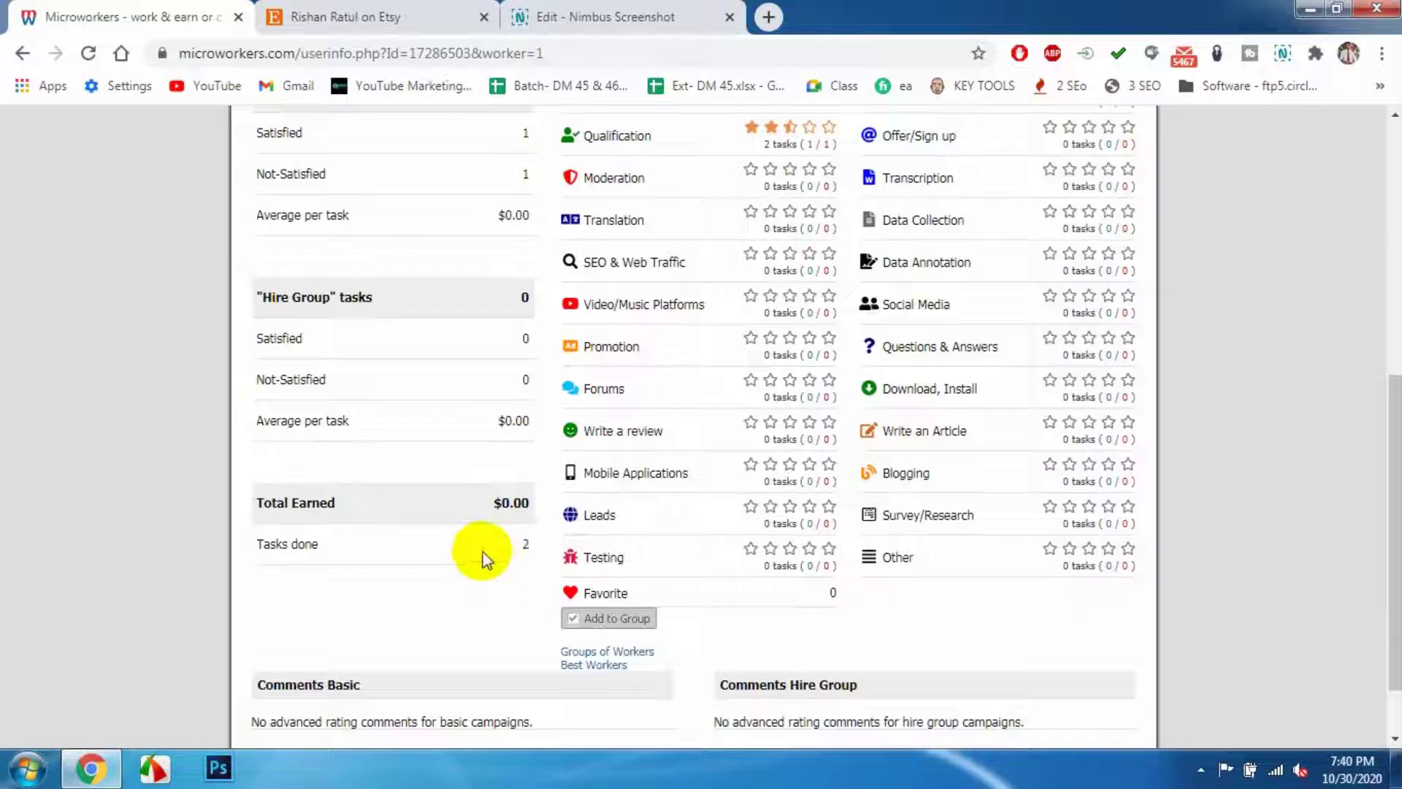
left_click_drag(501, 425, 511, 473)
left_click(480, 505)
scroll(481, 505, "down", 2)
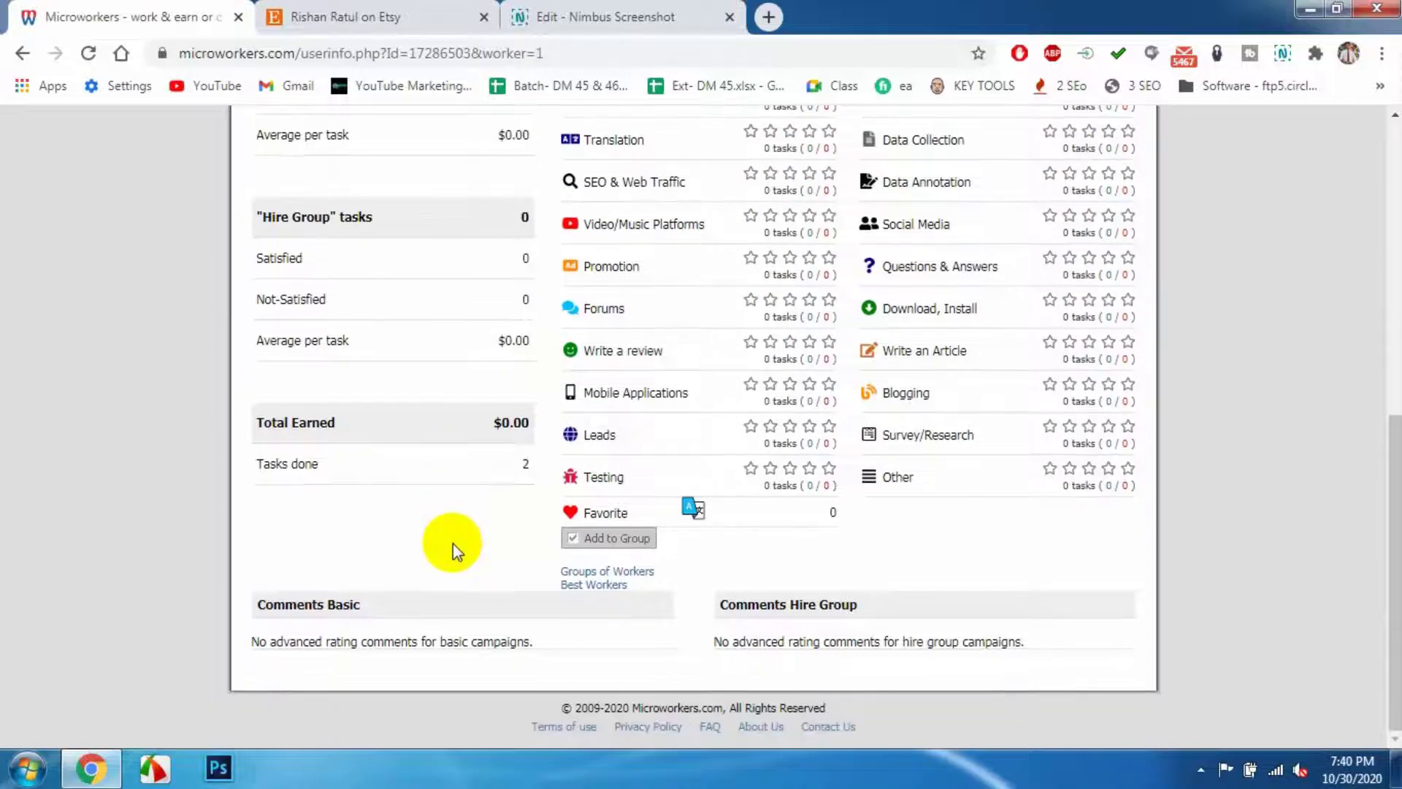
scroll(453, 544, "up", 5)
scroll(471, 536, "up", 3)
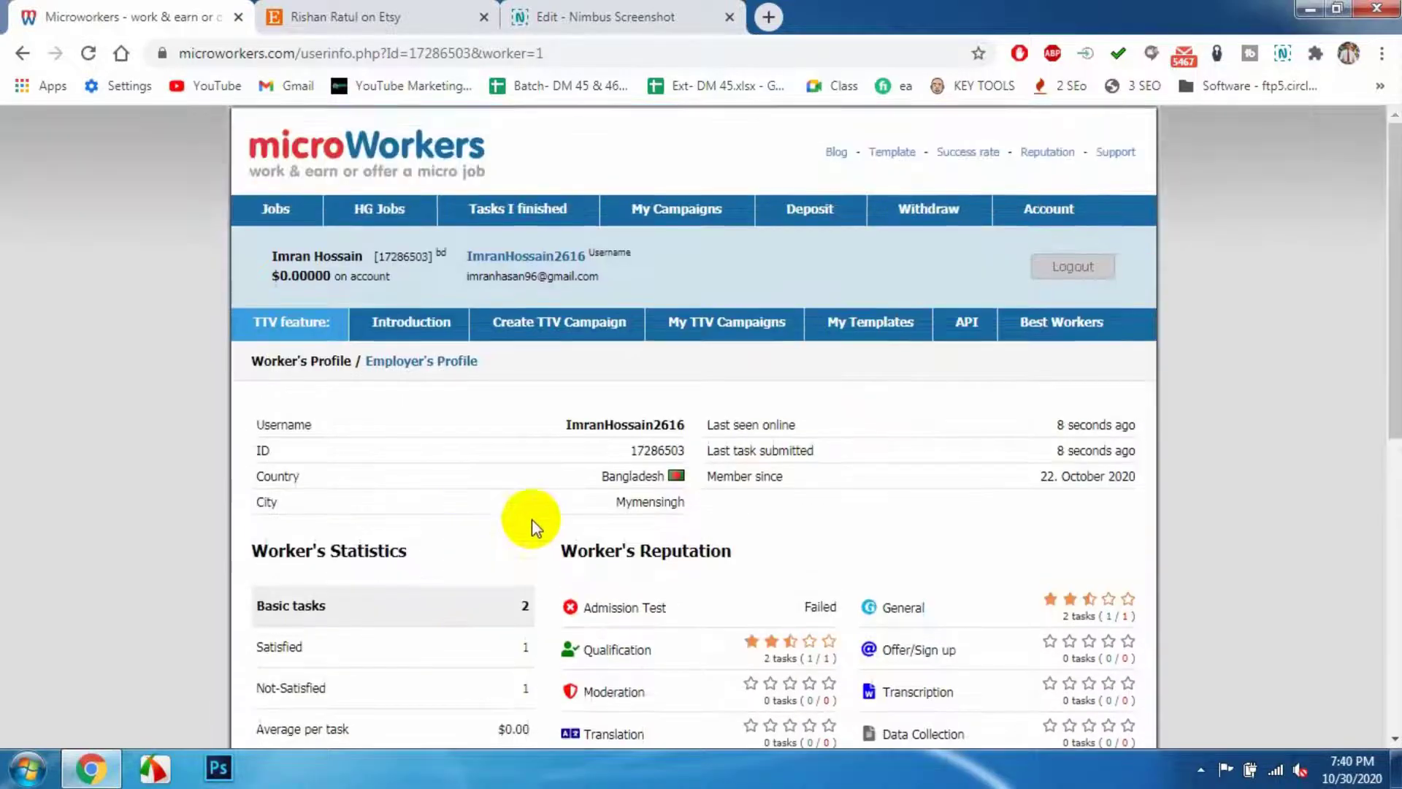